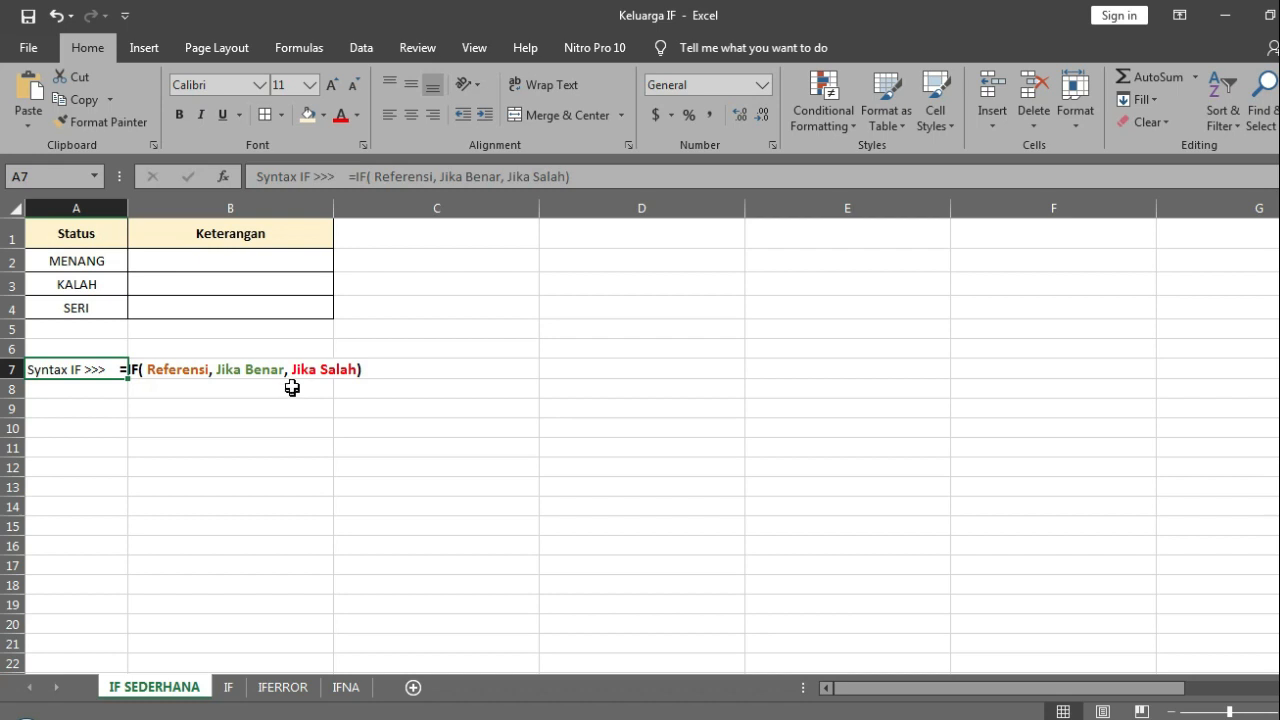
Step: Begin an IF formula in B2 with the logical test A2="MENANG"
left_click(261, 264)
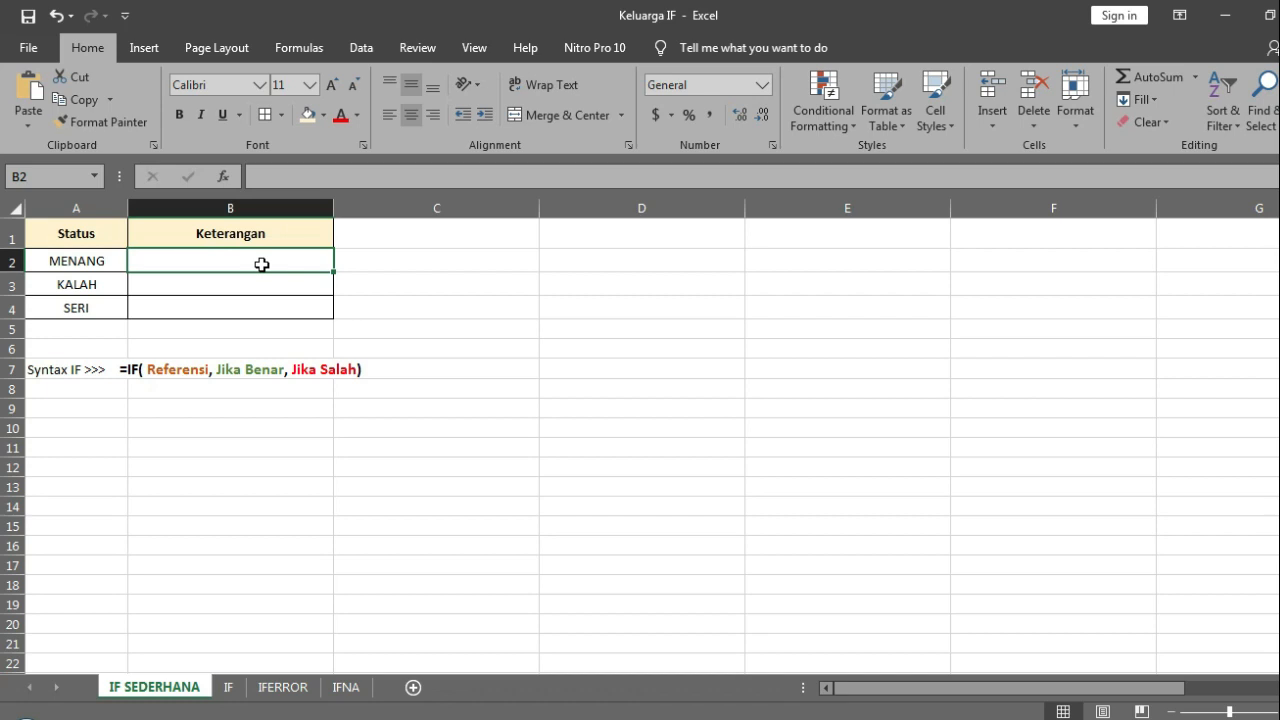
type("=")
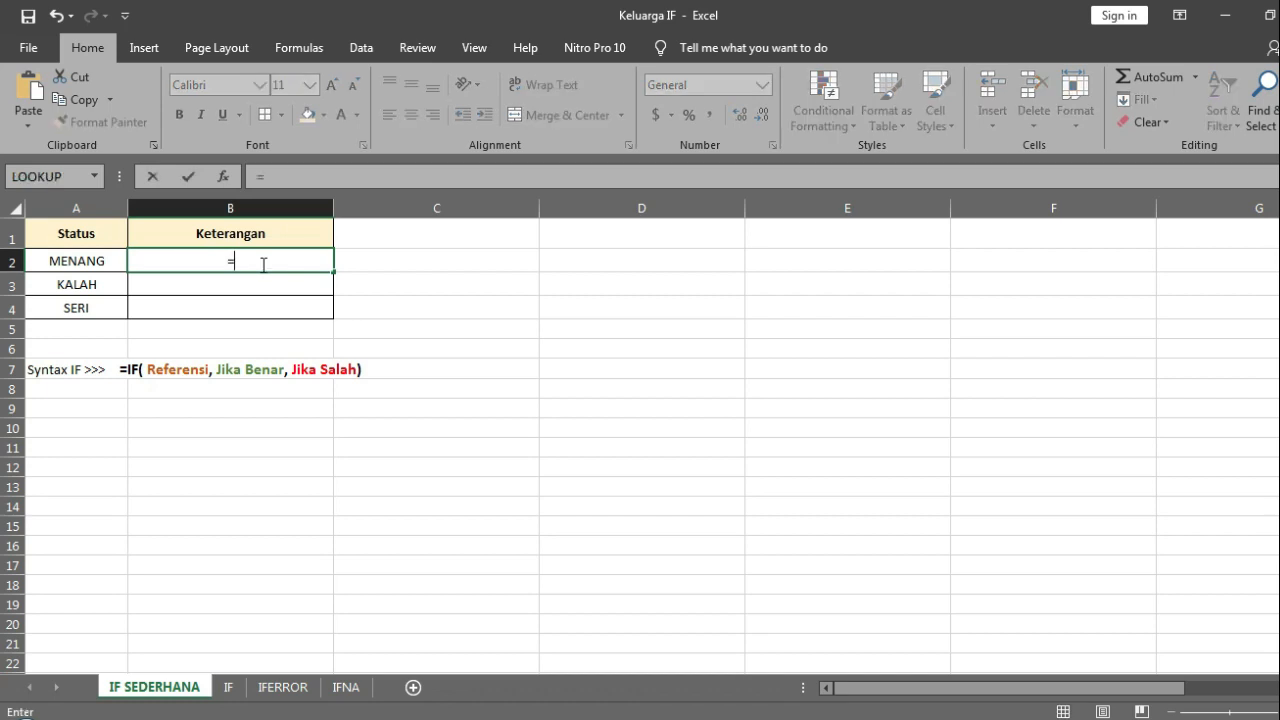
type("IF(")
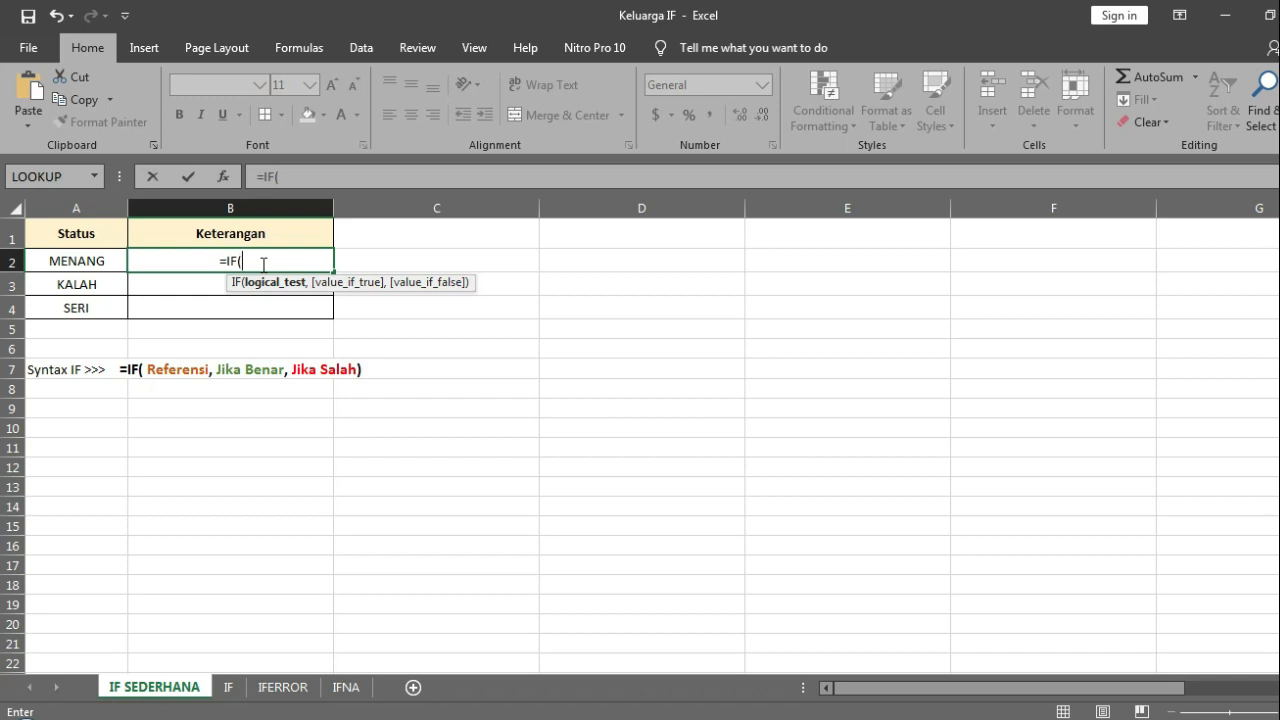
left_click(83, 260)
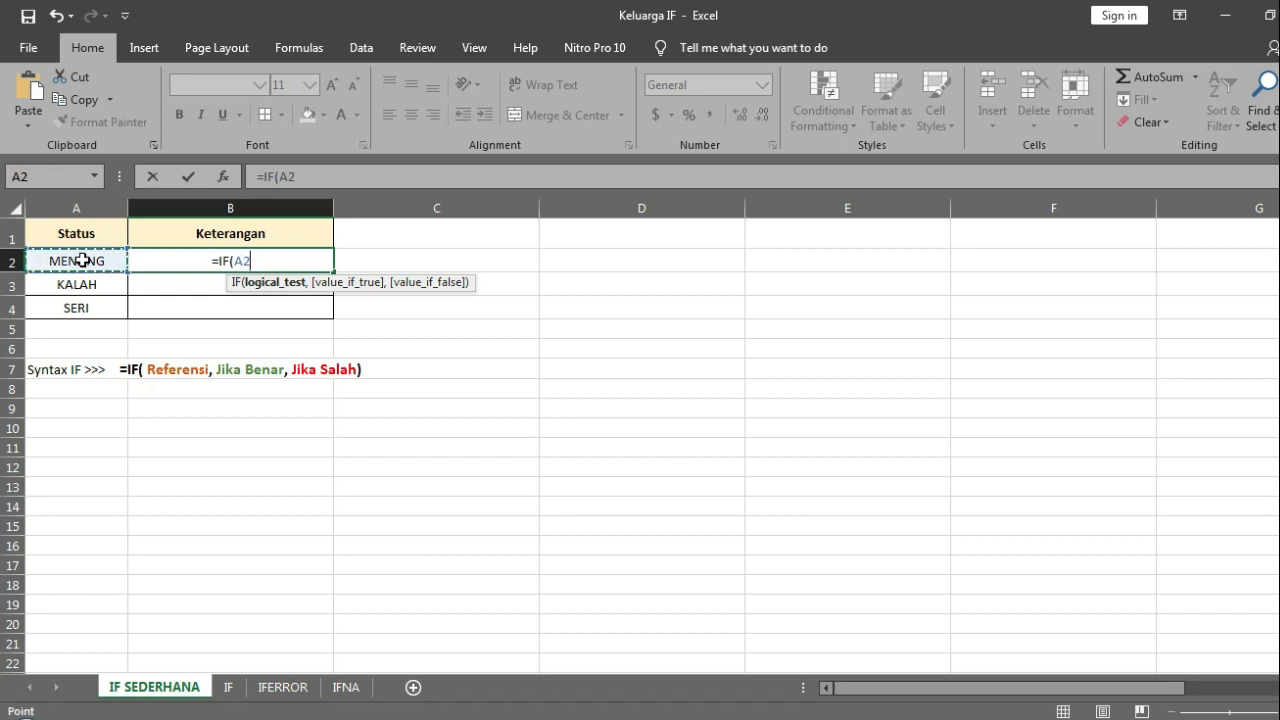
type("=\"\"")
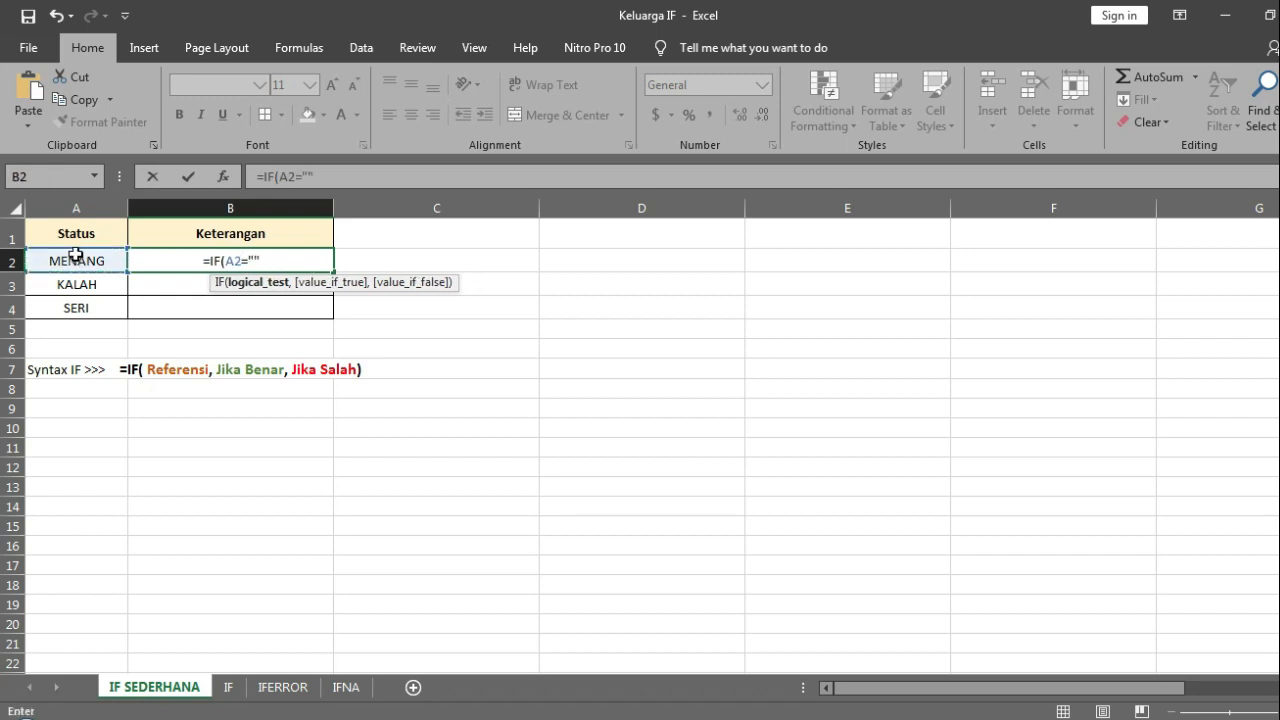
left_click(255, 259)
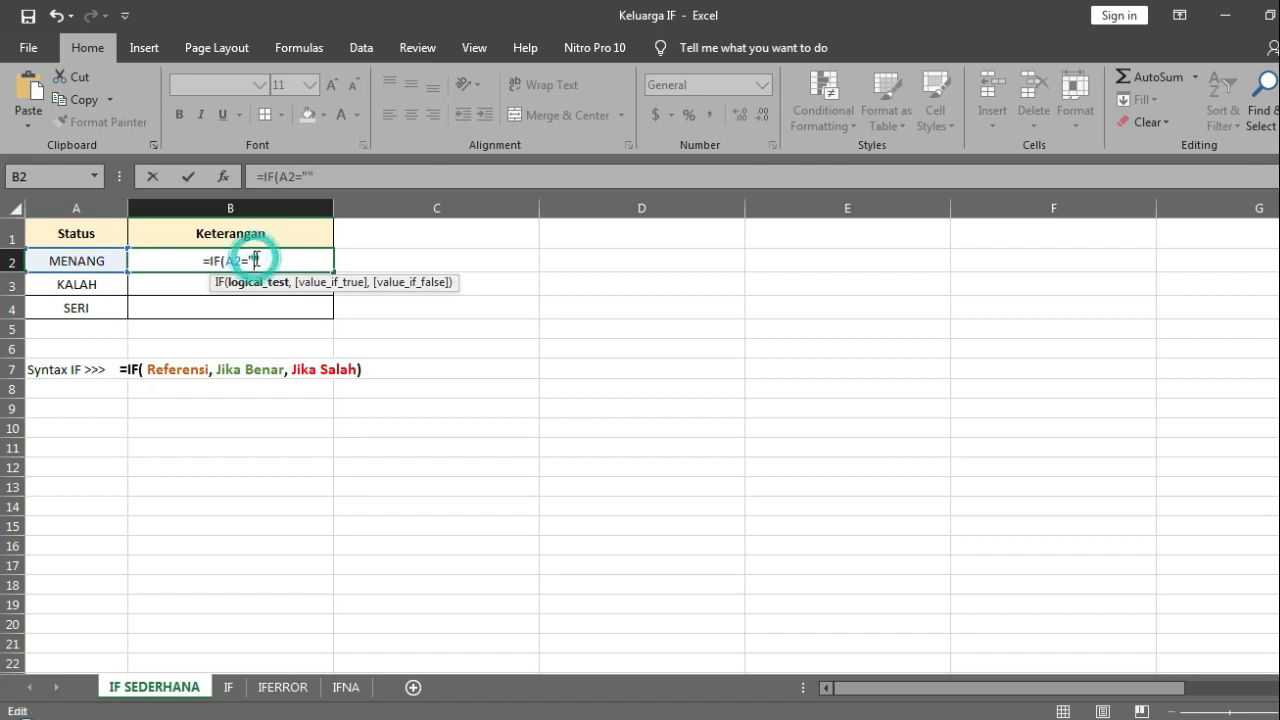
type("MENANG")
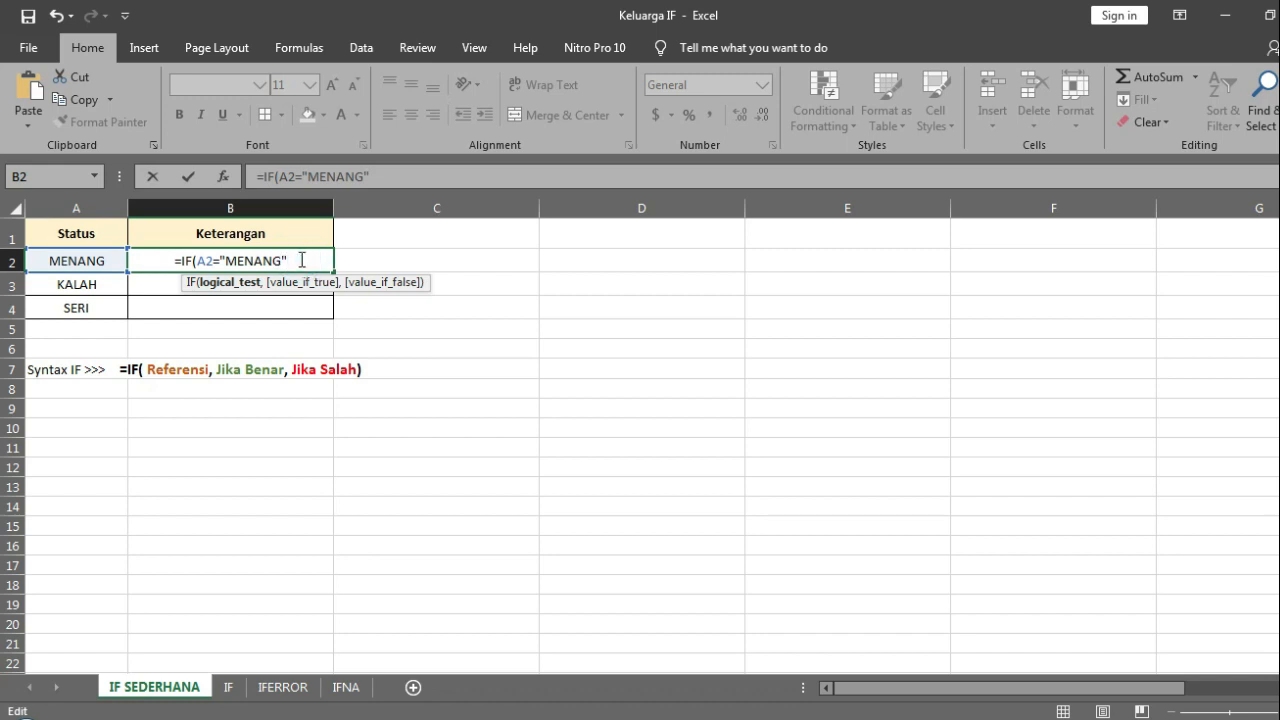
Step: Complete the B2 formula so it returns "SENANG" when the test is true and "SEDIH" when it is false
type(",")
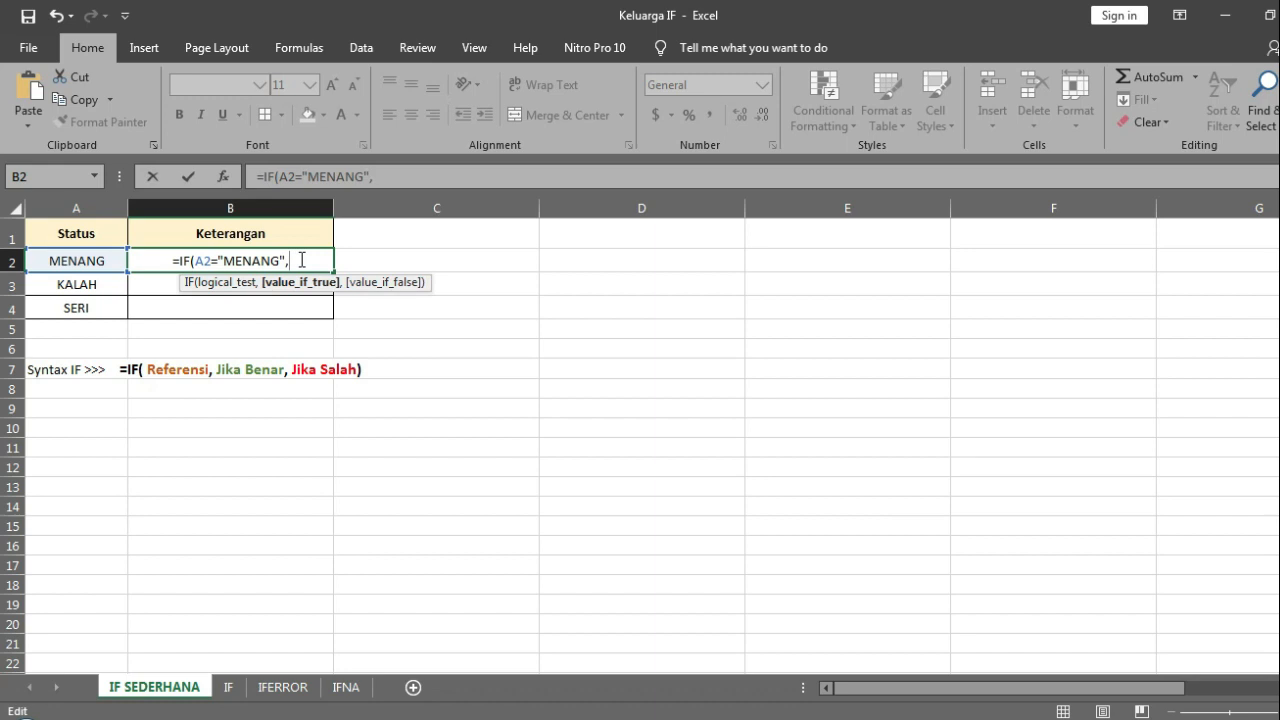
type("\"SE")
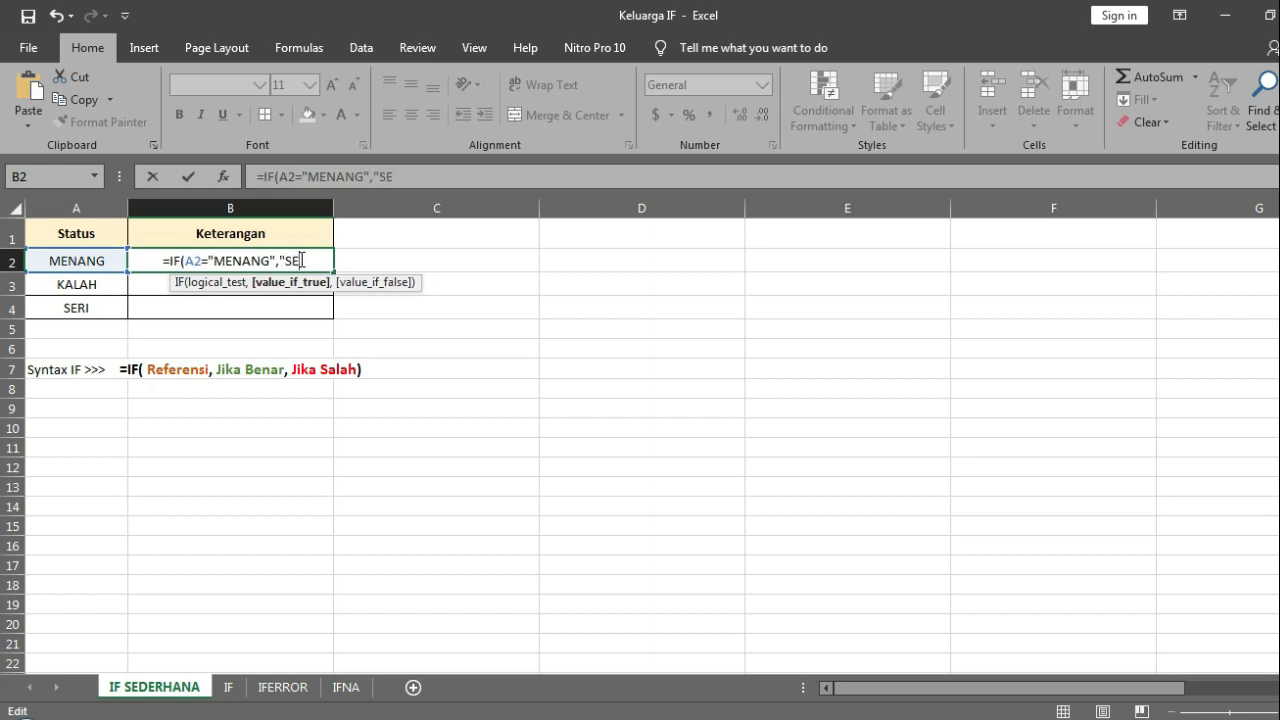
type("NAN")
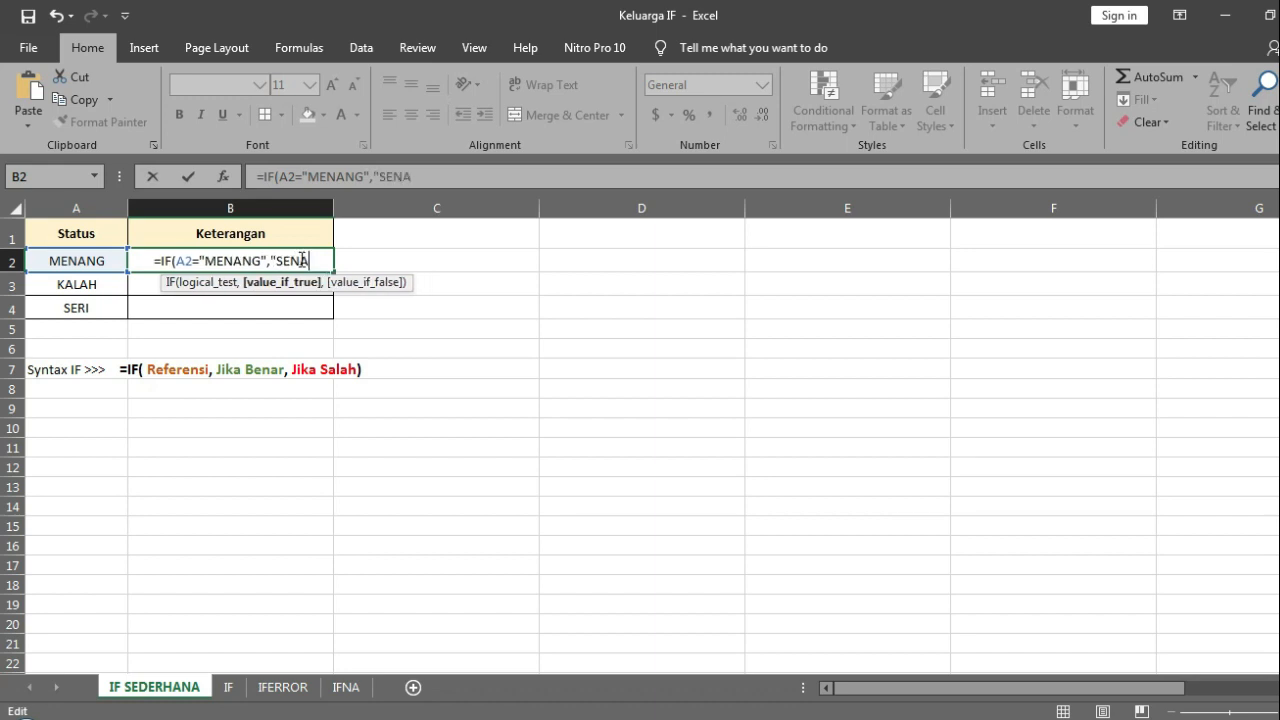
type("G\"")
type(",")
type("\"SEDI")
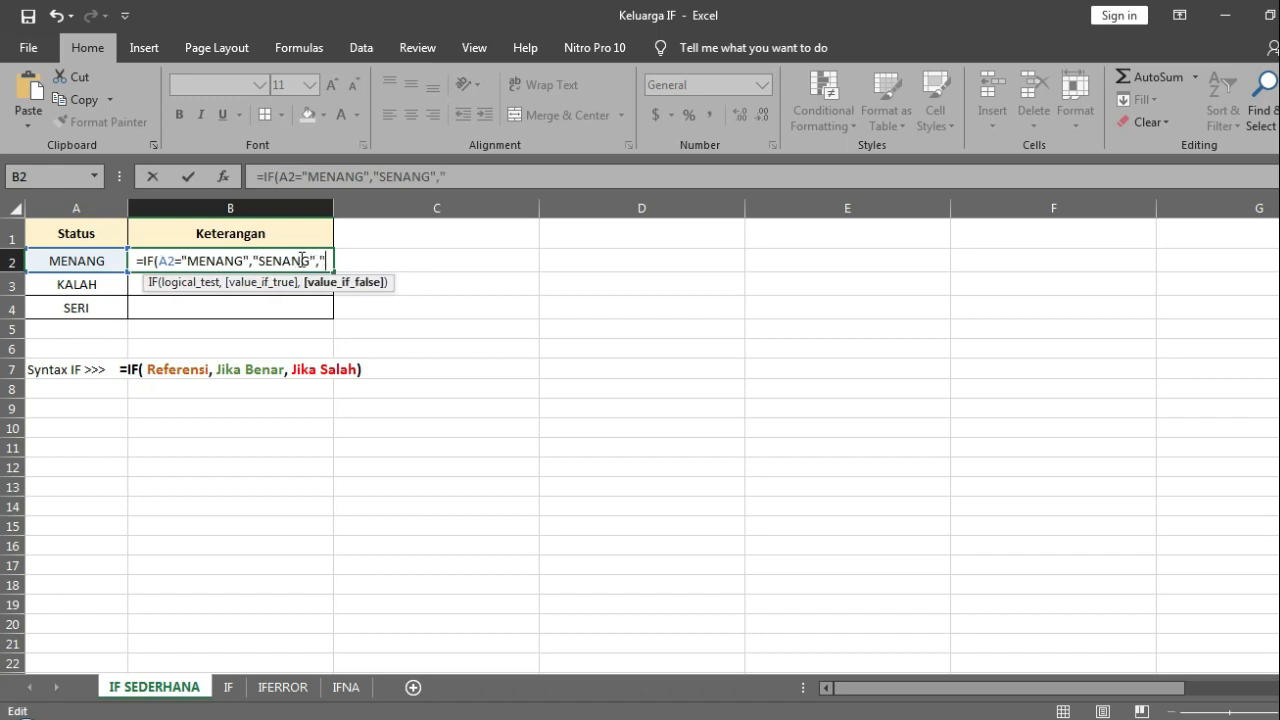
type("H\"")
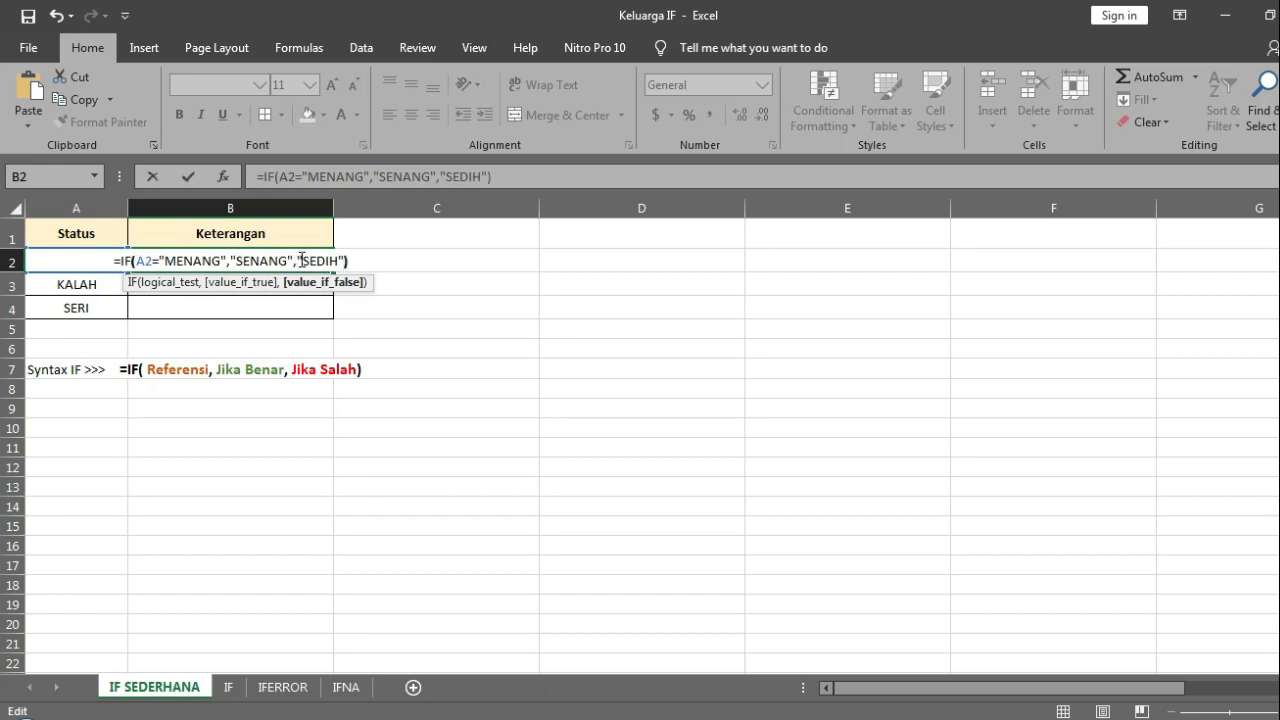
type(")")
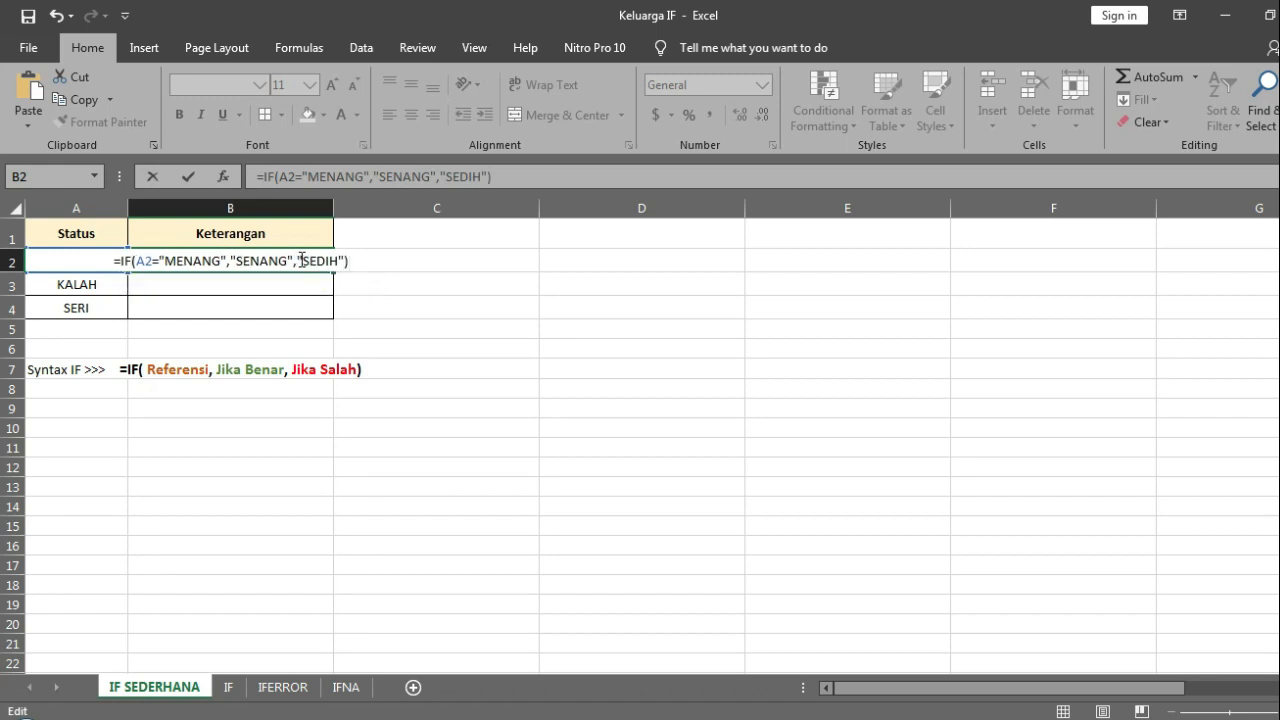
key("Return")
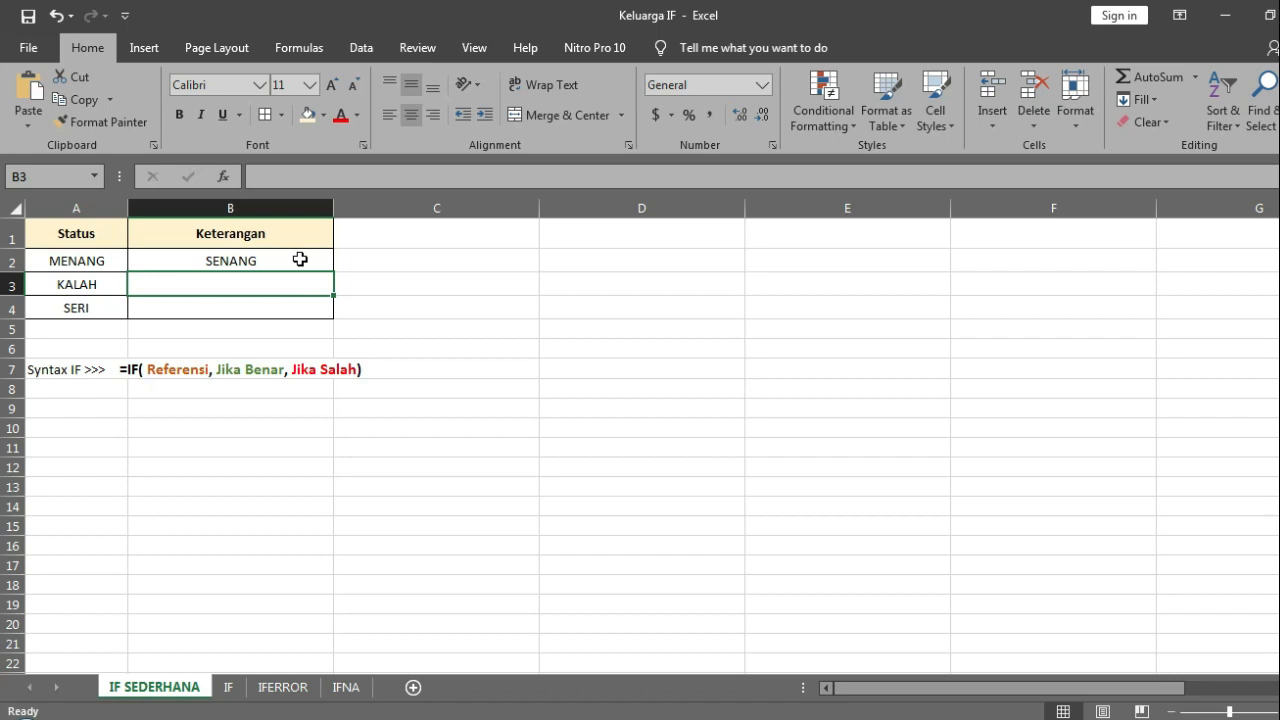
Step: Fill the IF formula from B2 down through B4 in the Keterangan column
left_click(300, 260)
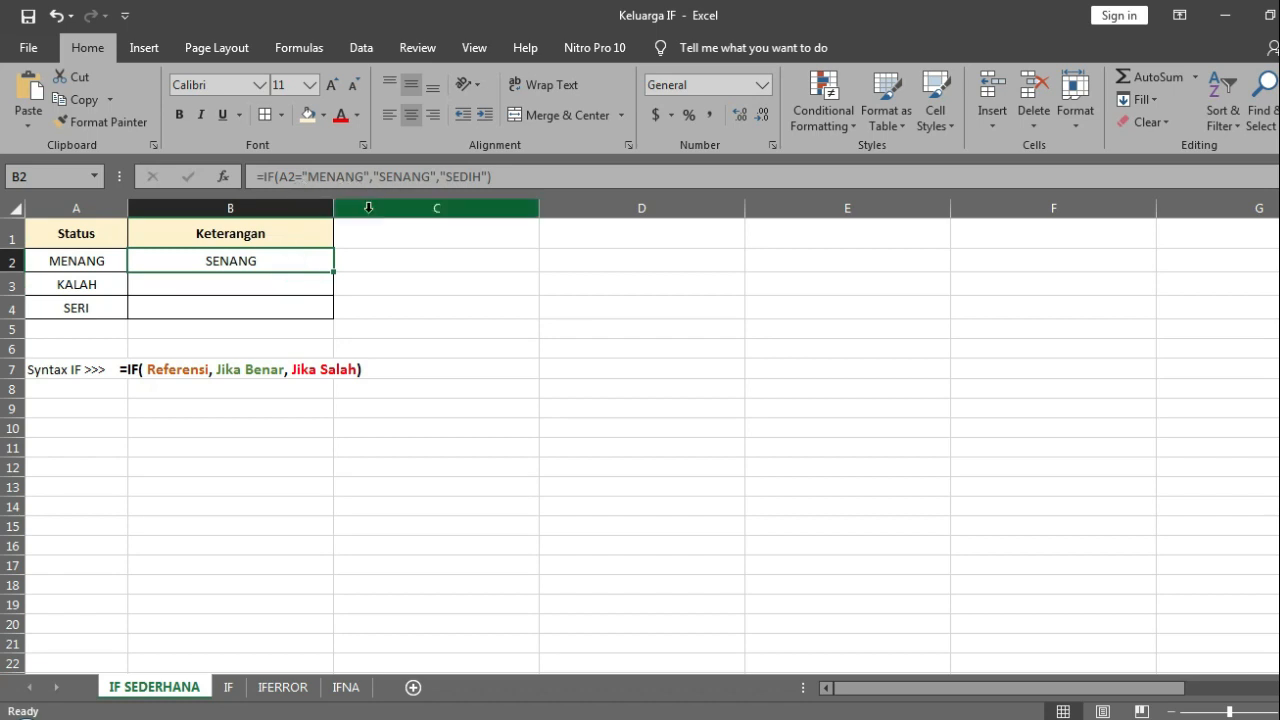
double_click(334, 272)
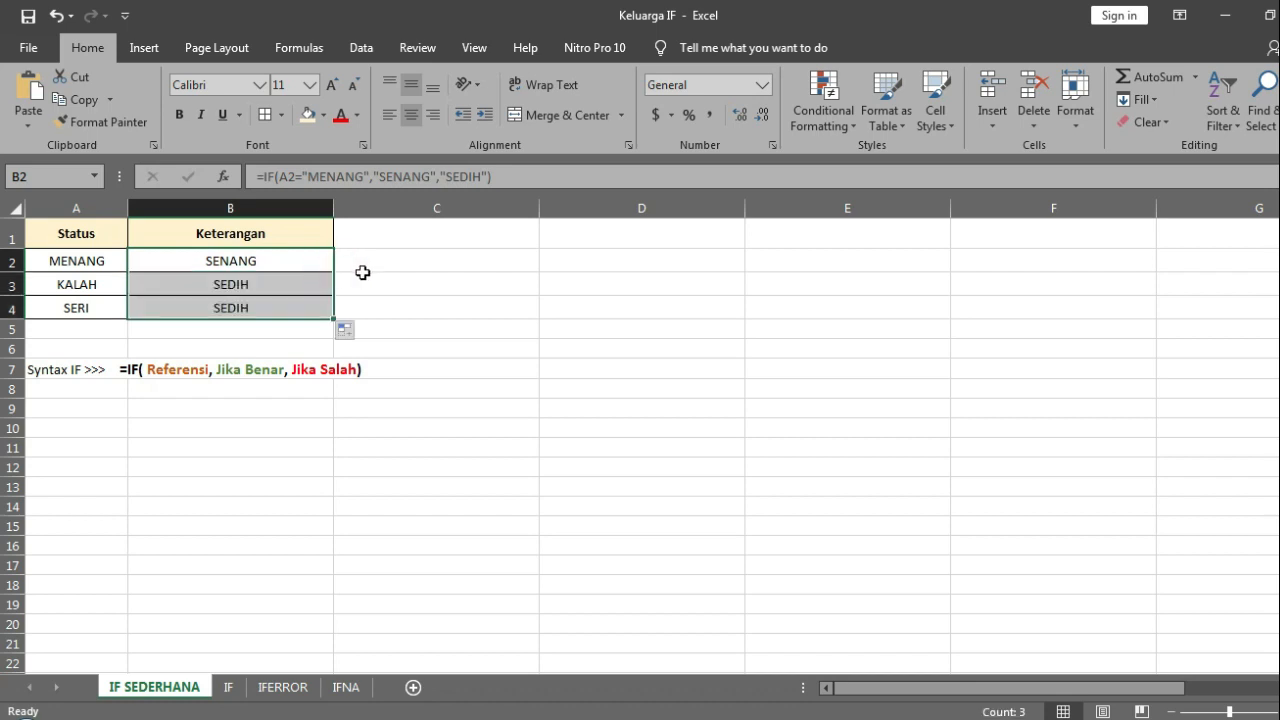
left_click(363, 273)
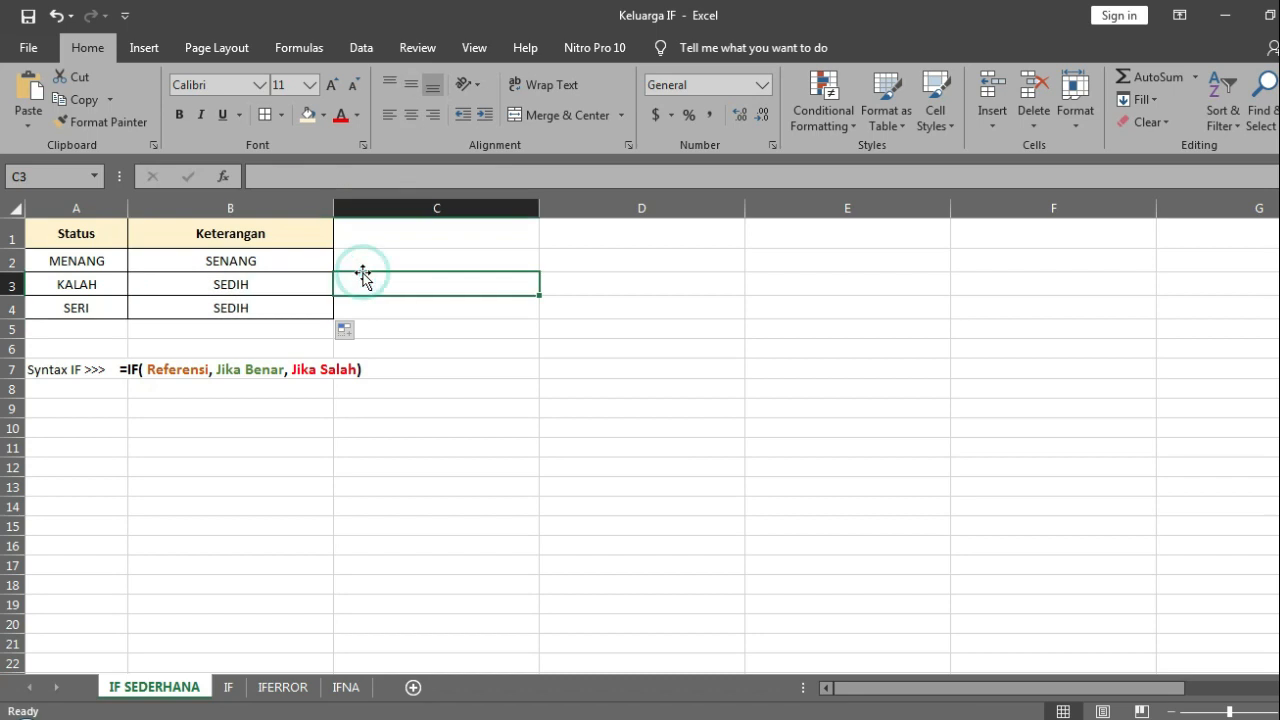
Step: Examine the copied IF formulas in B3 and B4 without changing them, returning to B2
left_click(282, 276)
left_click(521, 170)
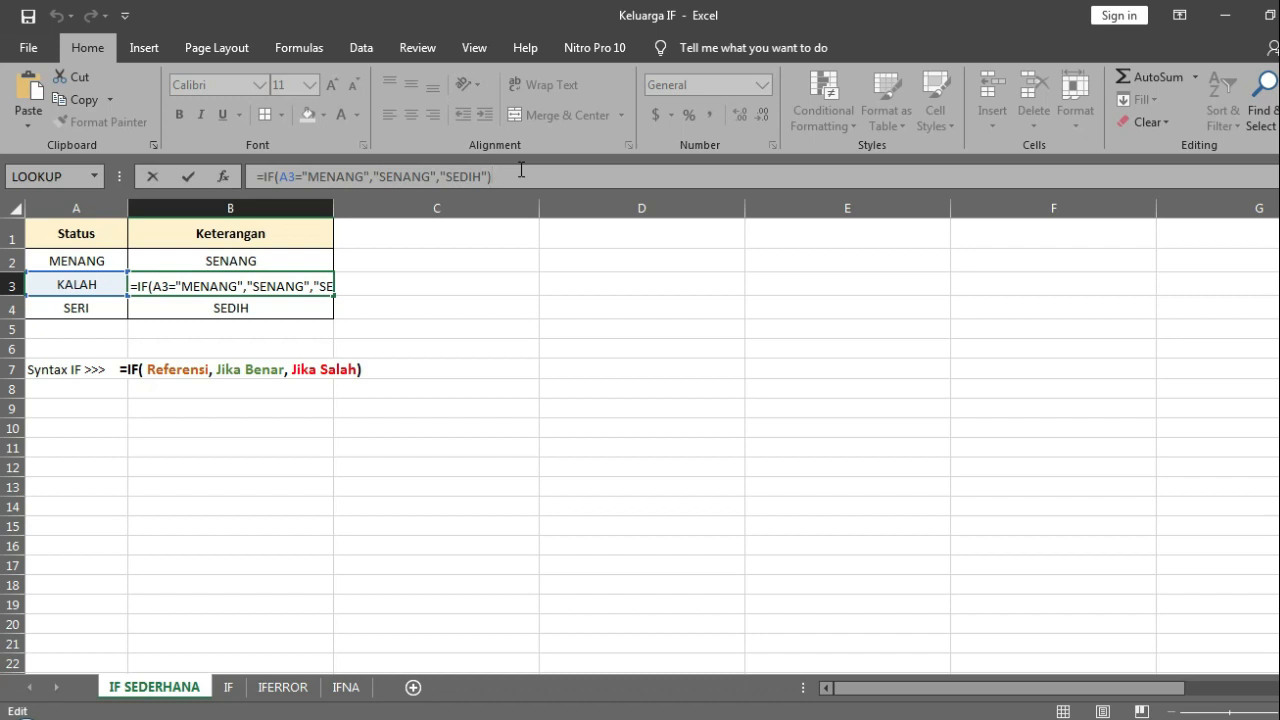
key("Return")
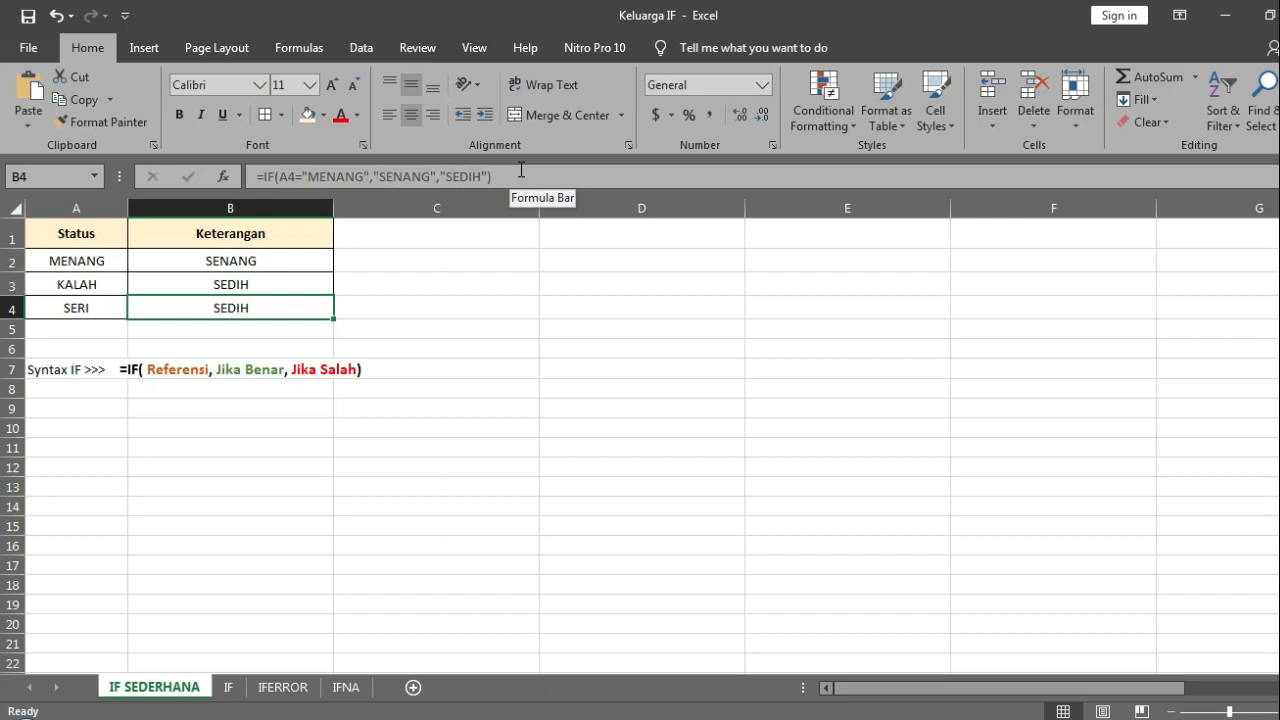
left_click(521, 170)
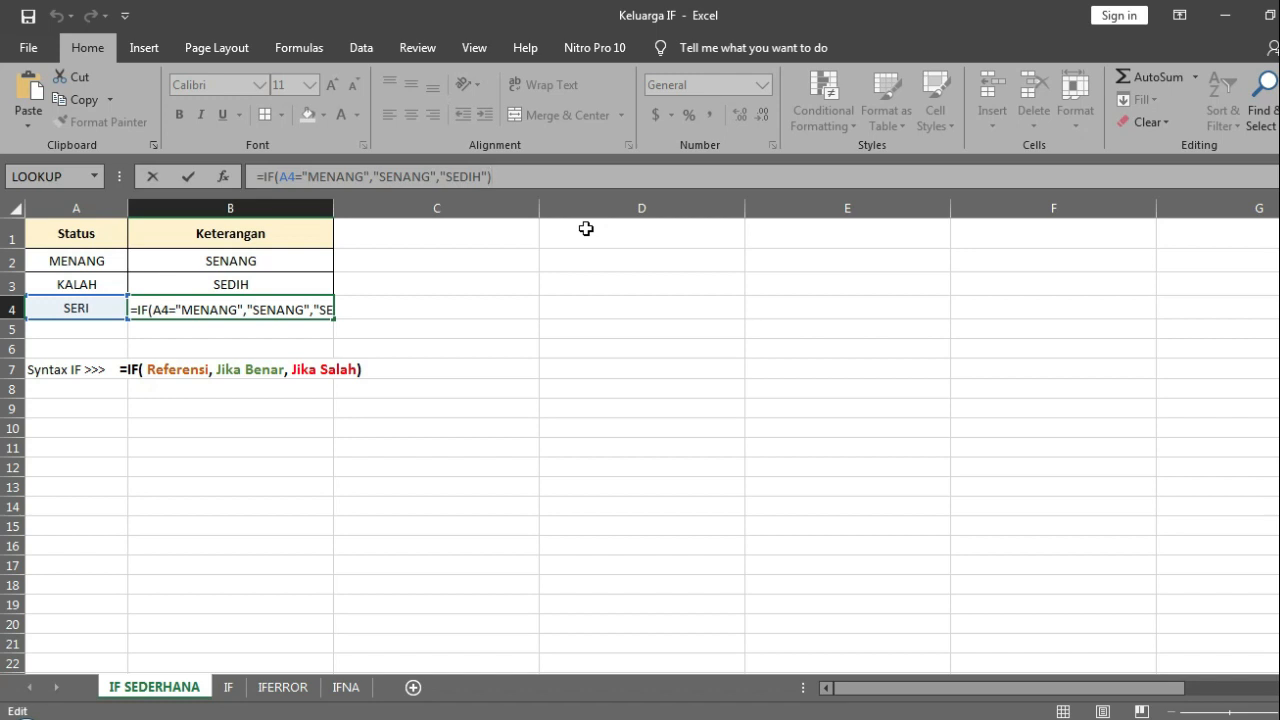
key("ctrl+Return")
key("Up")
key("Up")
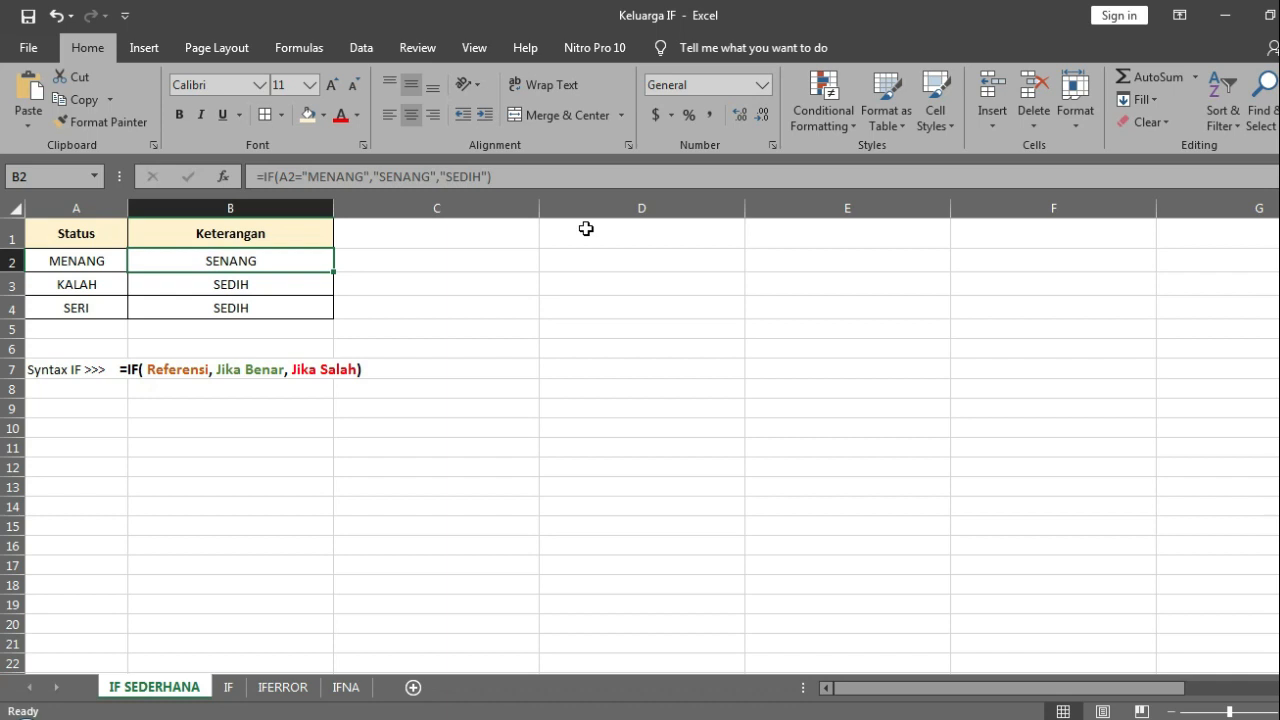
Step: Copy the status MENANG from A2 into A3 to test the formula
key("Left")
key("Down")
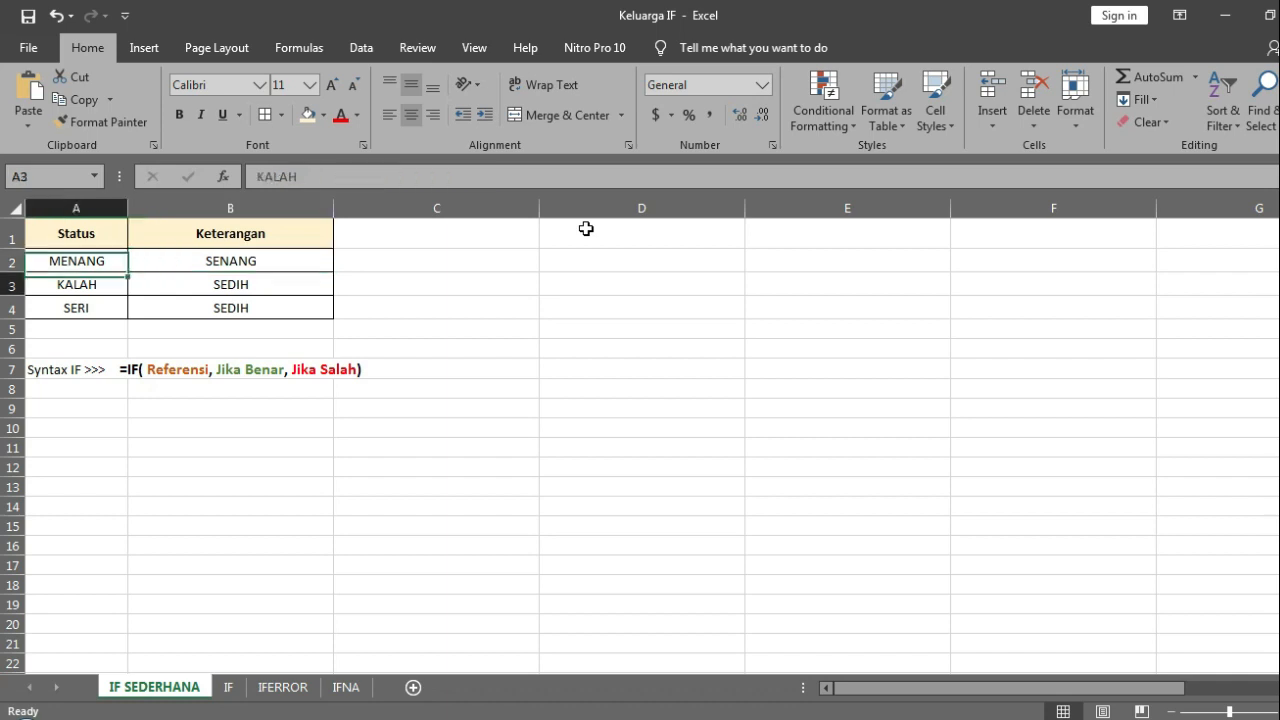
key("Up")
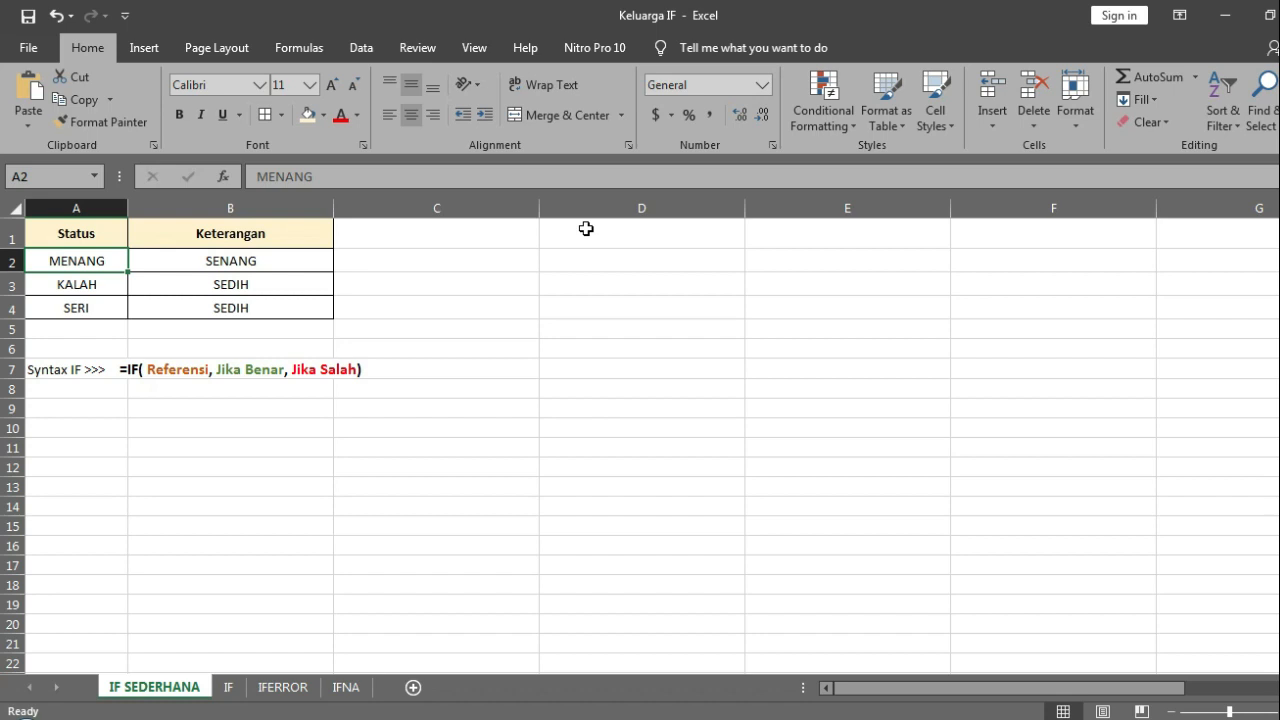
key("ctrl+c")
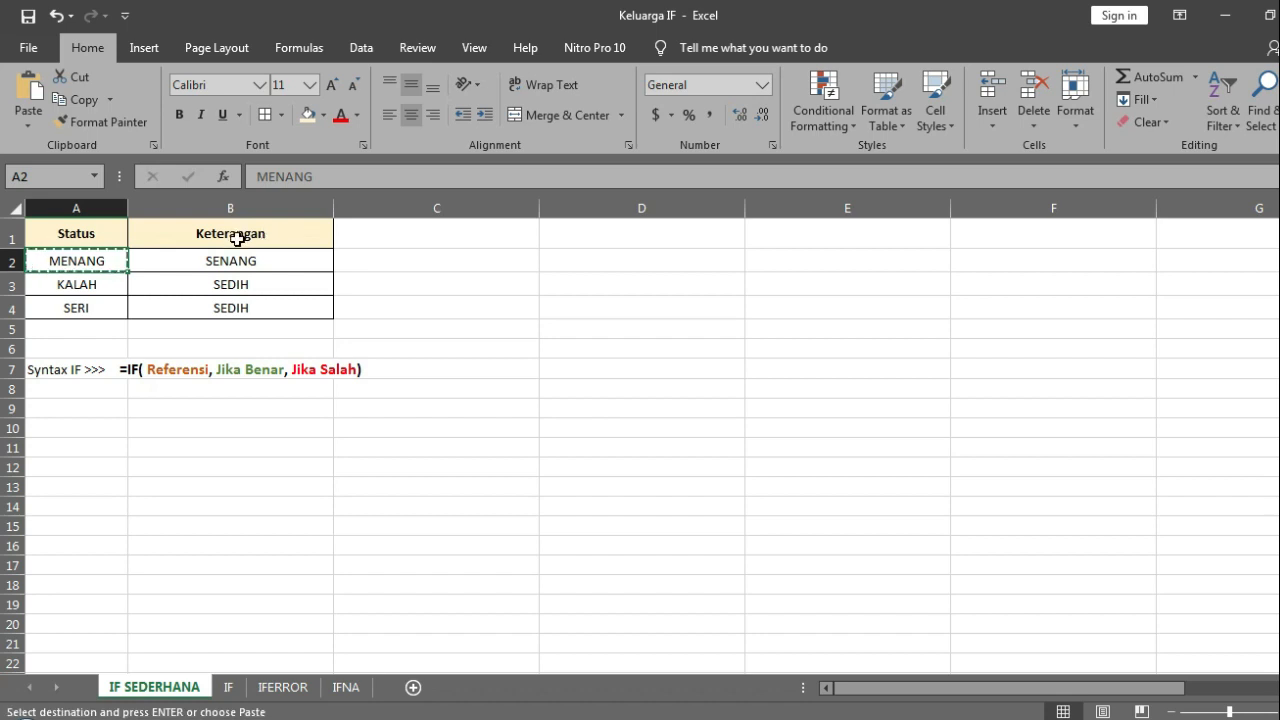
left_click(104, 285)
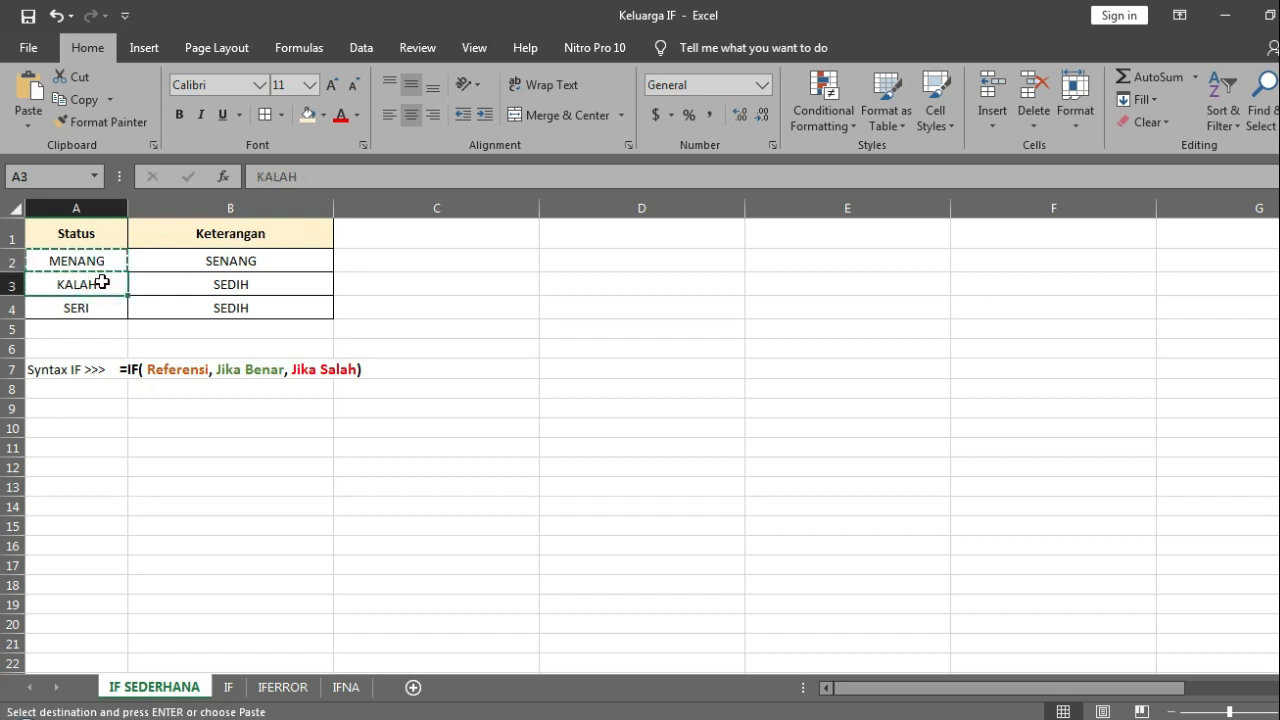
key("ctrl+v")
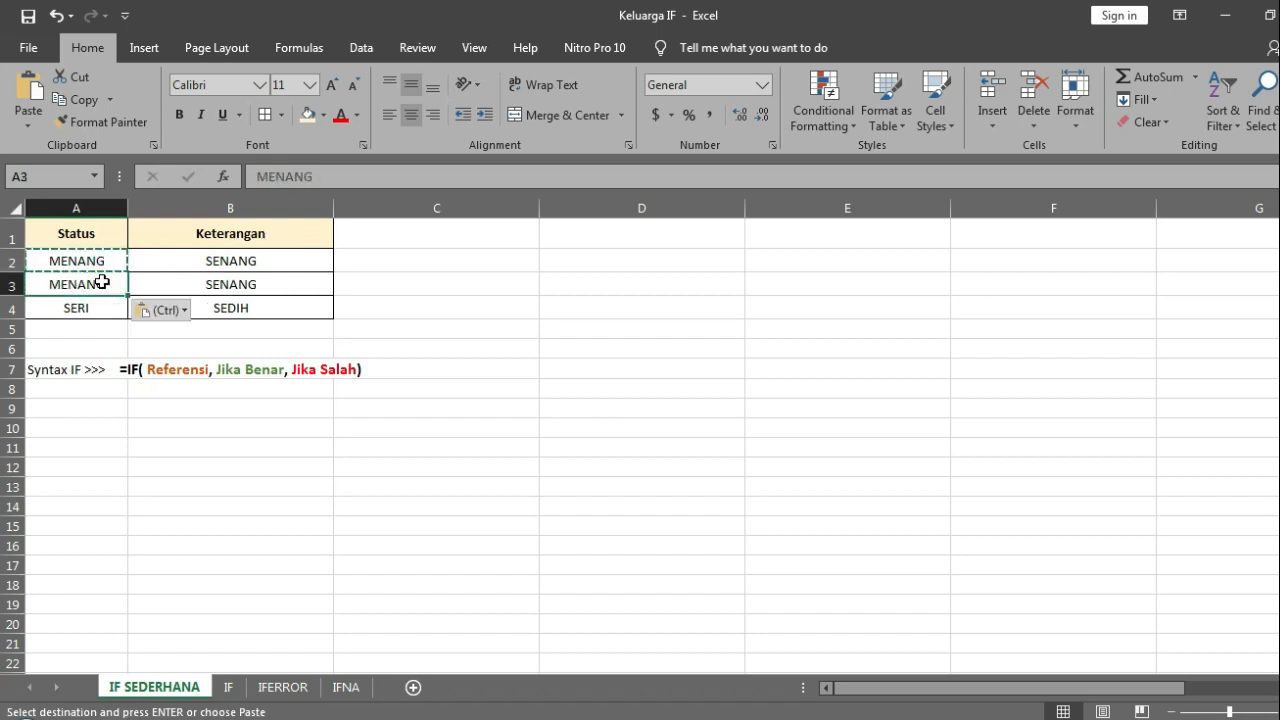
Step: Shorten the status text in A3 to MENAN to test a non-exact match
left_click(303, 176)
key("BackSpace")
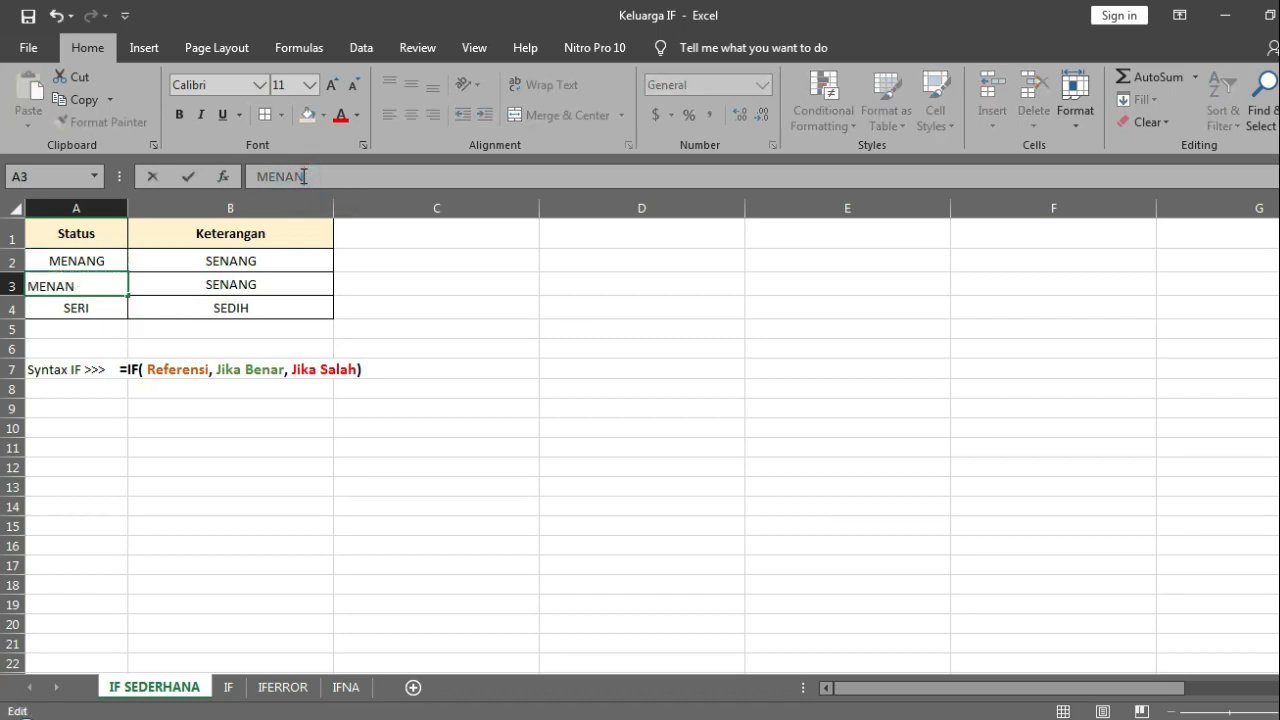
key("Return")
key("Up")
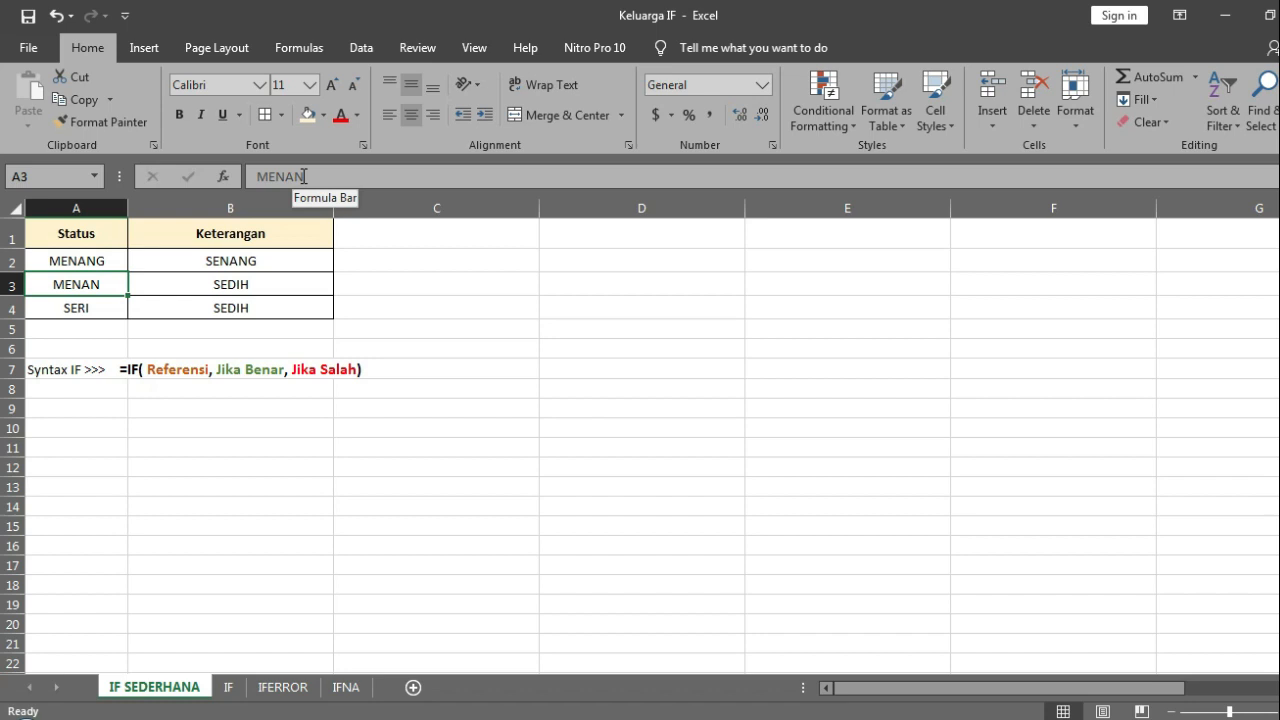
Step: Undo both test edits to the status in A3, cancel the copy selection, and select B2
key("ctrl+z")
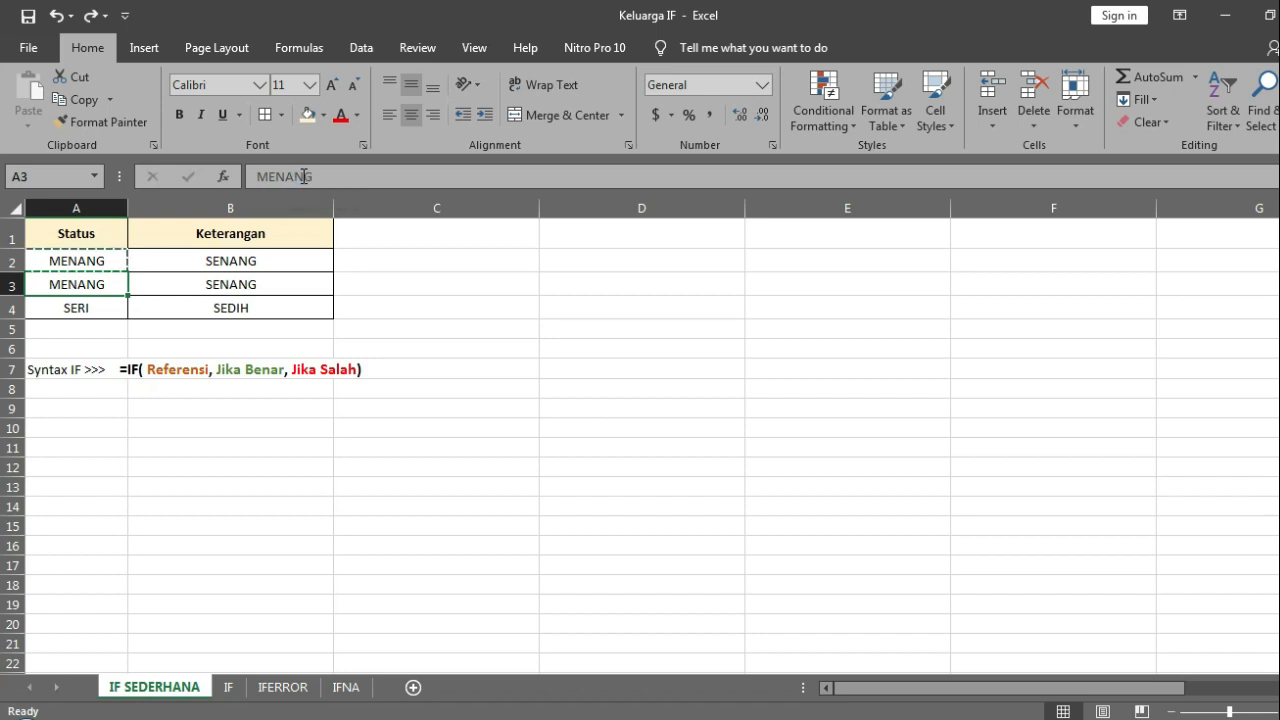
key("ctrl+y")
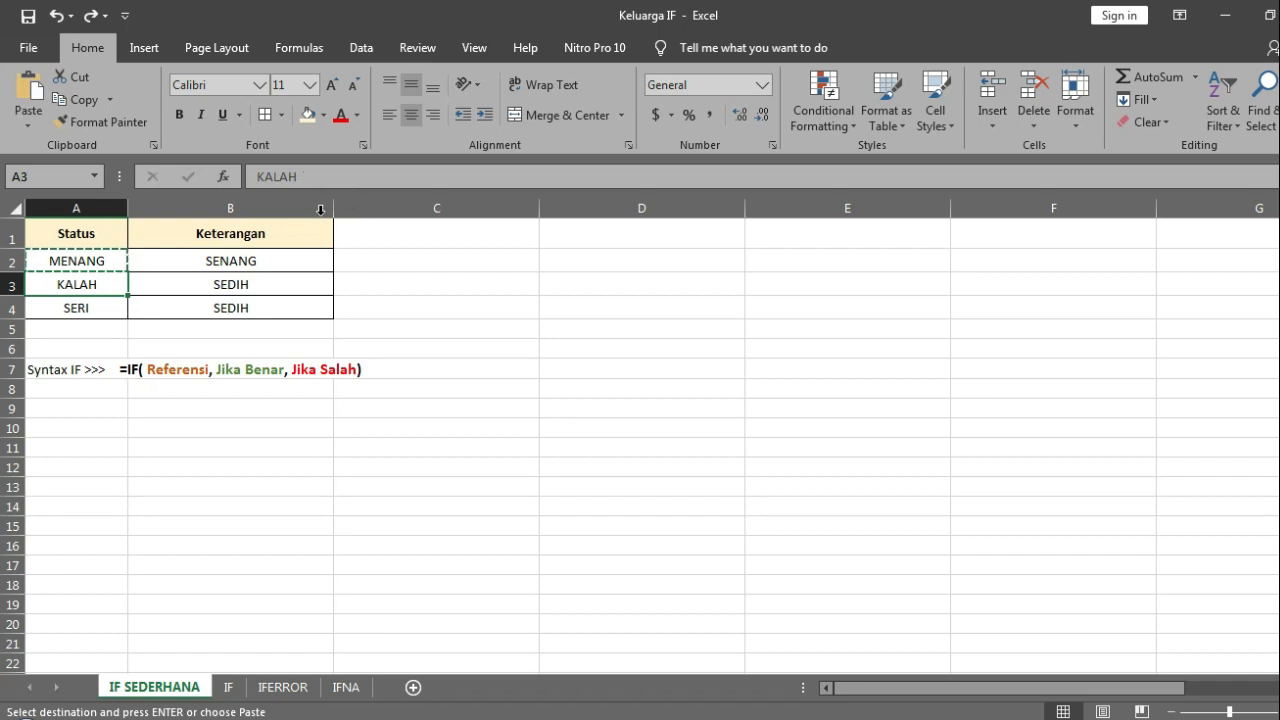
left_click(430, 278)
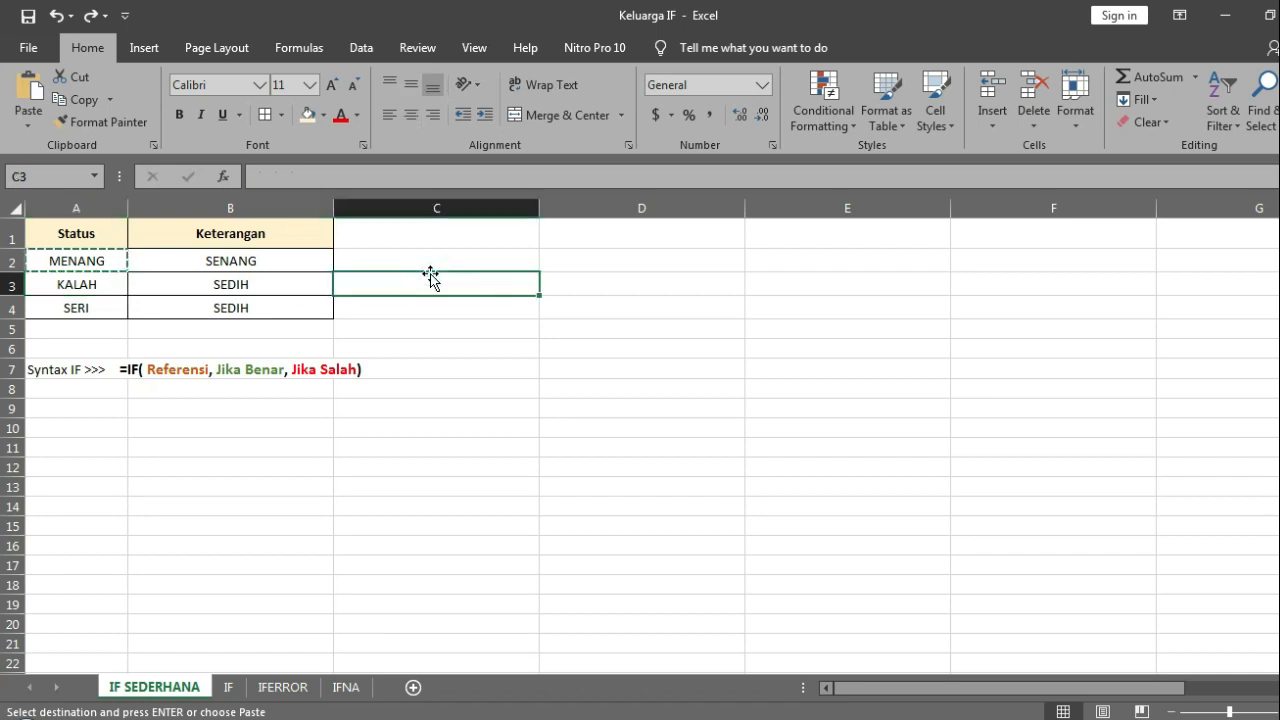
key("Escape")
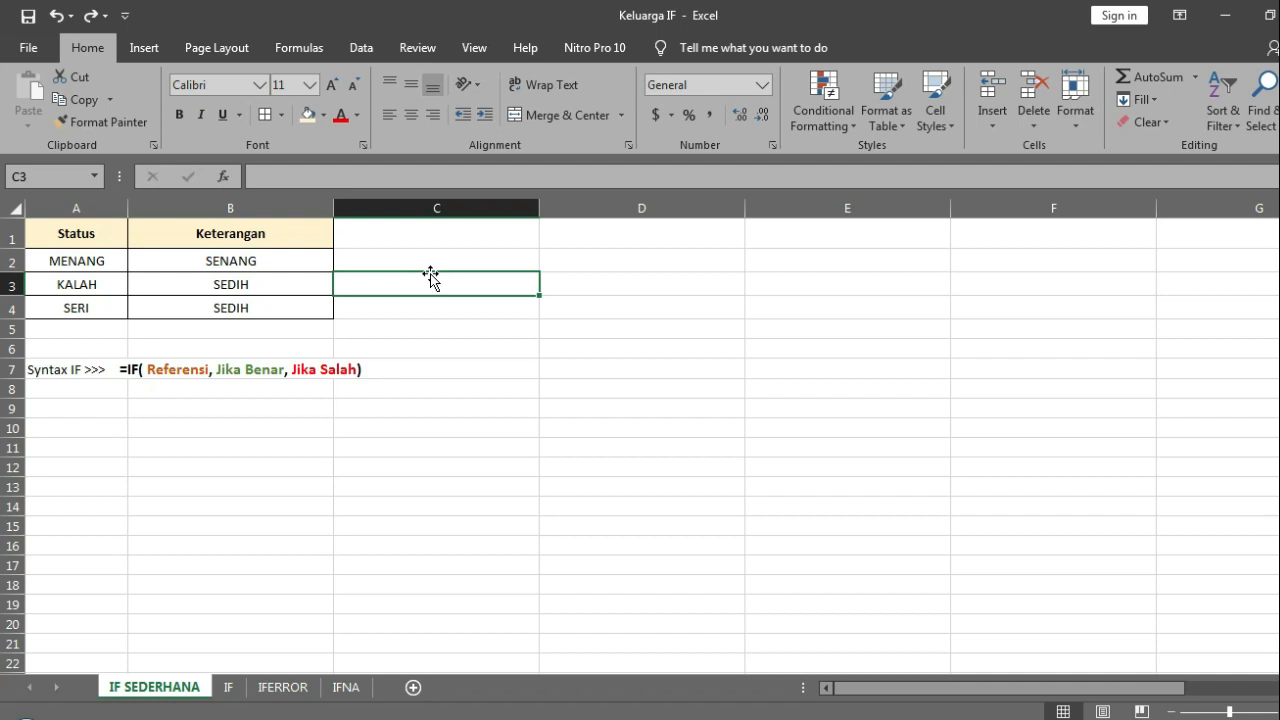
left_click(291, 260)
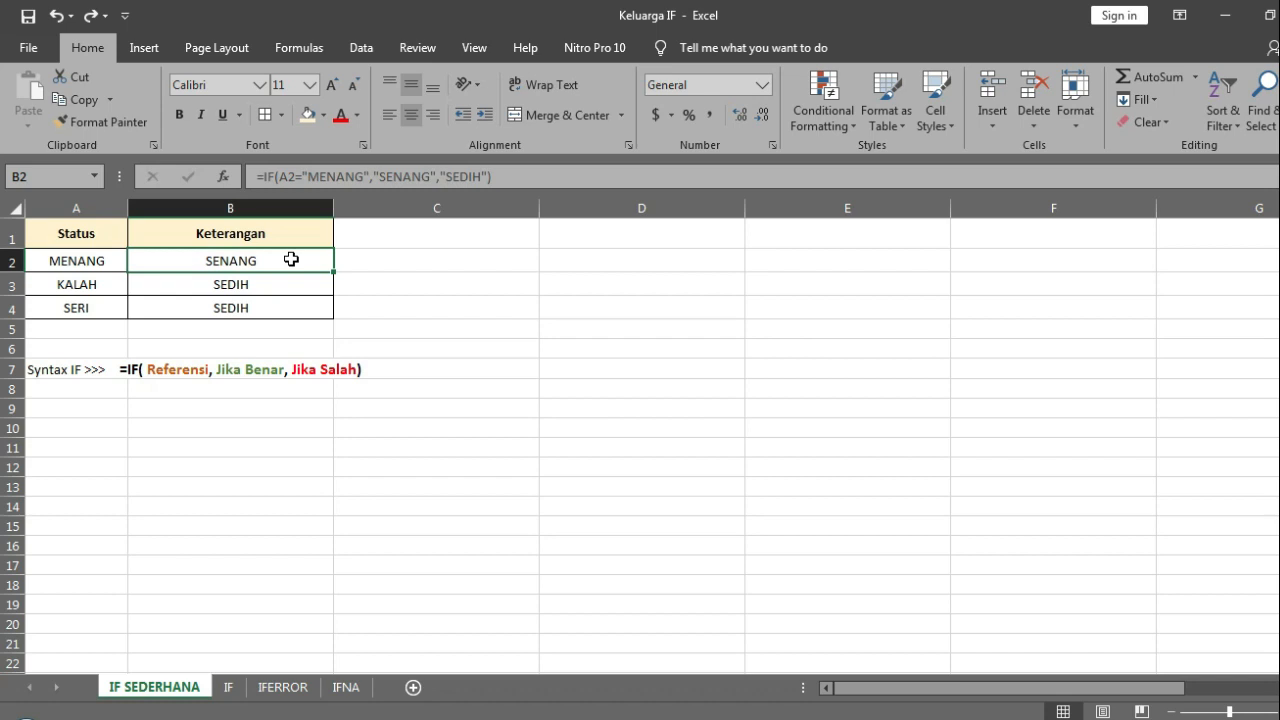
Step: Switch to the IF sheet and select the Nama Mahasiswa header in A1
left_click(229, 686)
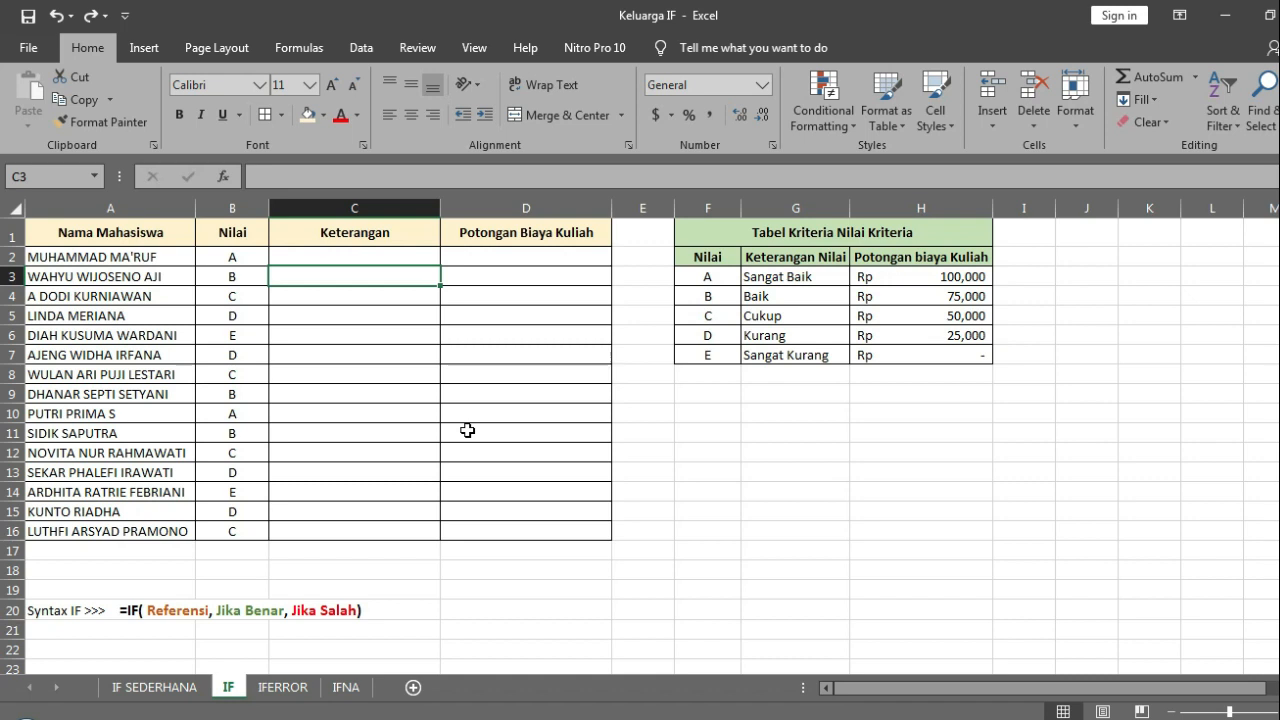
key("Up")
key("Up")
key("Left")
key("Left")
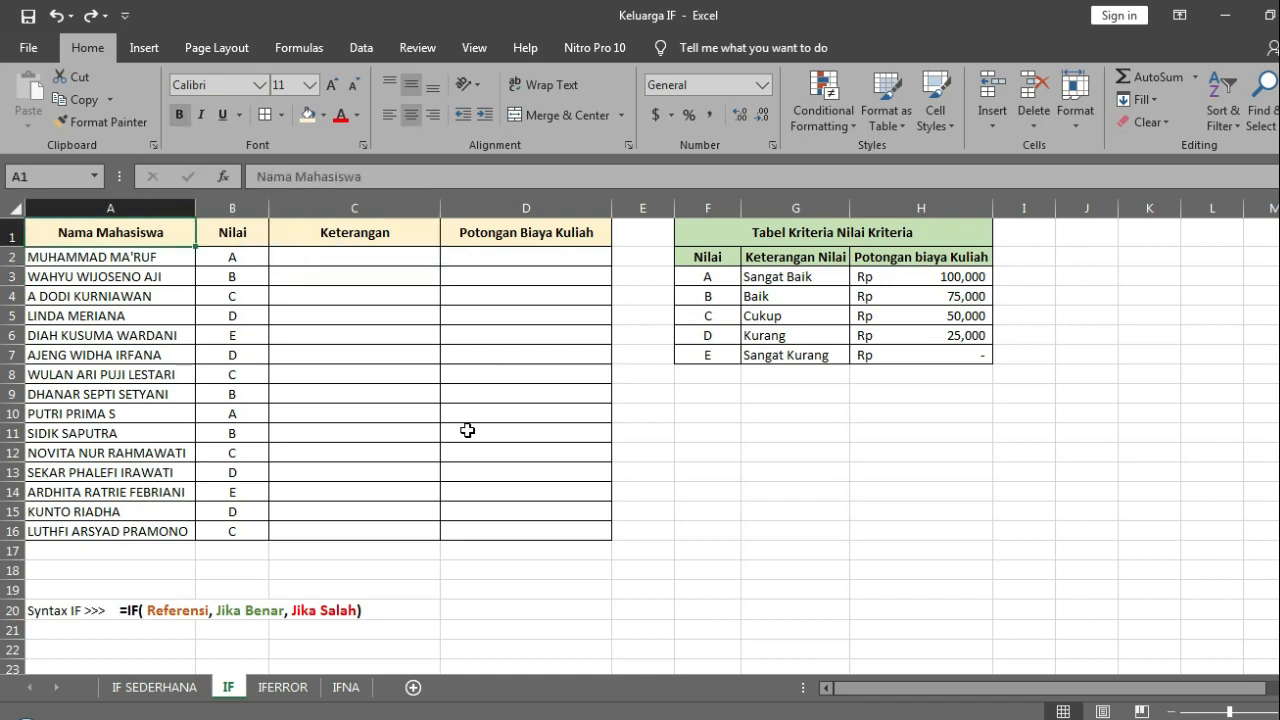
Step: Examine the student table's headers and the criteria table's row for grade B, including its description and tuition discount
key("Right")
key("Right")
key("Right")
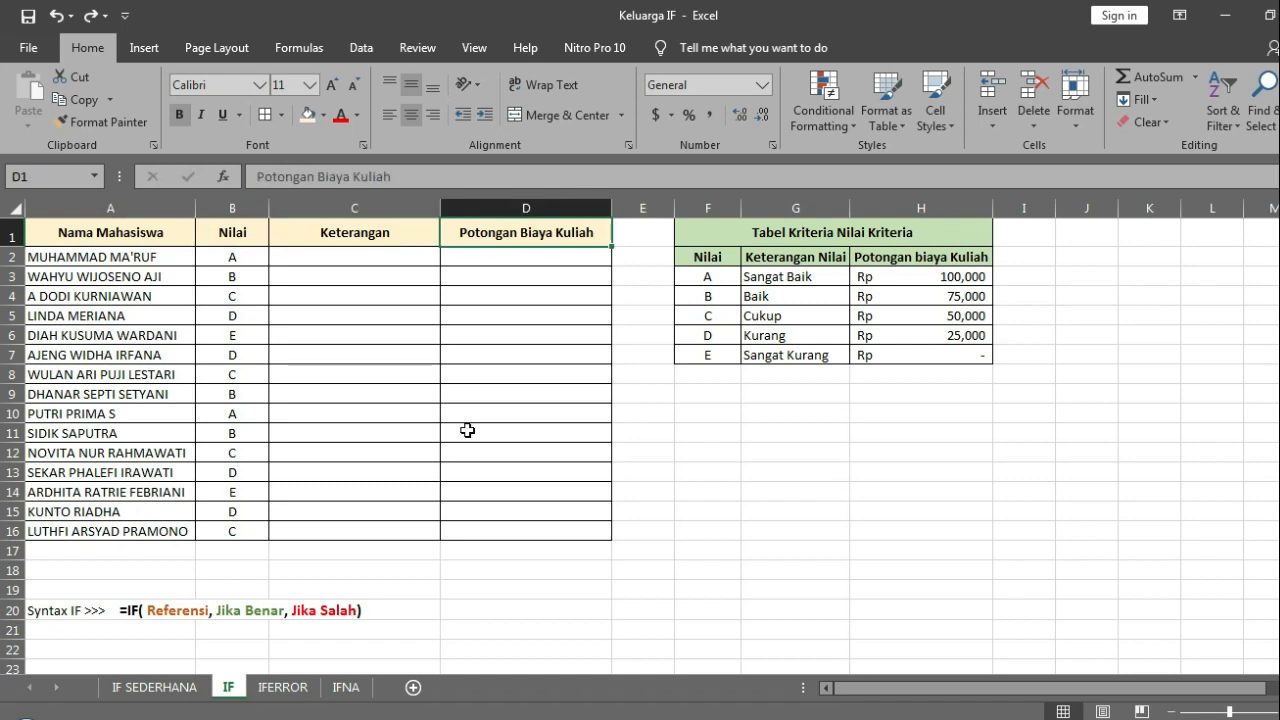
key("Right")
key("Right")
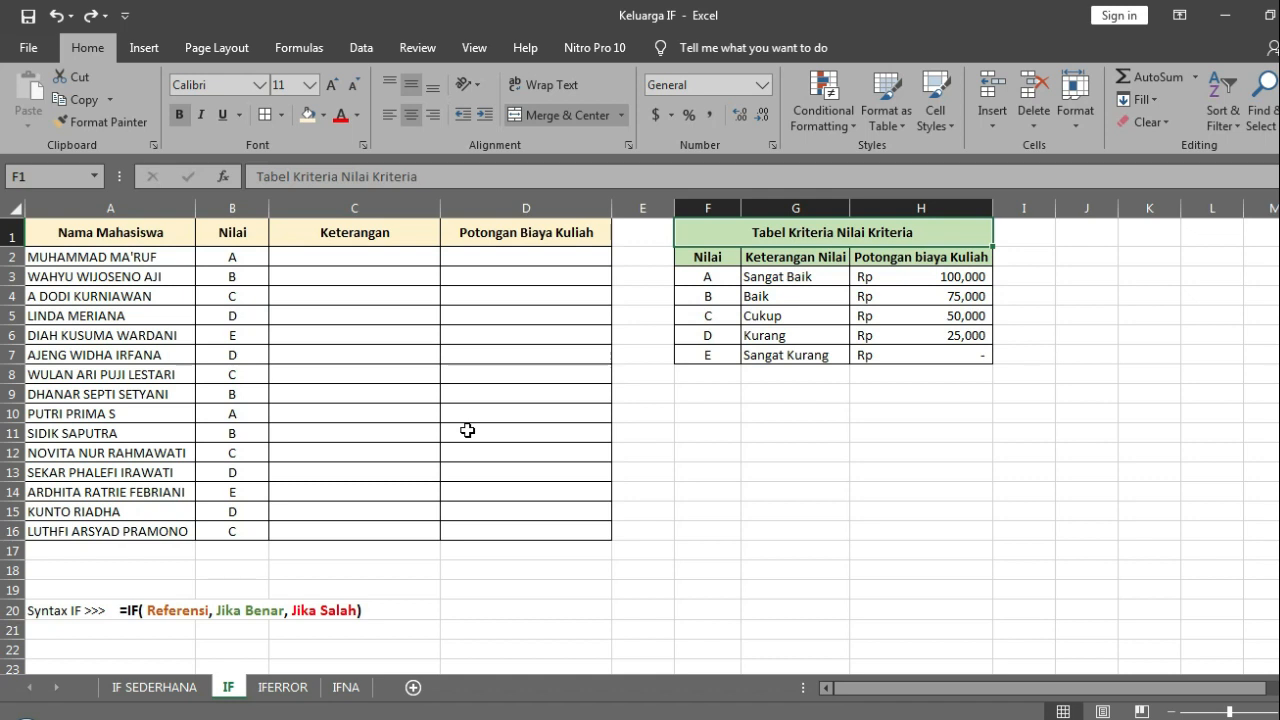
key("Left")
key("Down")
key("Down")
key("Right")
key("Down")
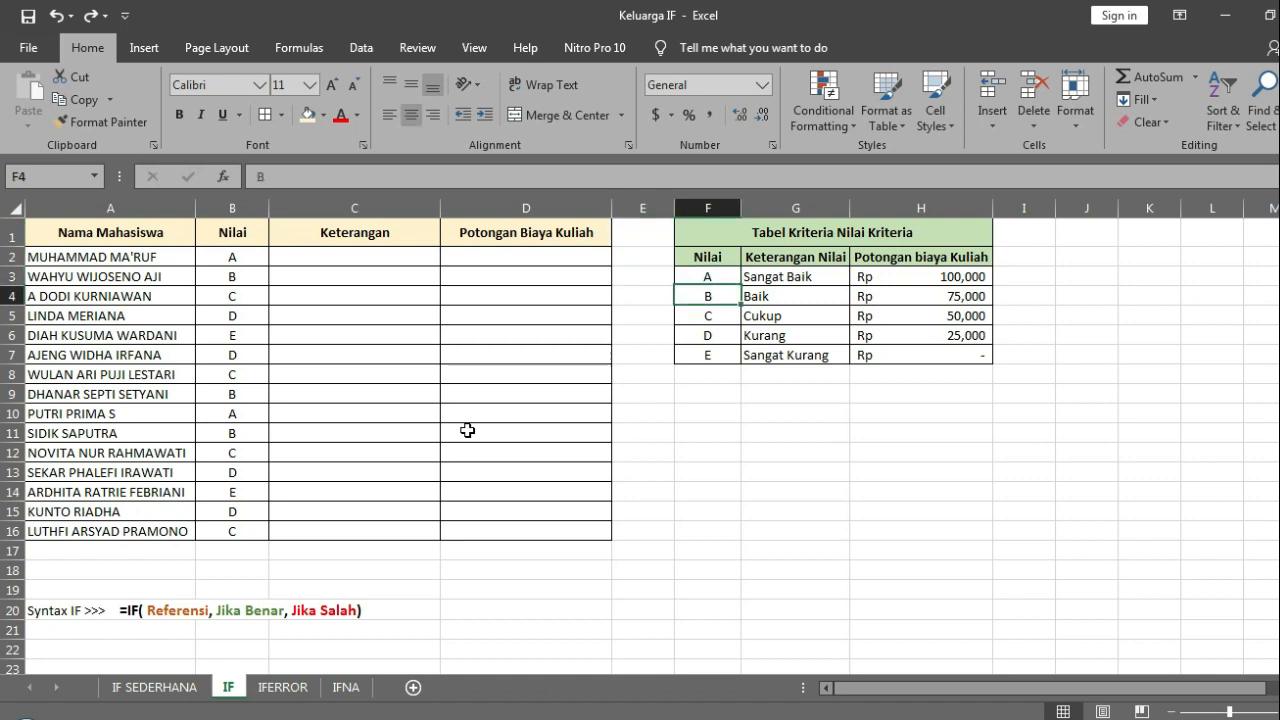
key("Right")
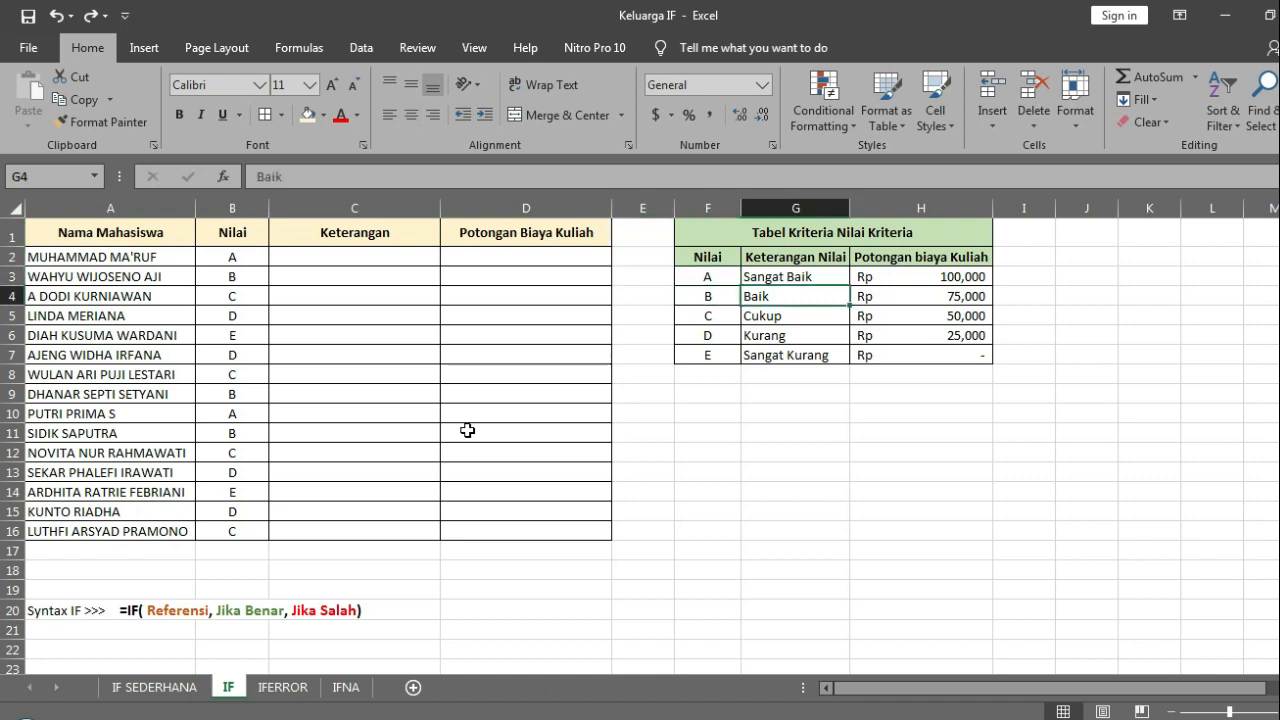
key("Right")
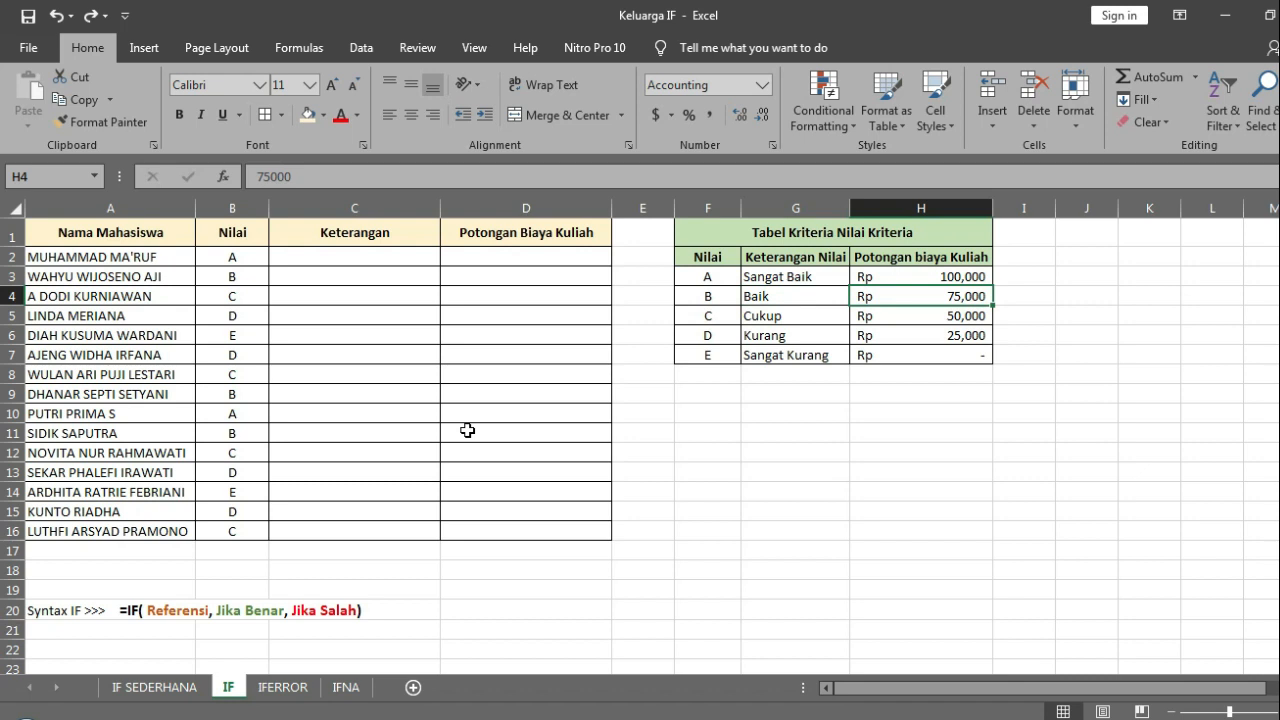
Step: Review the Nilai, Keterangan and Potongan Biaya Kuliah columns and compare them with grade A in the criteria table
key("Left")
key("Left")
key("Left")
key("Left")
key("Left")
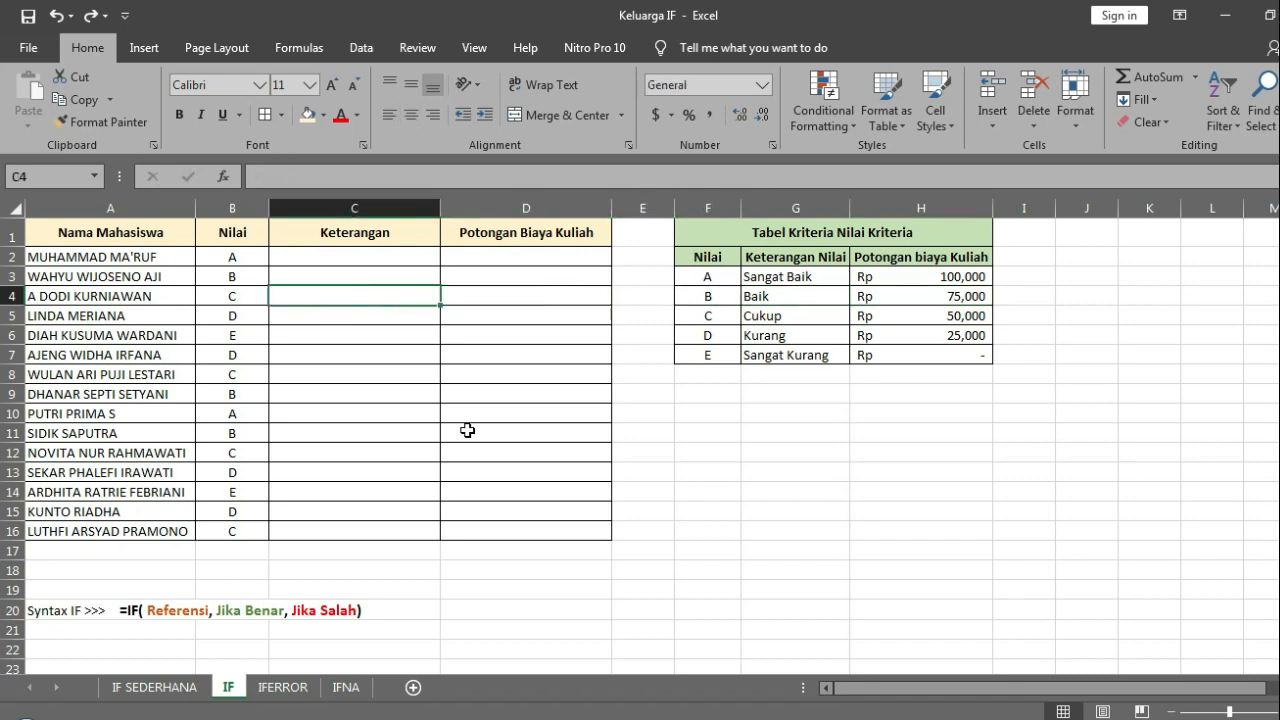
key("Up")
key("Up")
key("Up")
key("Left")
key("Left")
key("Right")
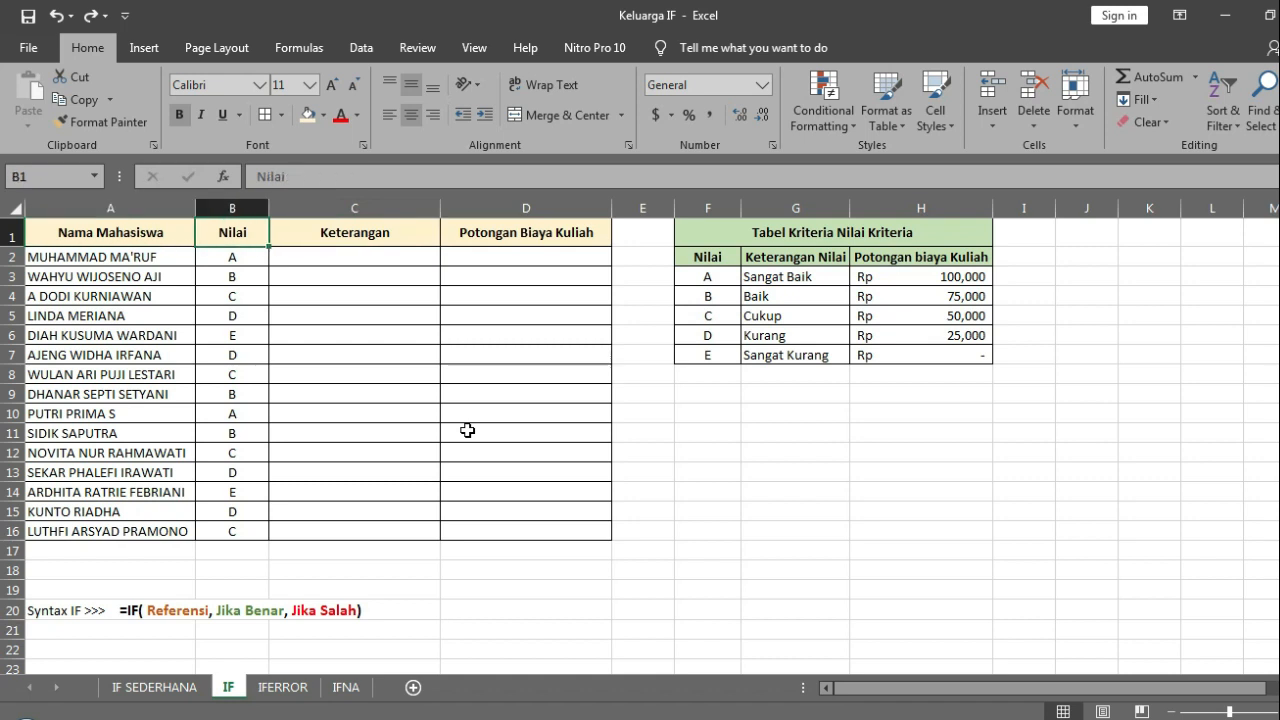
key("Right")
key("Left")
key("Right")
key("Right")
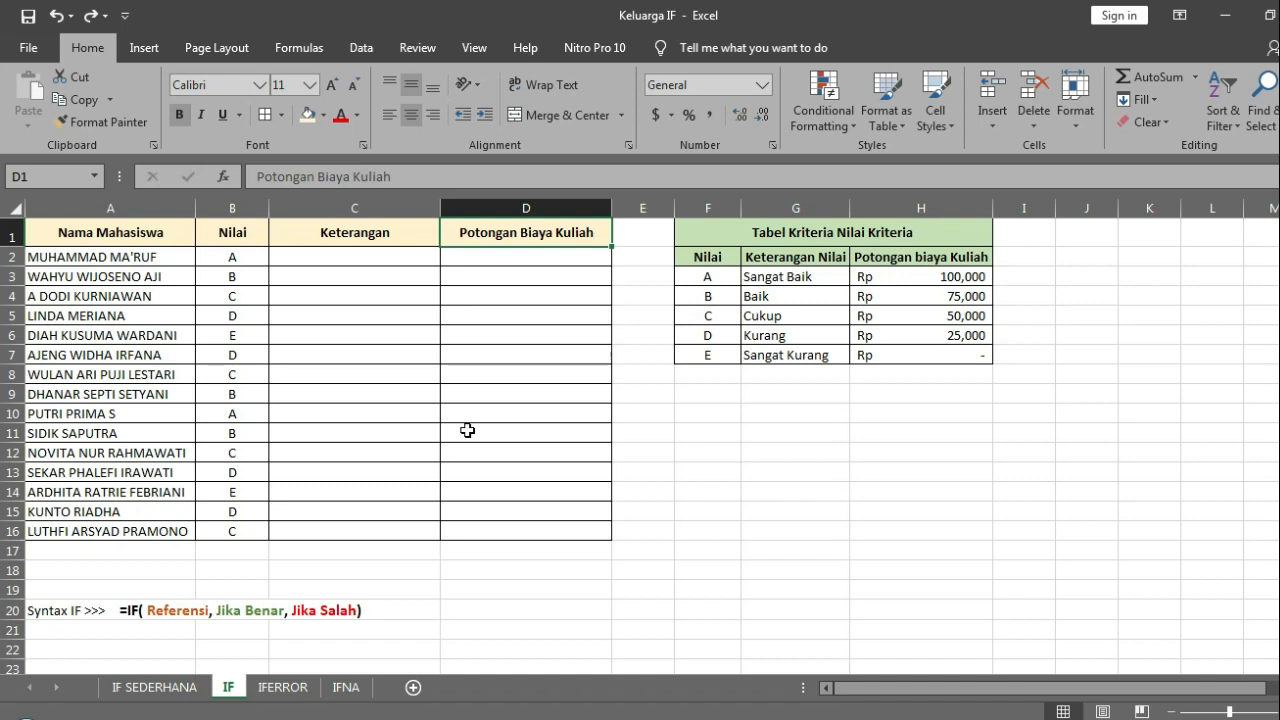
left_click(724, 275)
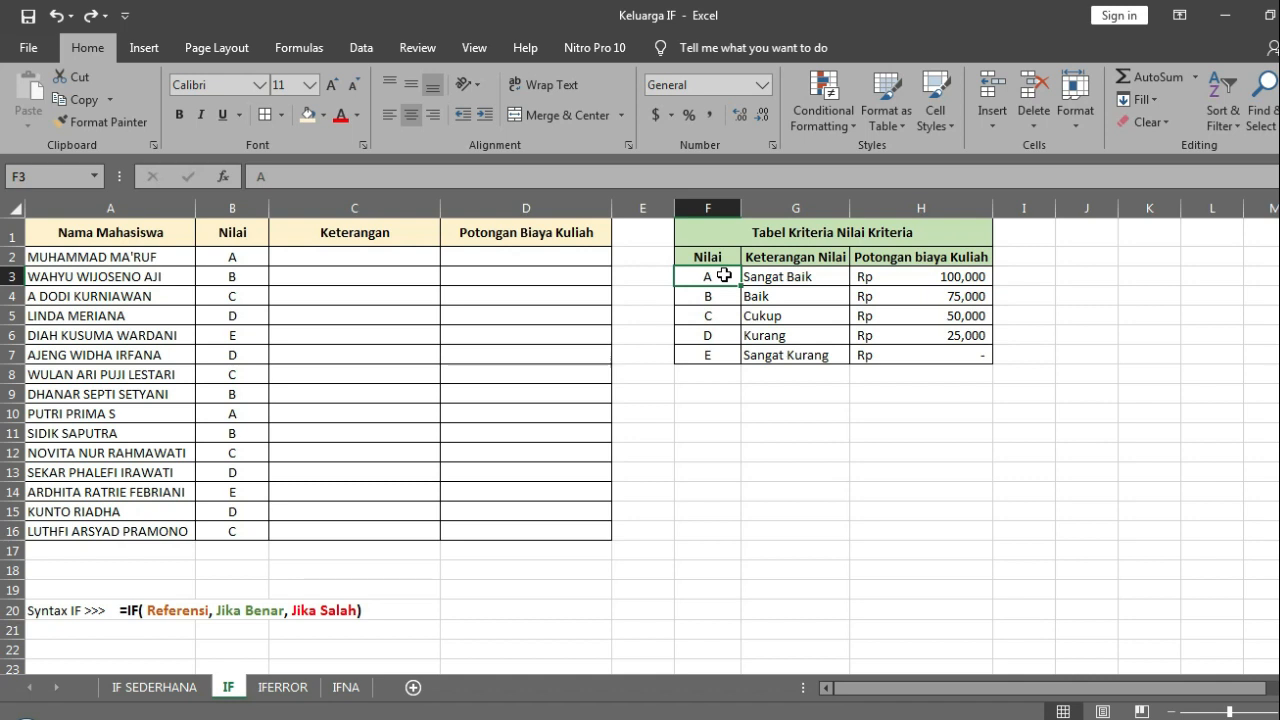
Step: Start an IF formula in C2 that returns "Sangat Baik" when B2 equals "A", leaving the false argument open
left_click(398, 260)
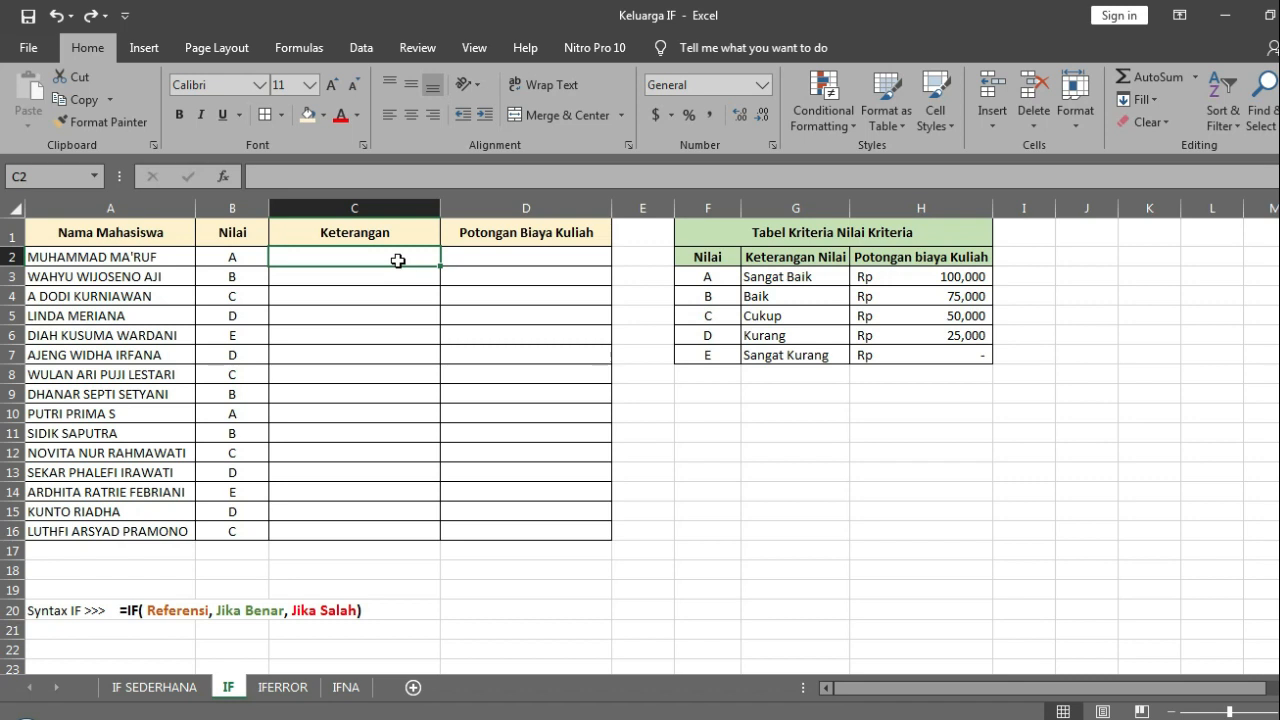
type("=")
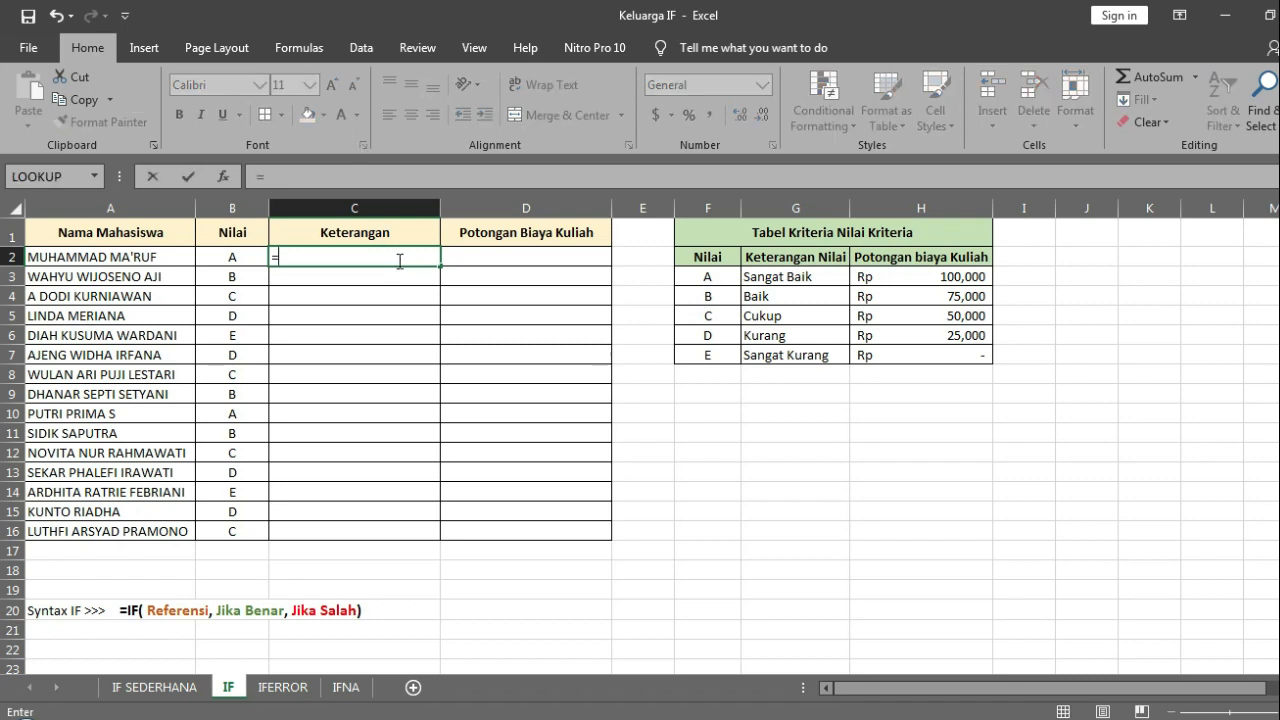
type("IF(")
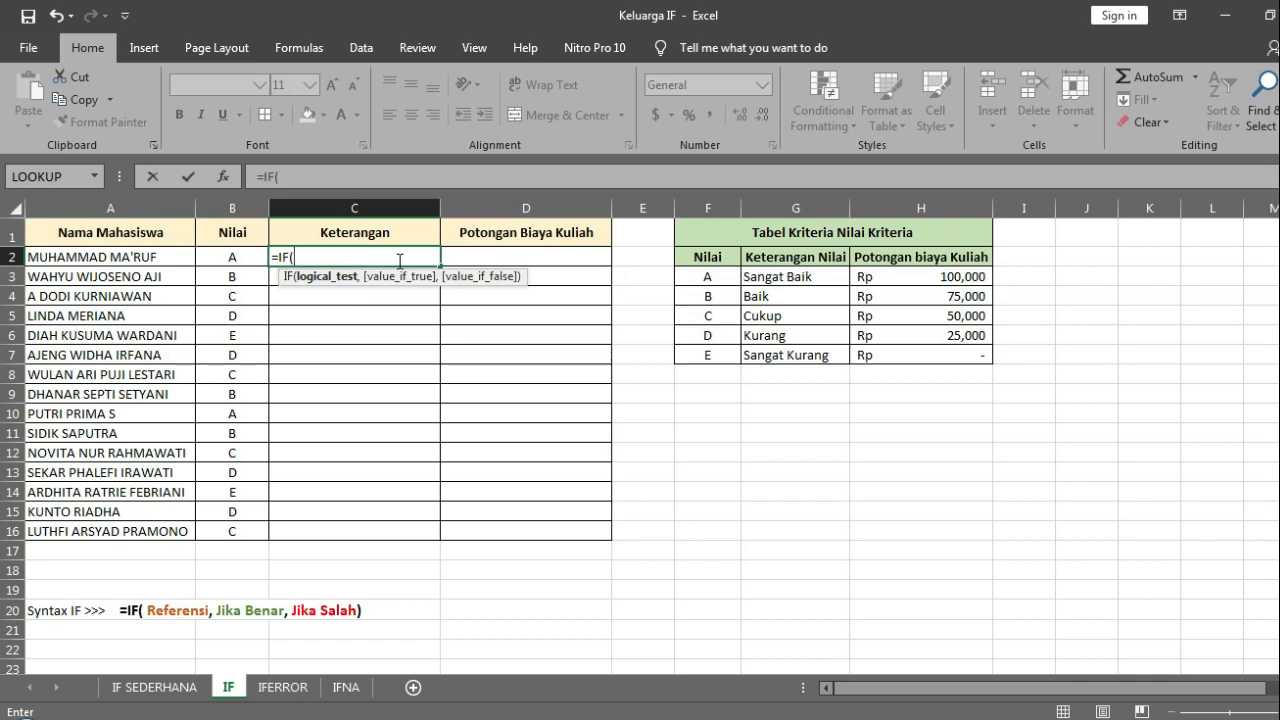
left_click(220, 257)
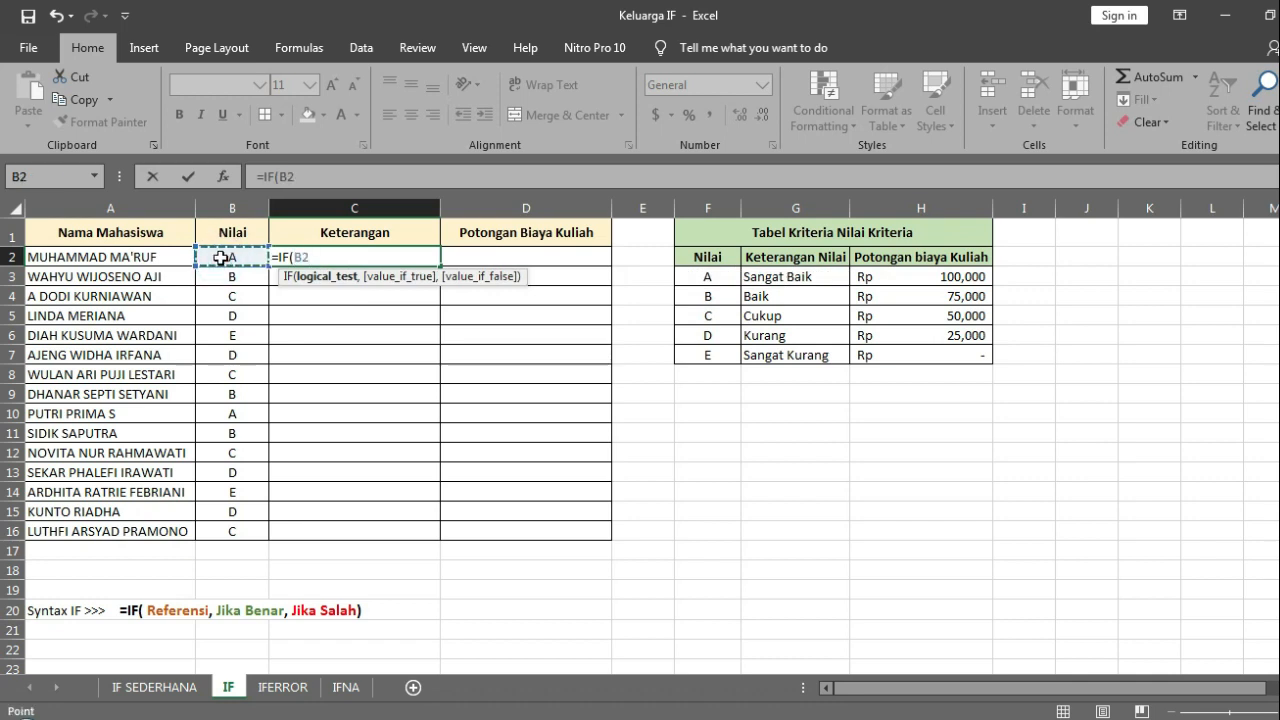
type("=\"A\",\"")
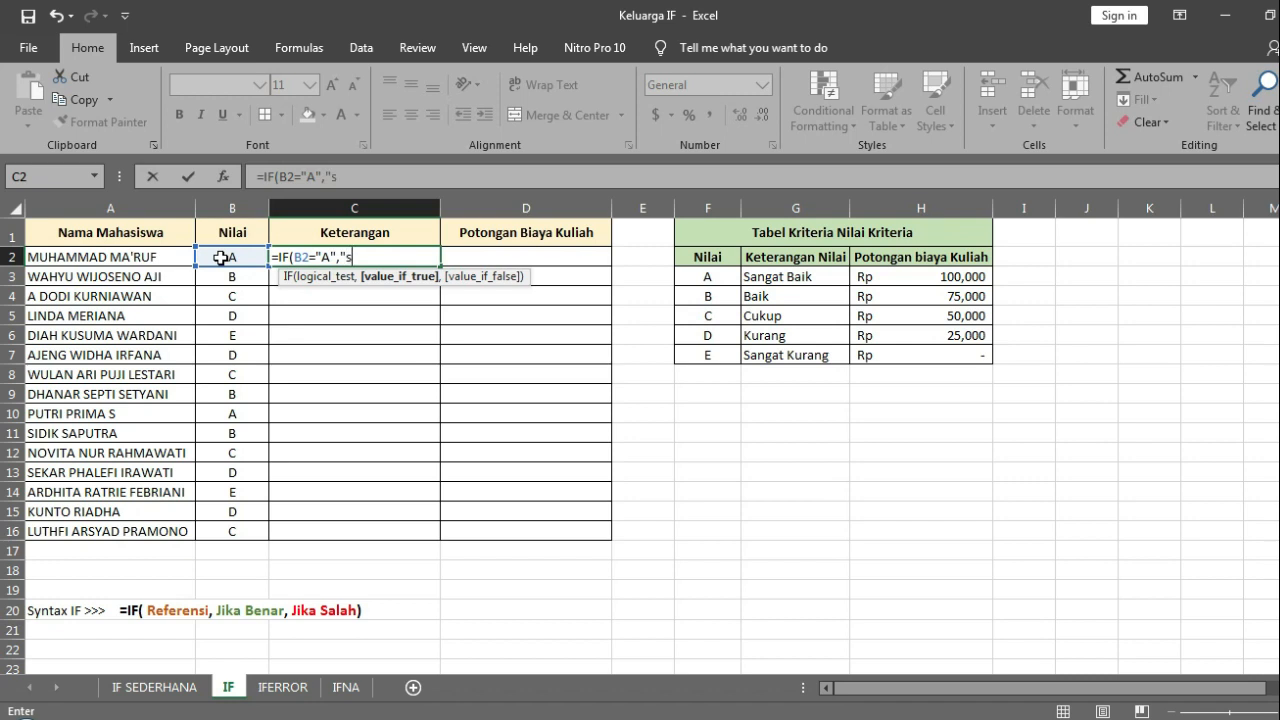
type("Sangat Baik")
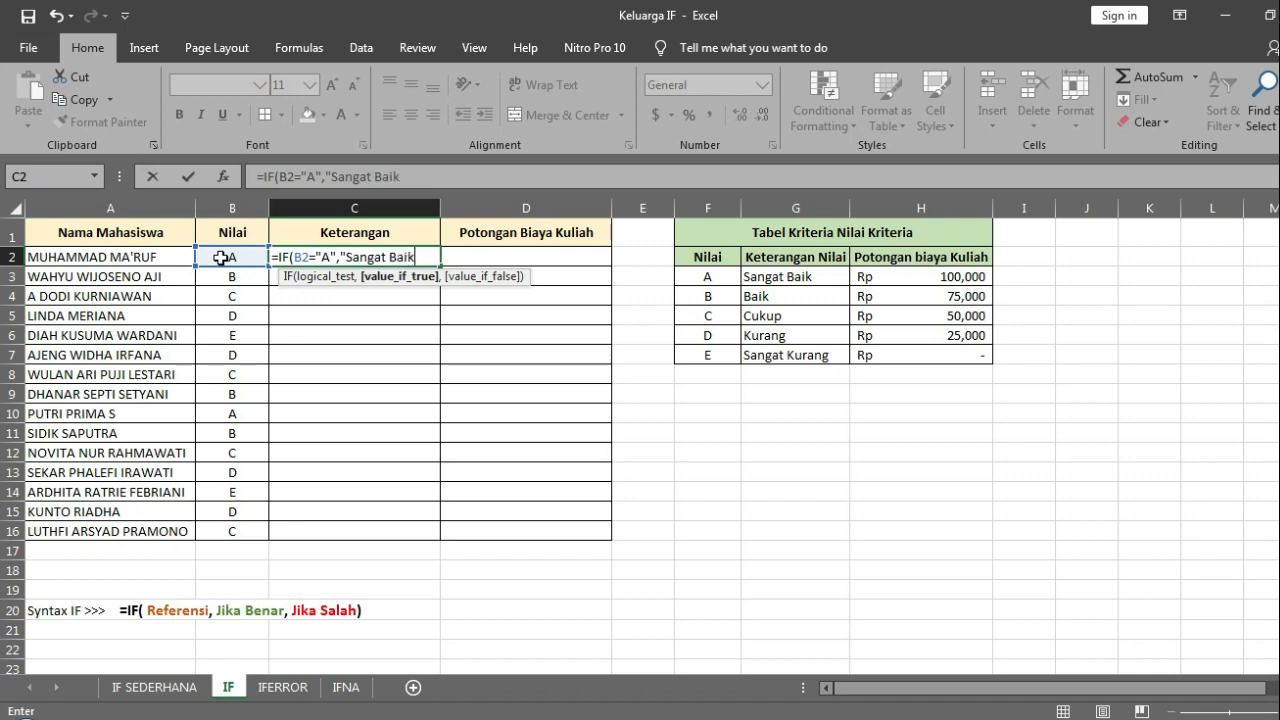
type("\",")
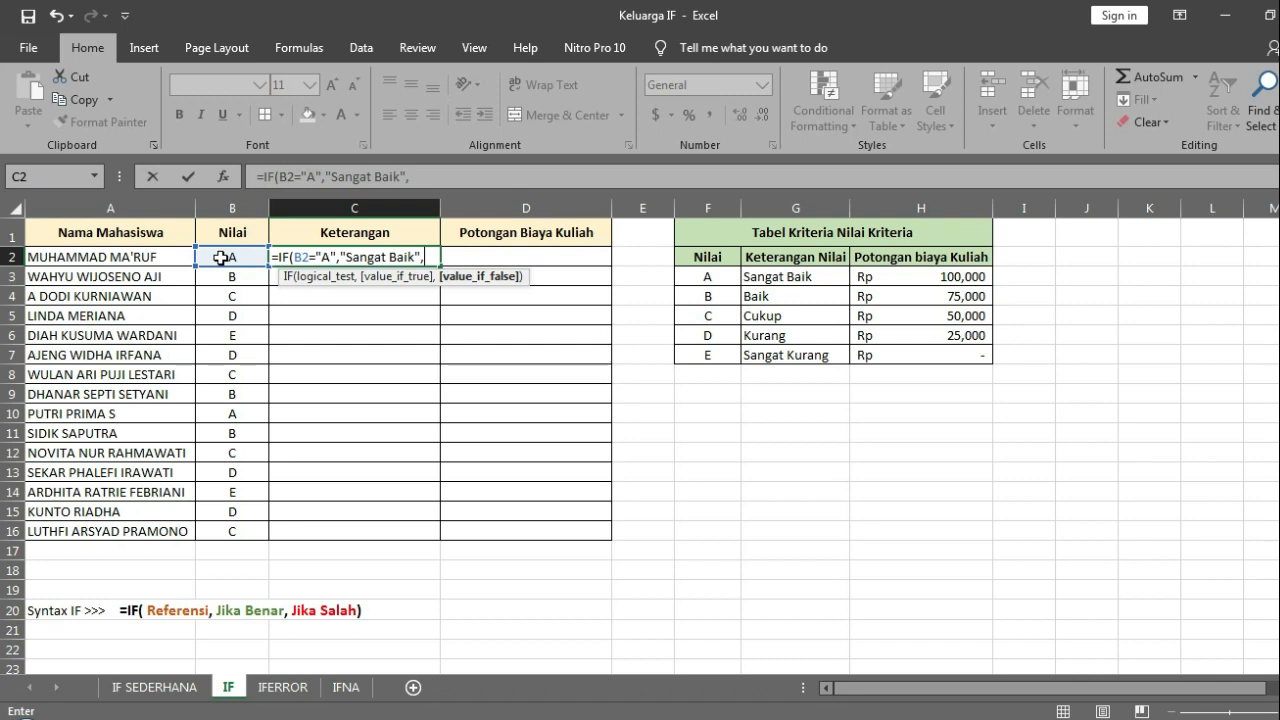
Step: Nest a copy of the IF condition as the false argument, returning "Baik" when B2 equals "B"
left_click_drag(421, 177, 267, 177)
key("ctrl+c")
left_click(436, 177)
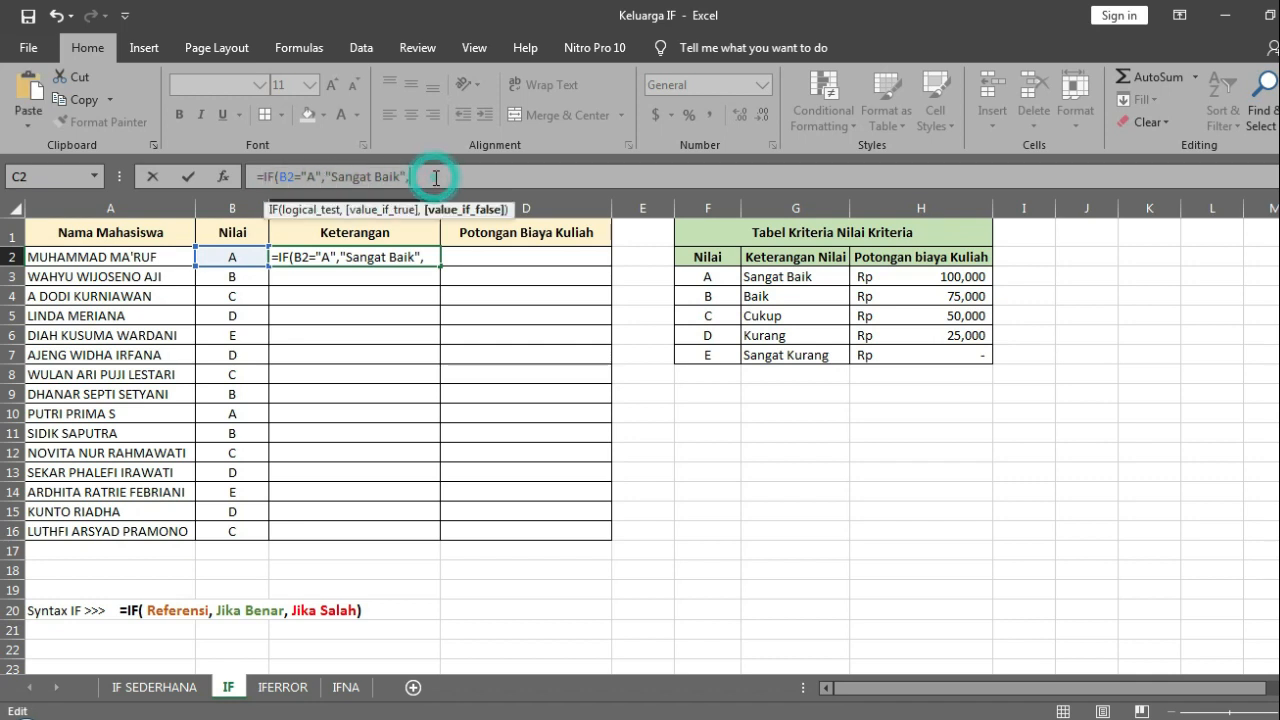
key("ctrl+v")
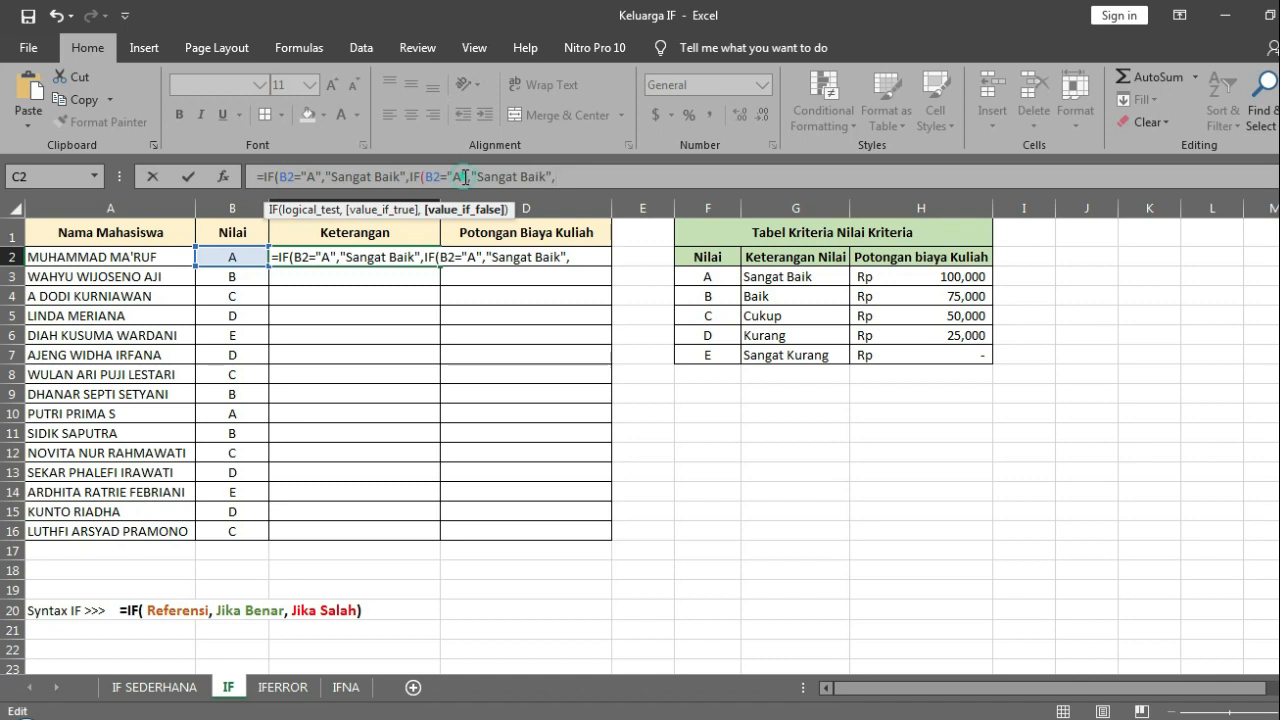
double_click(456, 177)
type("b")
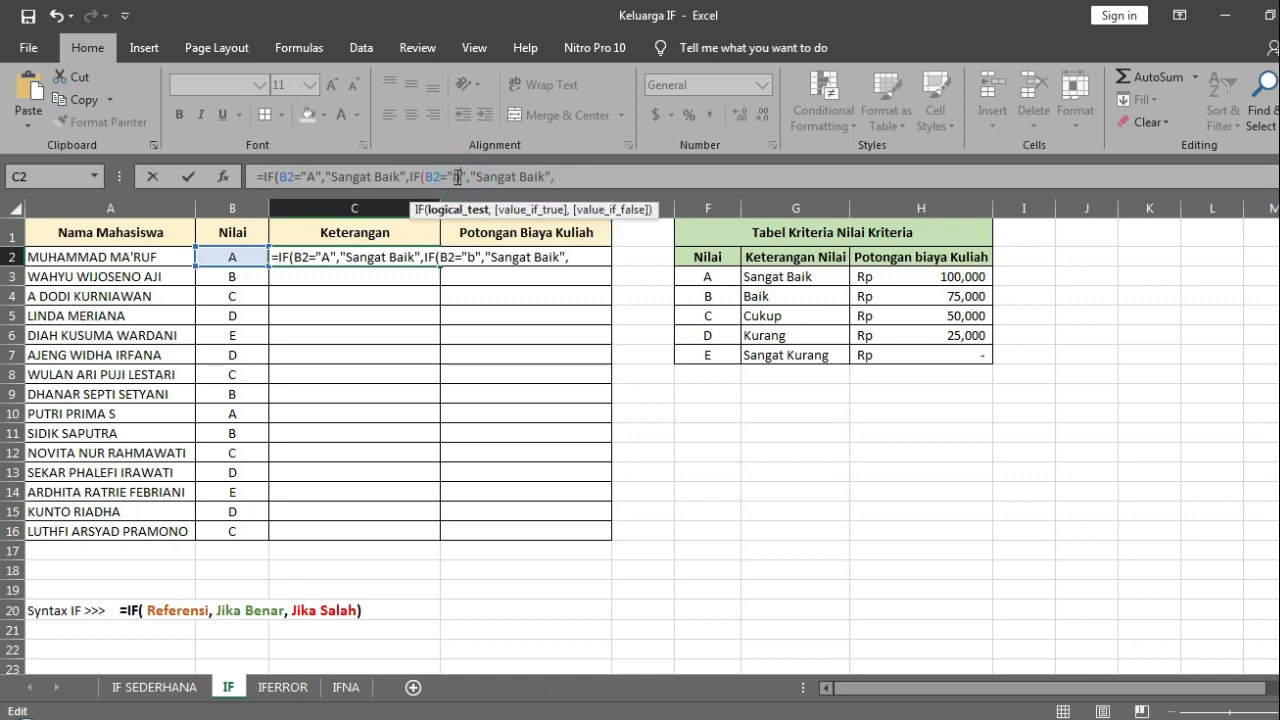
key("BackSpace")
type("B")
left_click_drag(522, 177, 477, 176)
key("BackSpace")
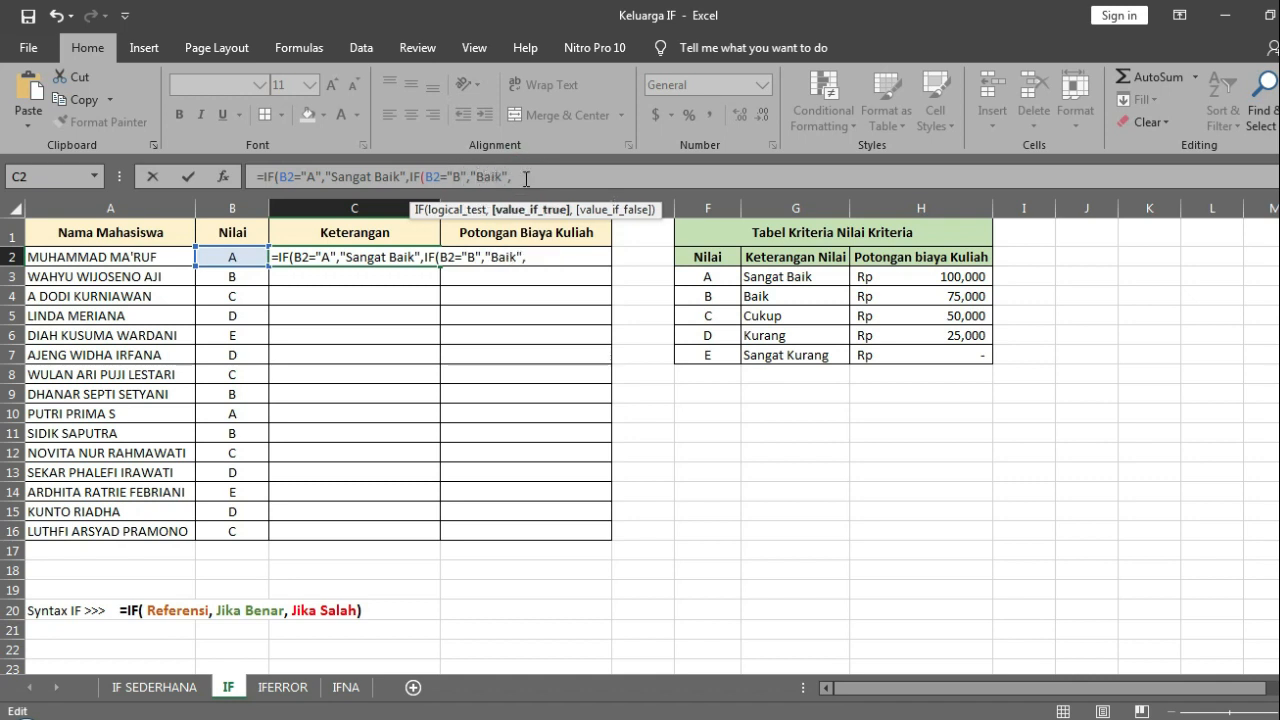
Step: Nest a third copy of the IF condition in the C2 formula, returning "Cukup" when B2 equals "C"
left_click(528, 177)
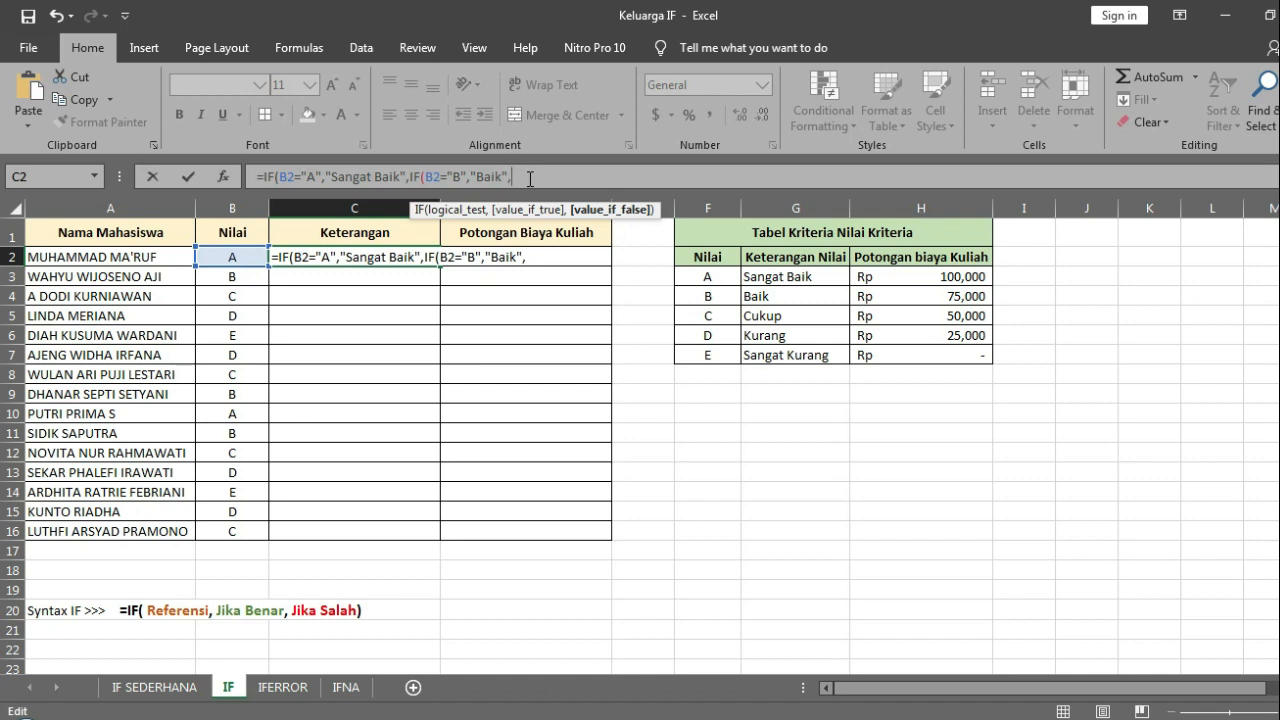
key("ctrl+v")
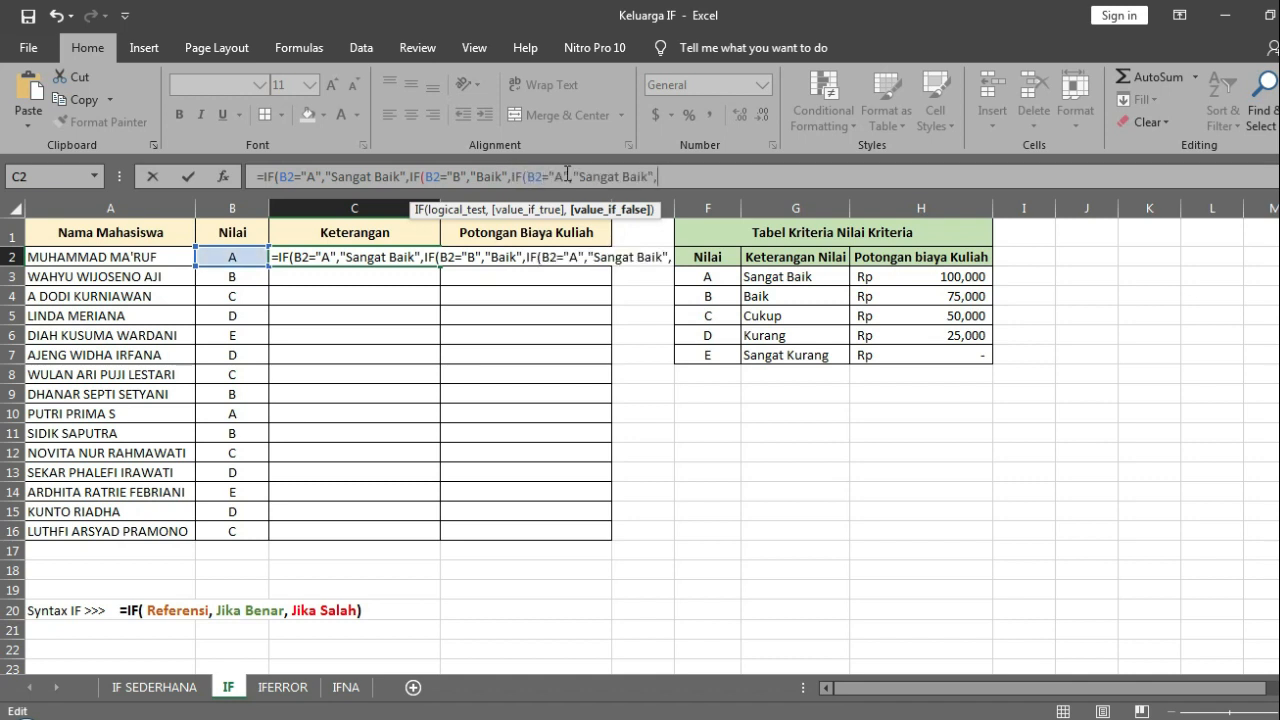
double_click(561, 176)
type("C")
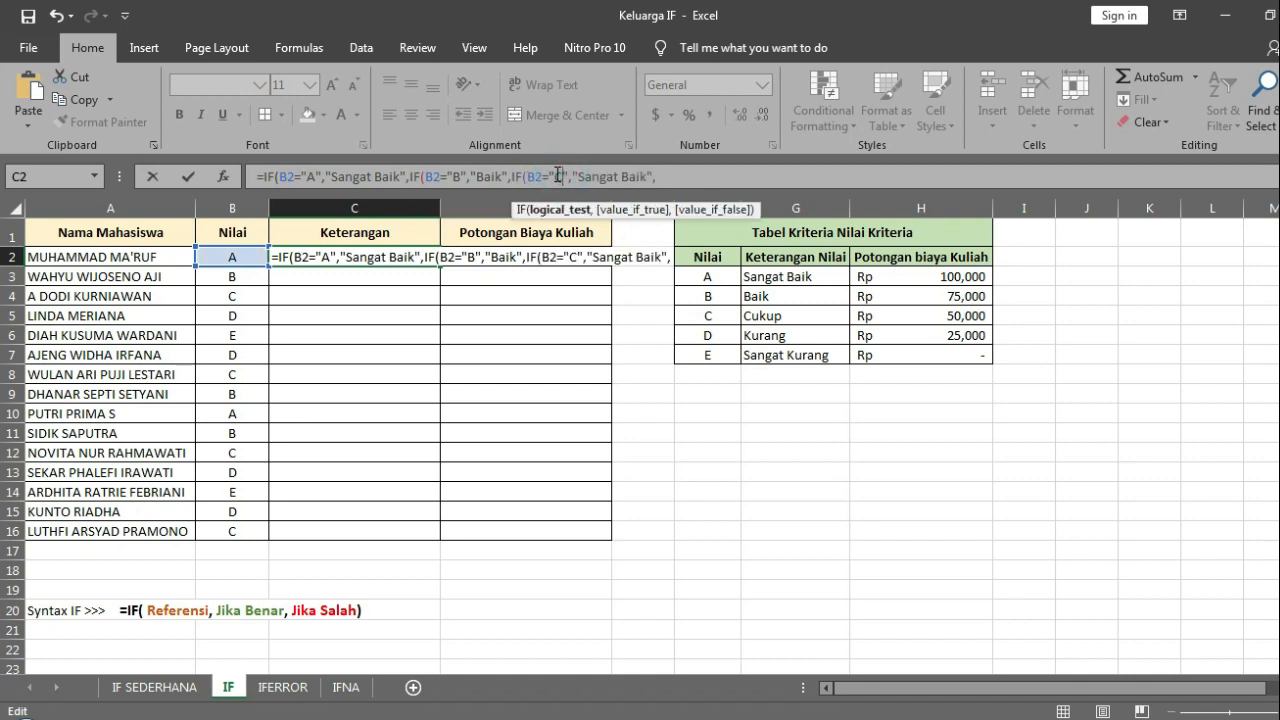
left_click_drag(647, 177, 580, 178)
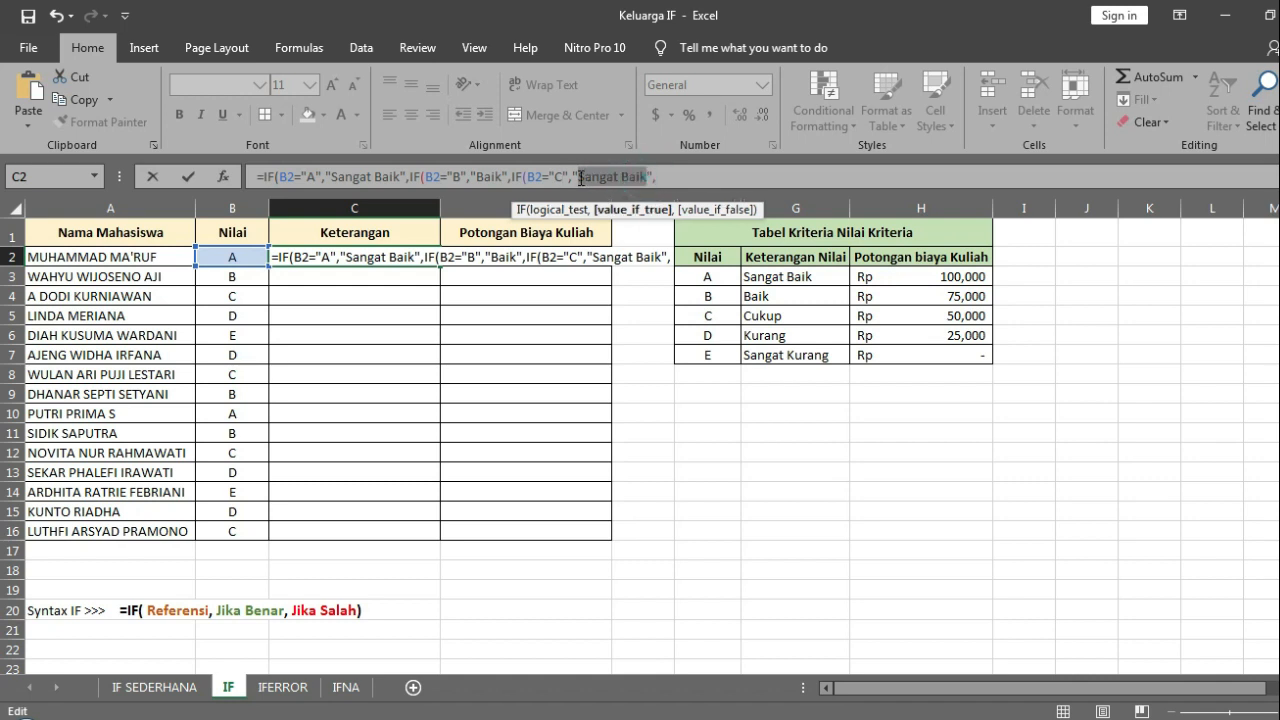
type("Cukup")
Step: Nest a fourth copy of the IF condition in the C2 formula, returning "Kurang" when B2 equals "D"
left_click(653, 176)
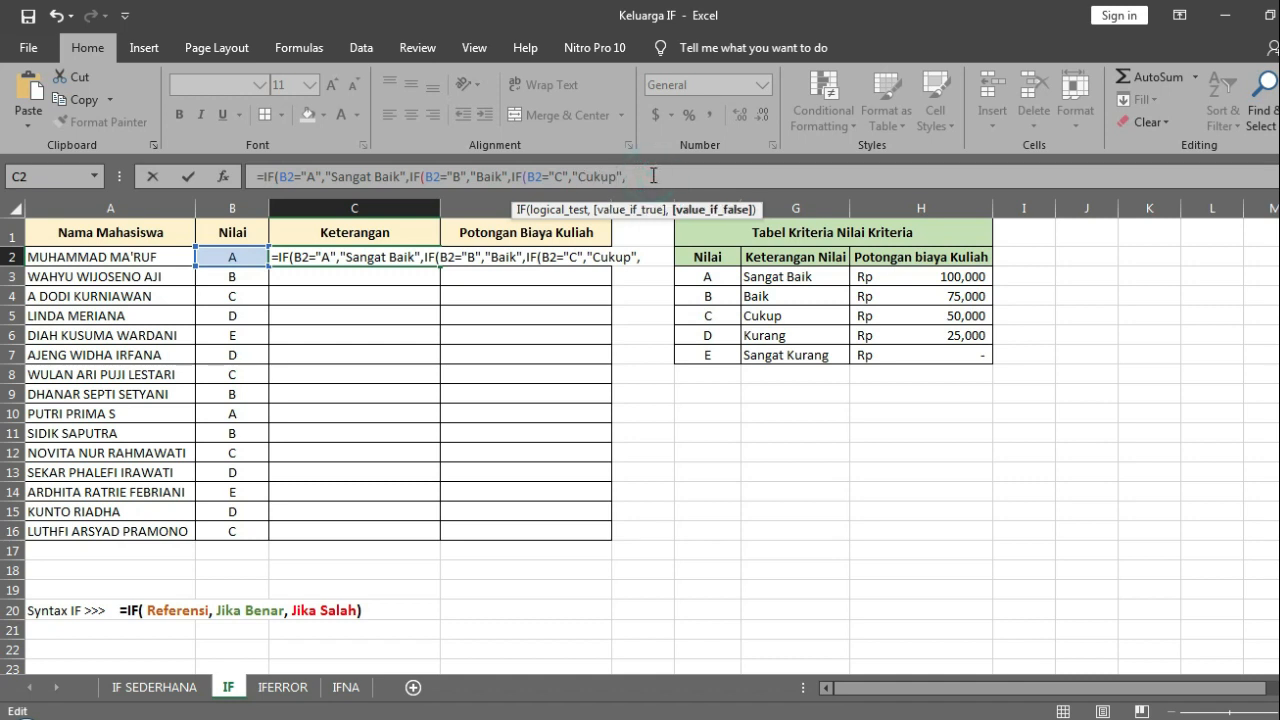
key("ctrl+v")
left_click(675, 176)
key("BackSpace")
type("d")
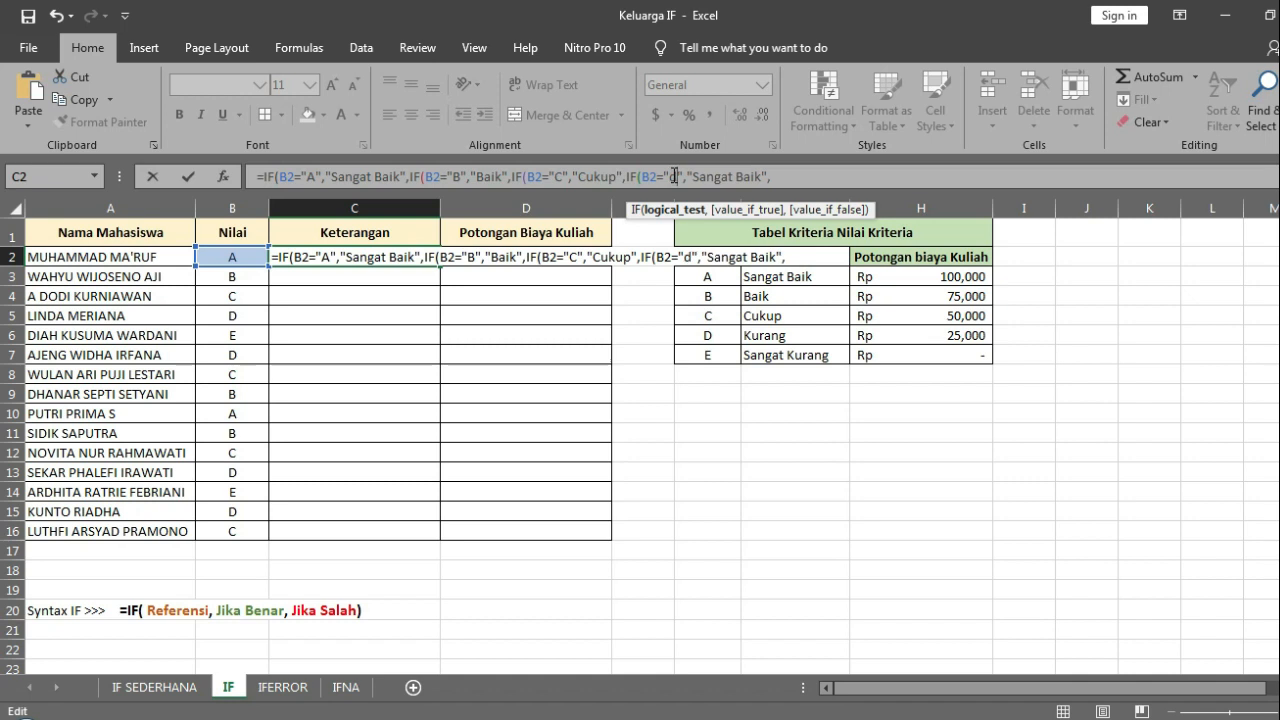
key("BackSpace")
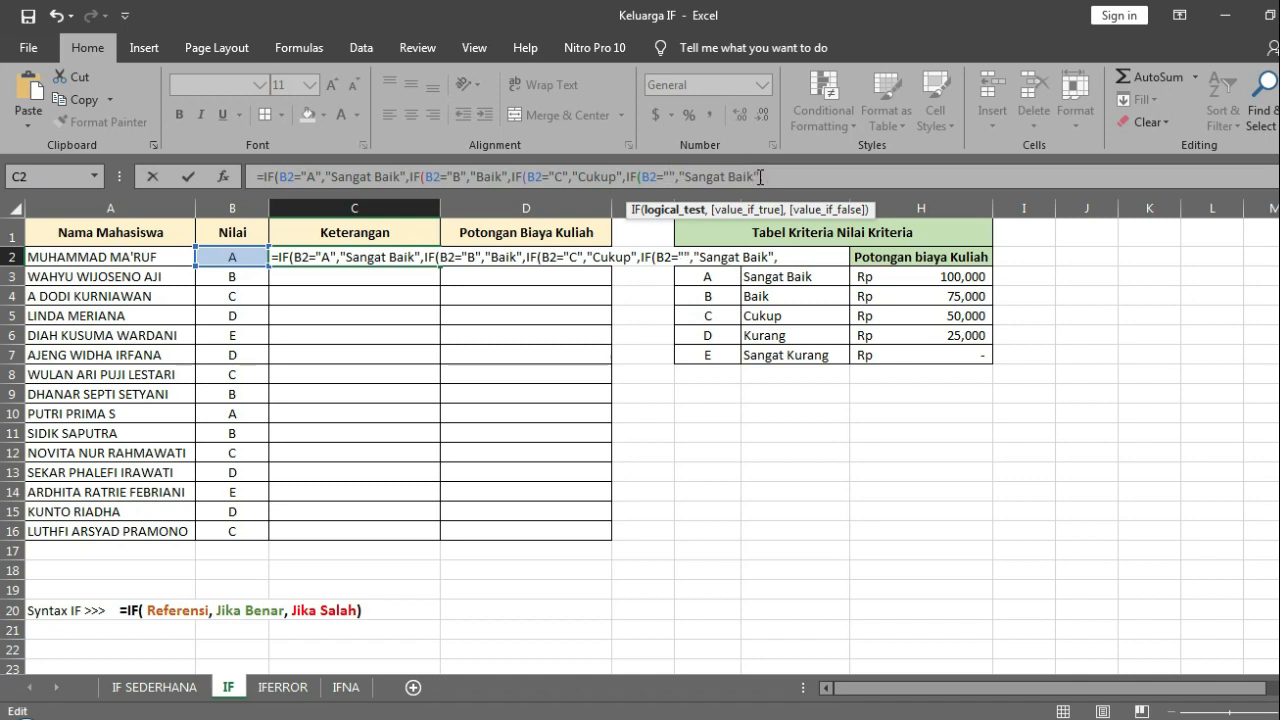
type("D")
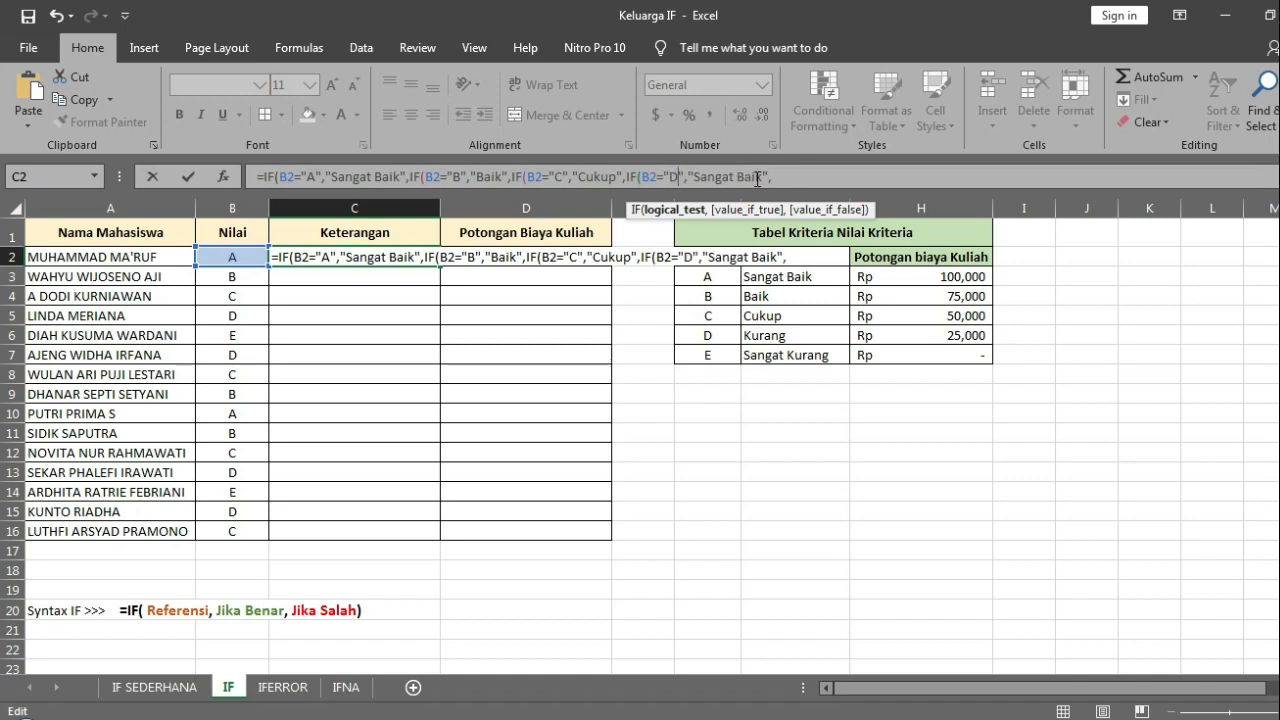
left_click_drag(764, 177, 695, 177)
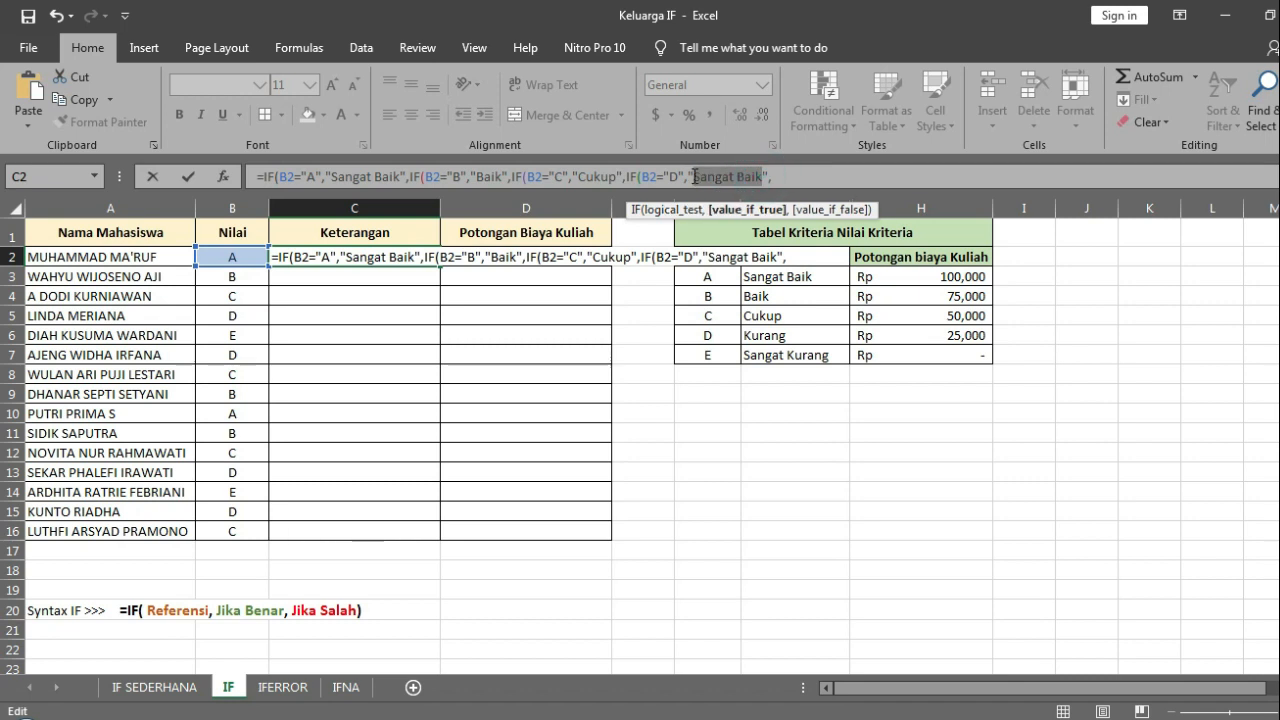
type("Kura")
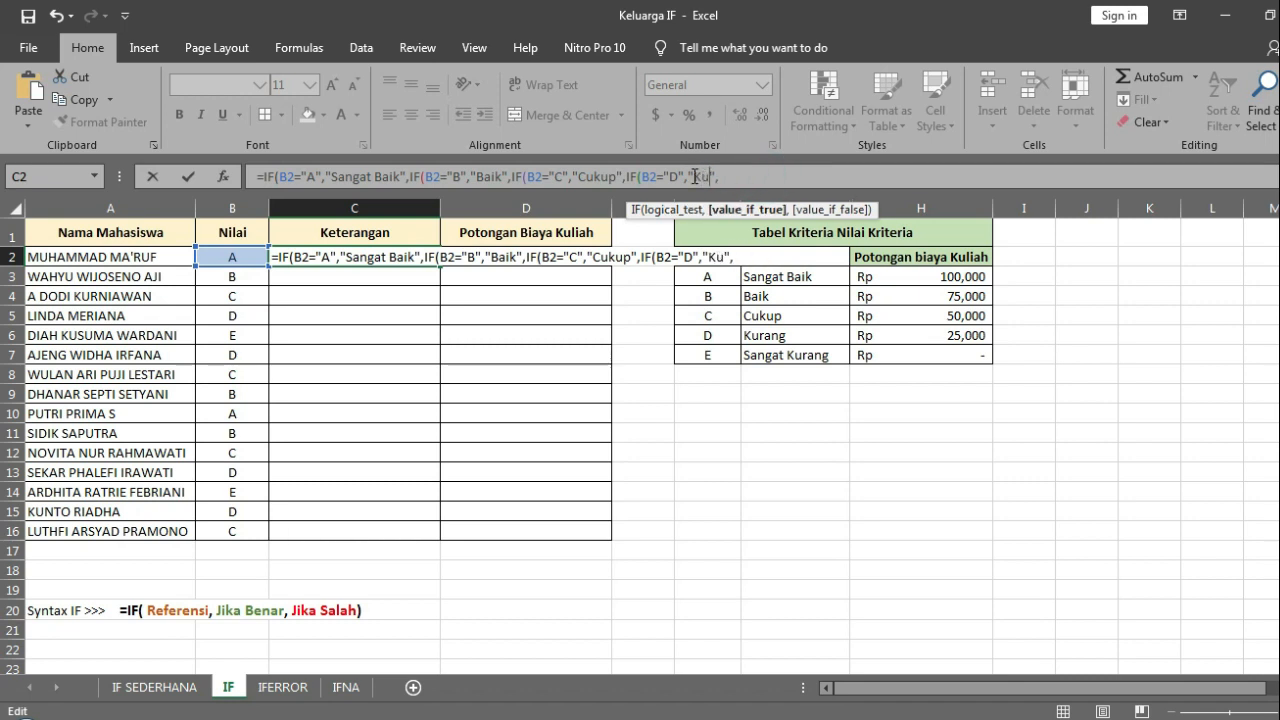
type("ng")
Step: Nest a fifth IF condition in the C2 formula, returning "Sangat Kurang" when B2 equals "e", with empty text "" as the fallback
type("IF(B2=\"A\",\"Sangat Baik\",")
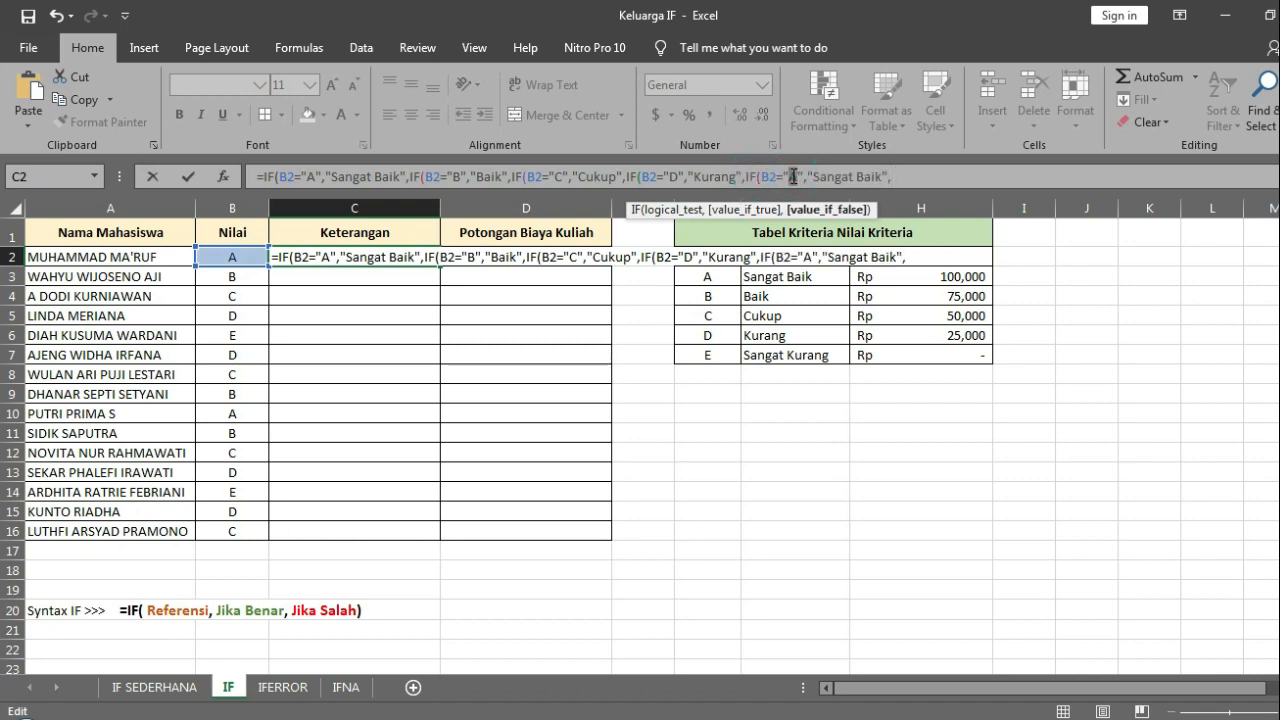
double_click(793, 176)
type("e")
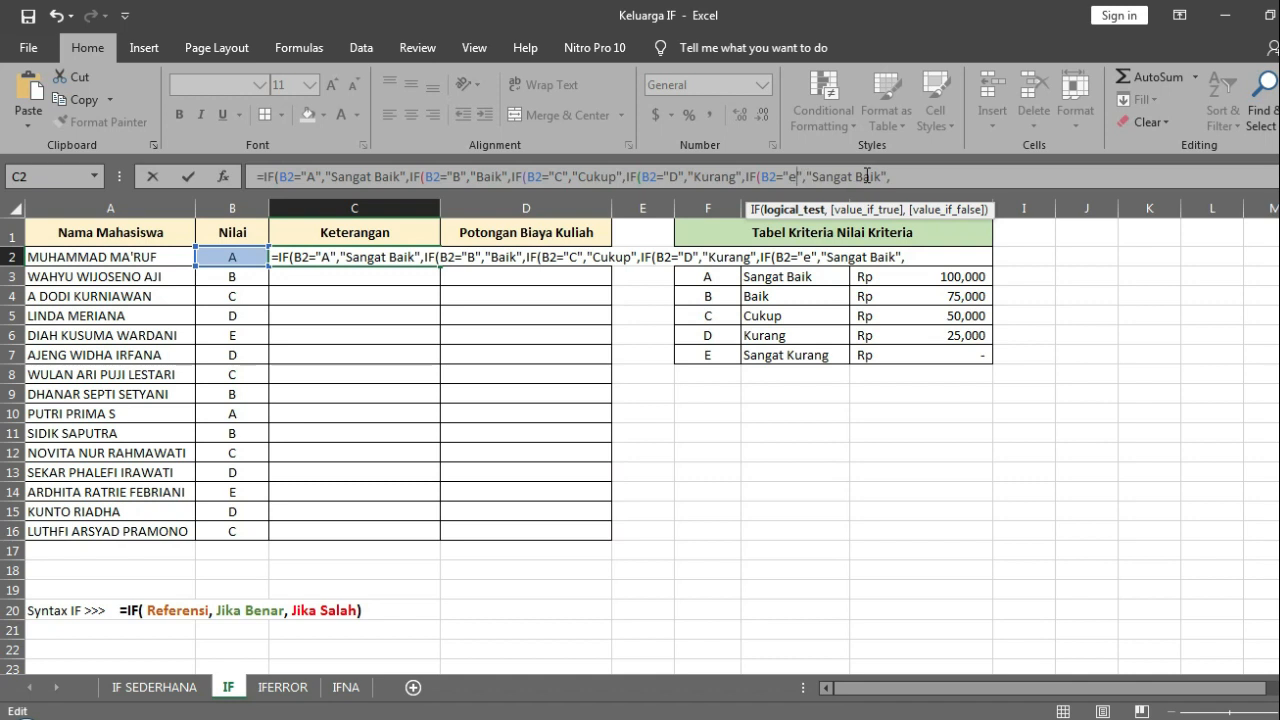
left_click_drag(879, 176, 857, 176)
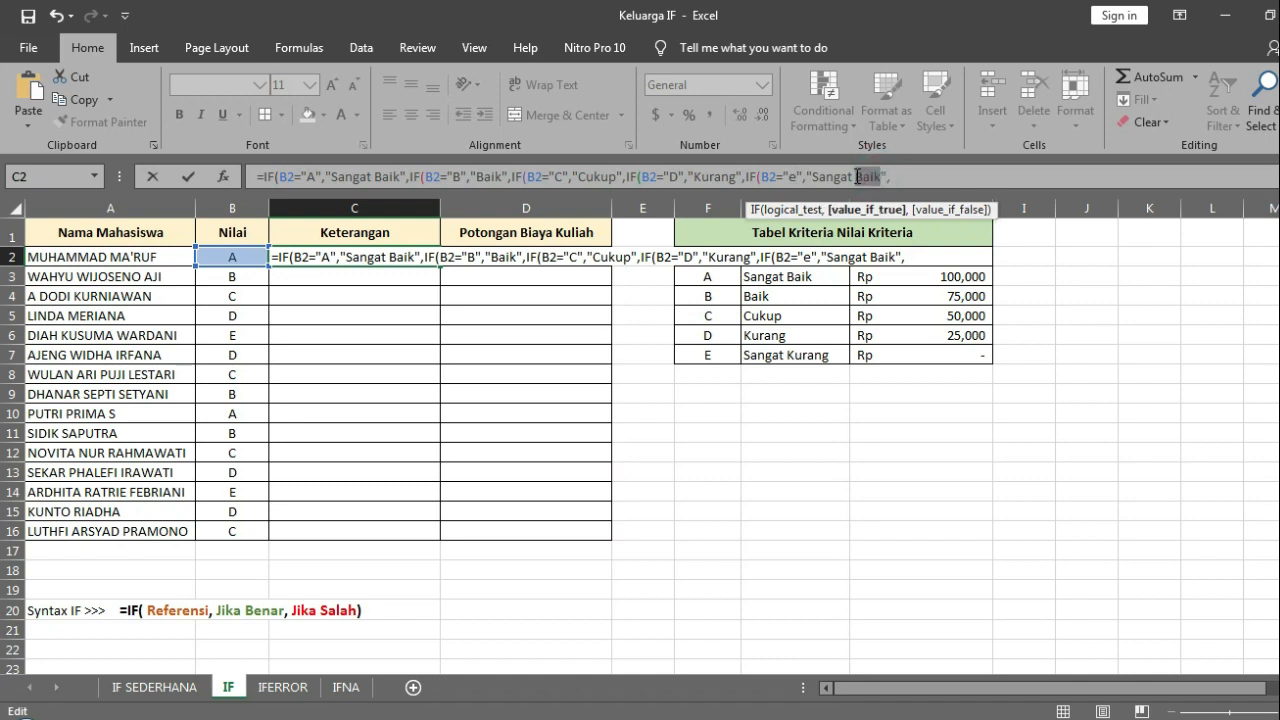
type("Kurang")
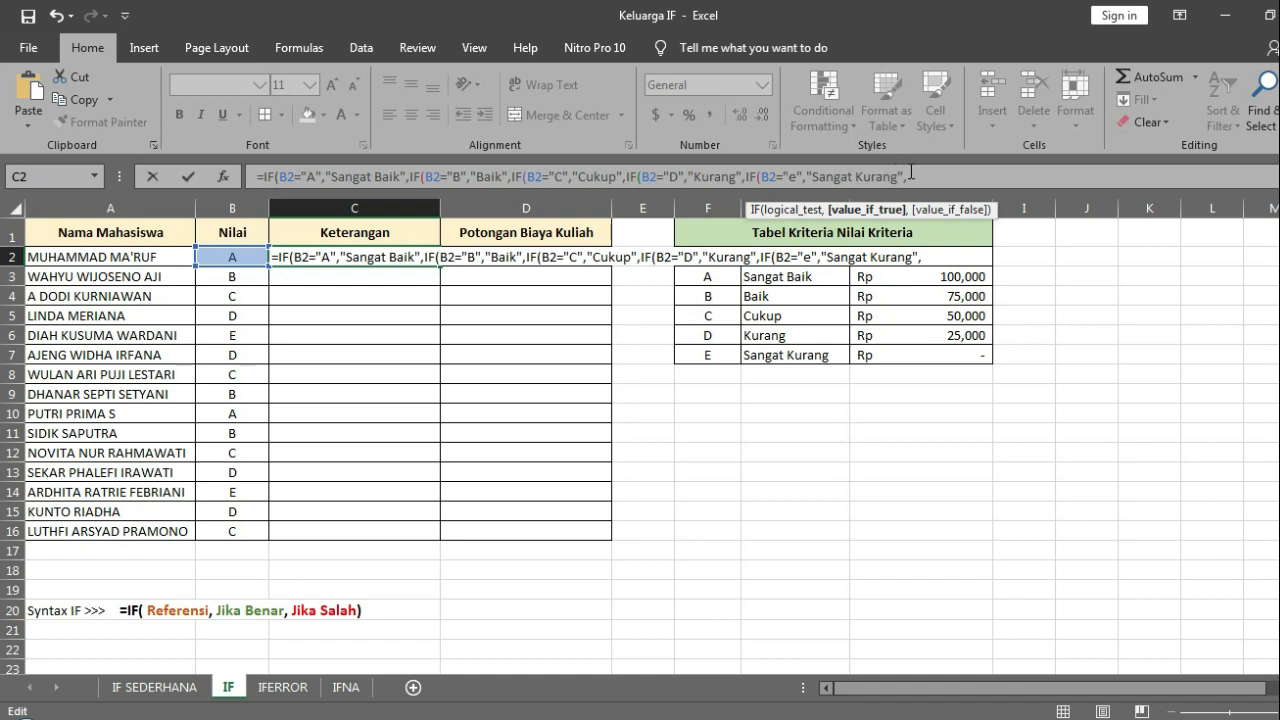
left_click(929, 172)
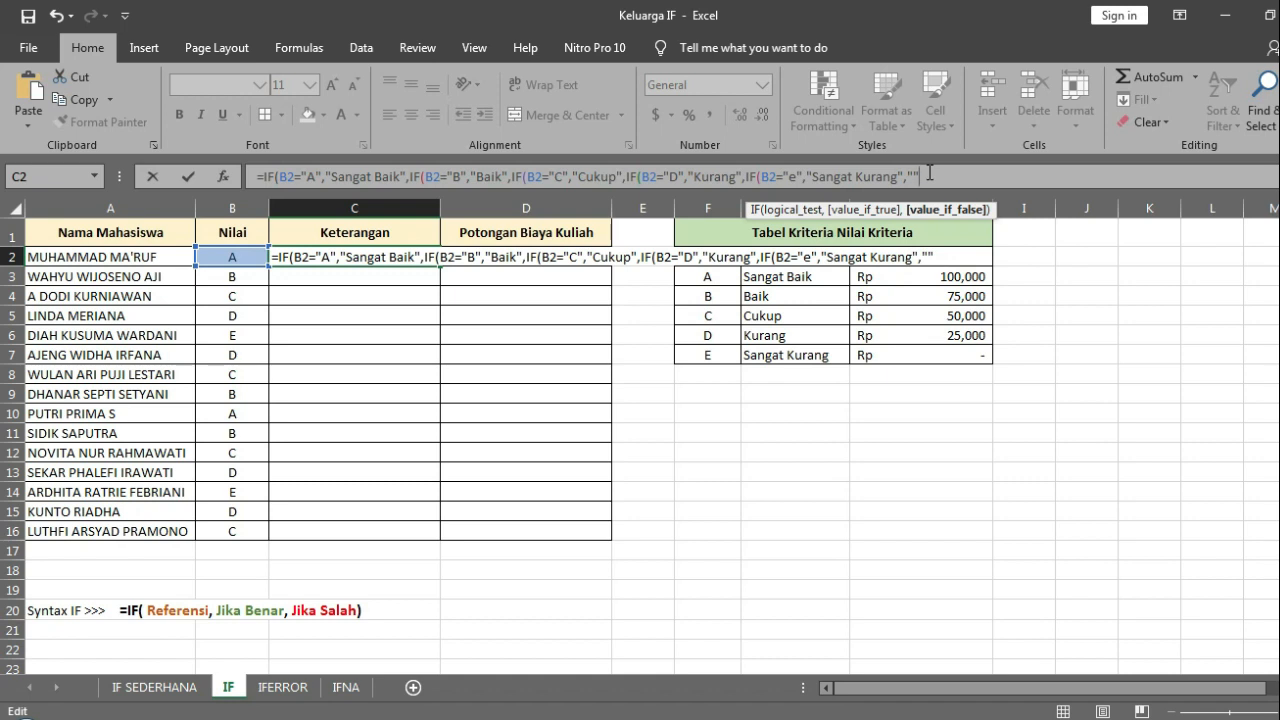
Step: Close the nested C2 formula with five parentheses and correct the last grade test to uppercase "E"
type(")))))")
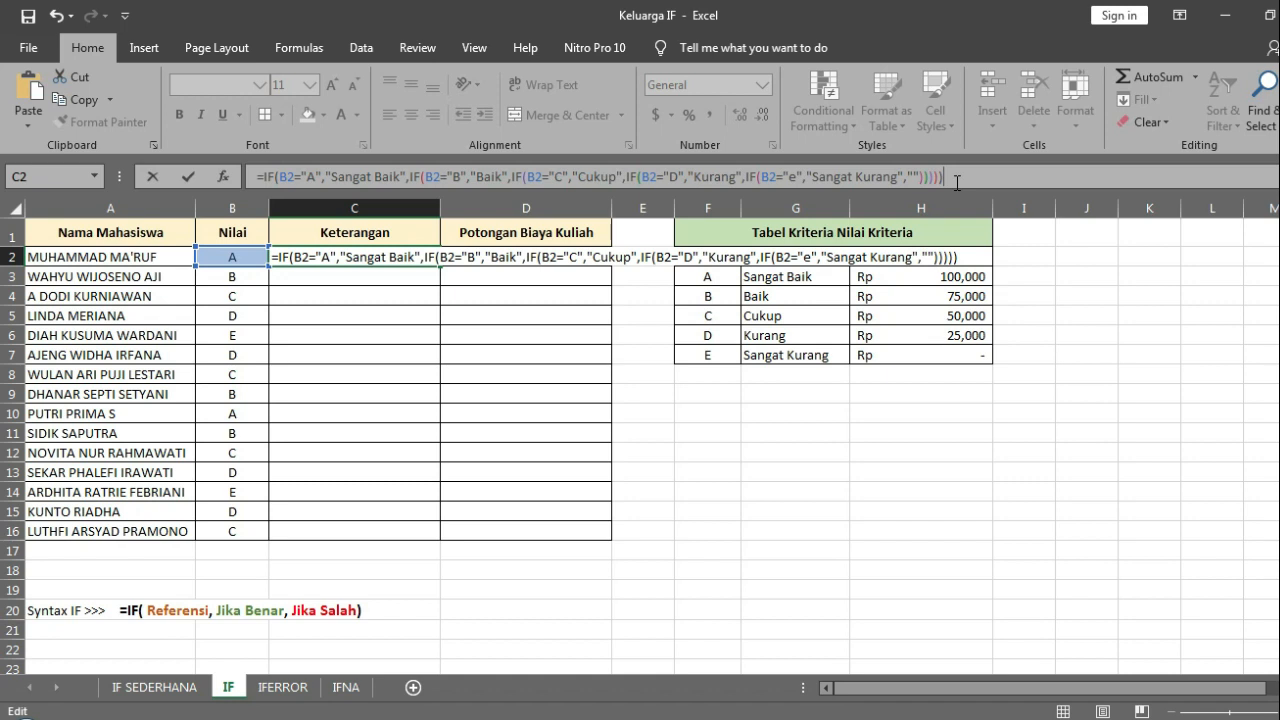
left_click(791, 176)
type("E")
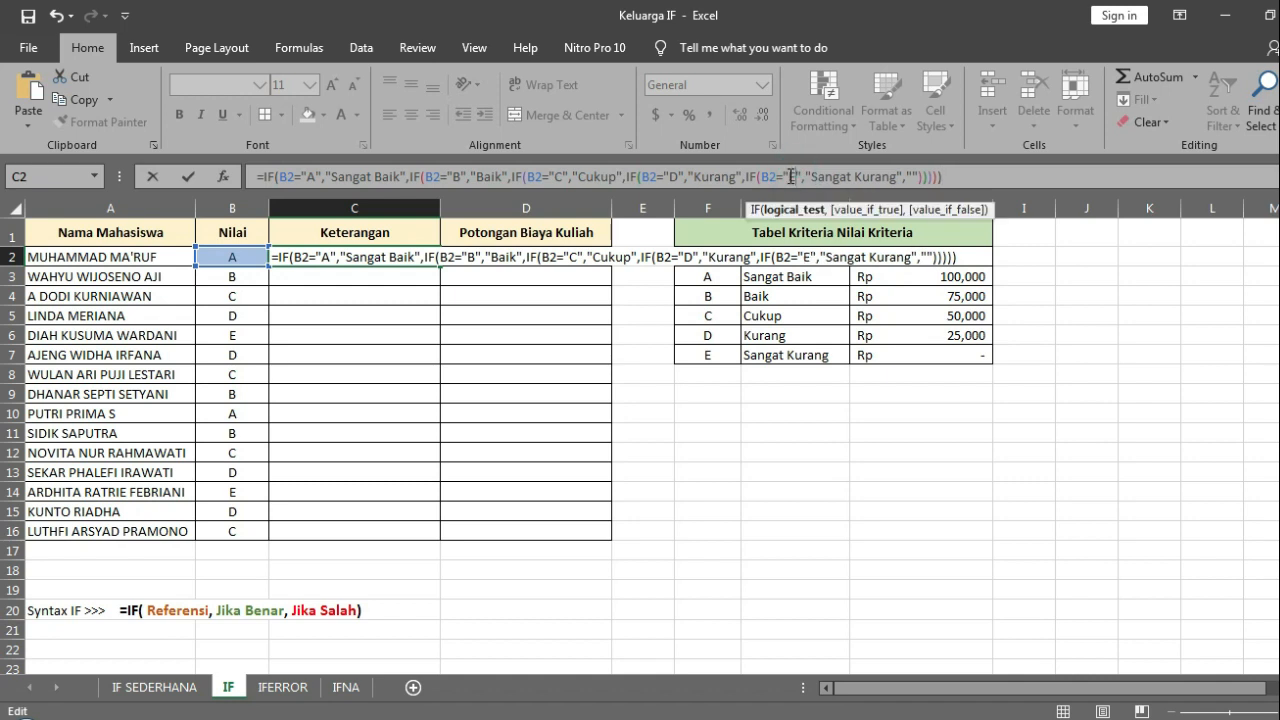
left_click(974, 180)
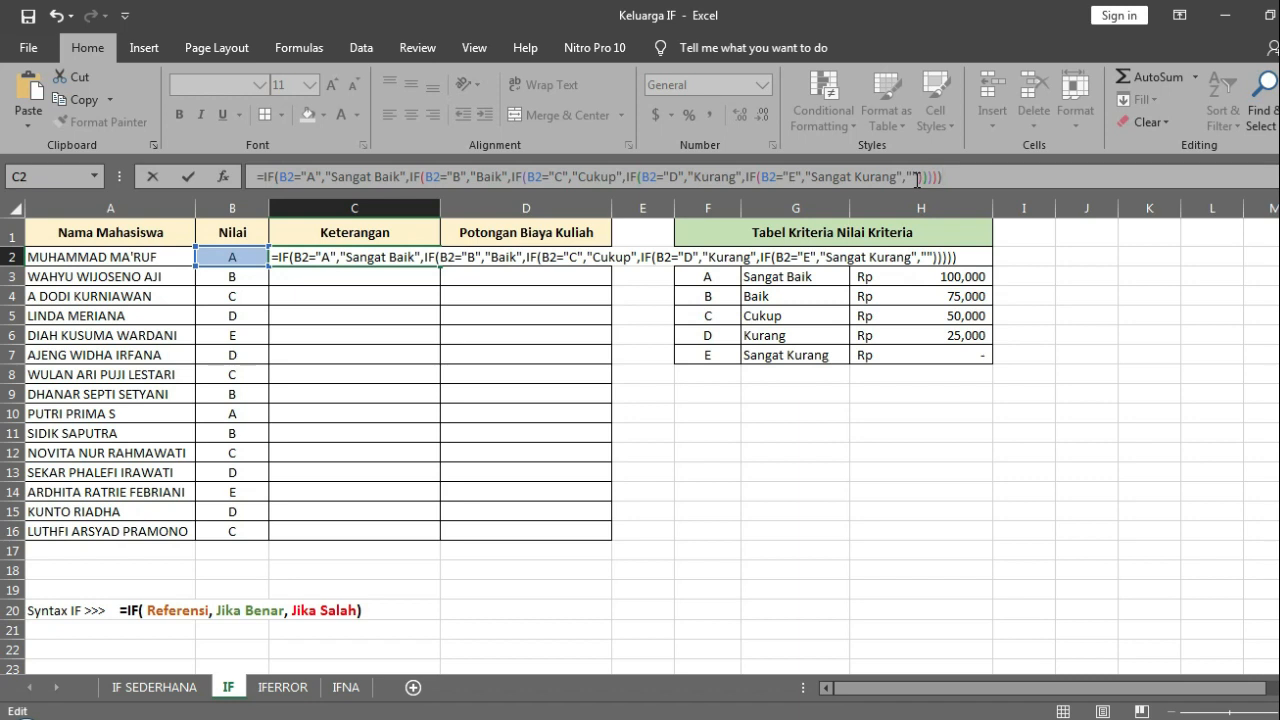
Step: Enter the C2 formula and fill it down the Keterangan column through row 16
key("Return")
key("Up")
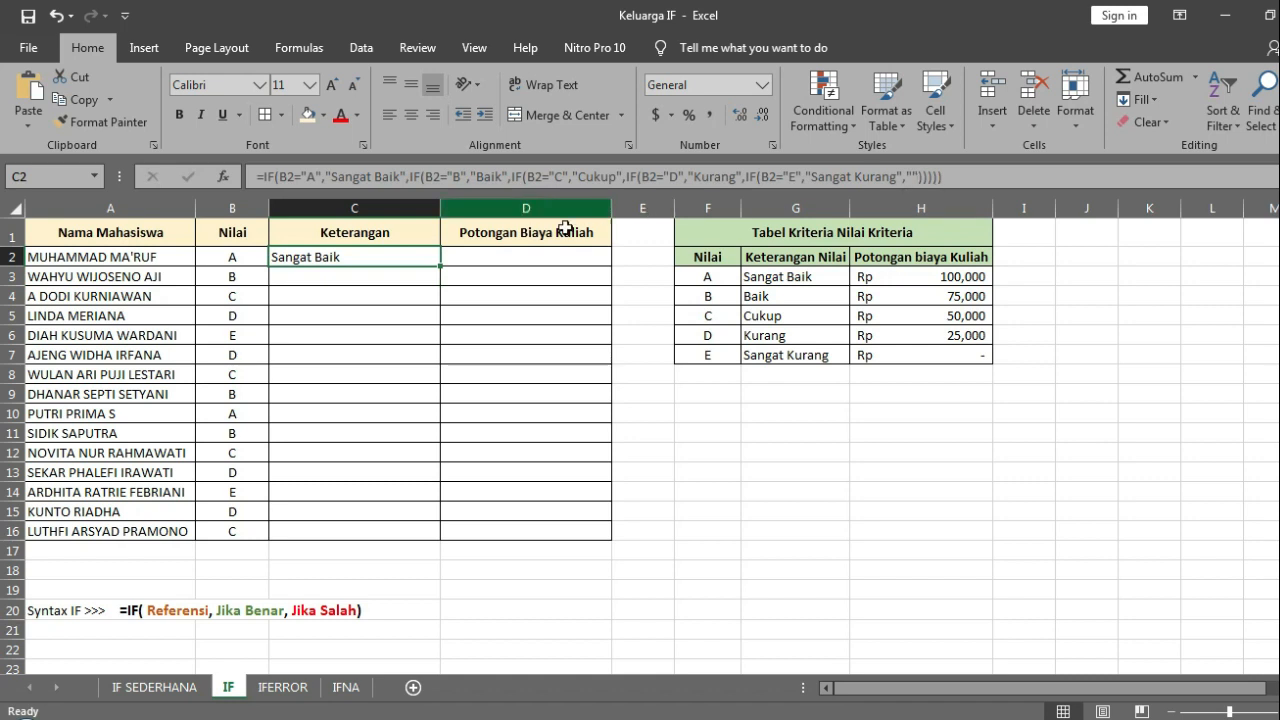
left_click_drag(440, 265, 441, 265)
double_click(440, 265)
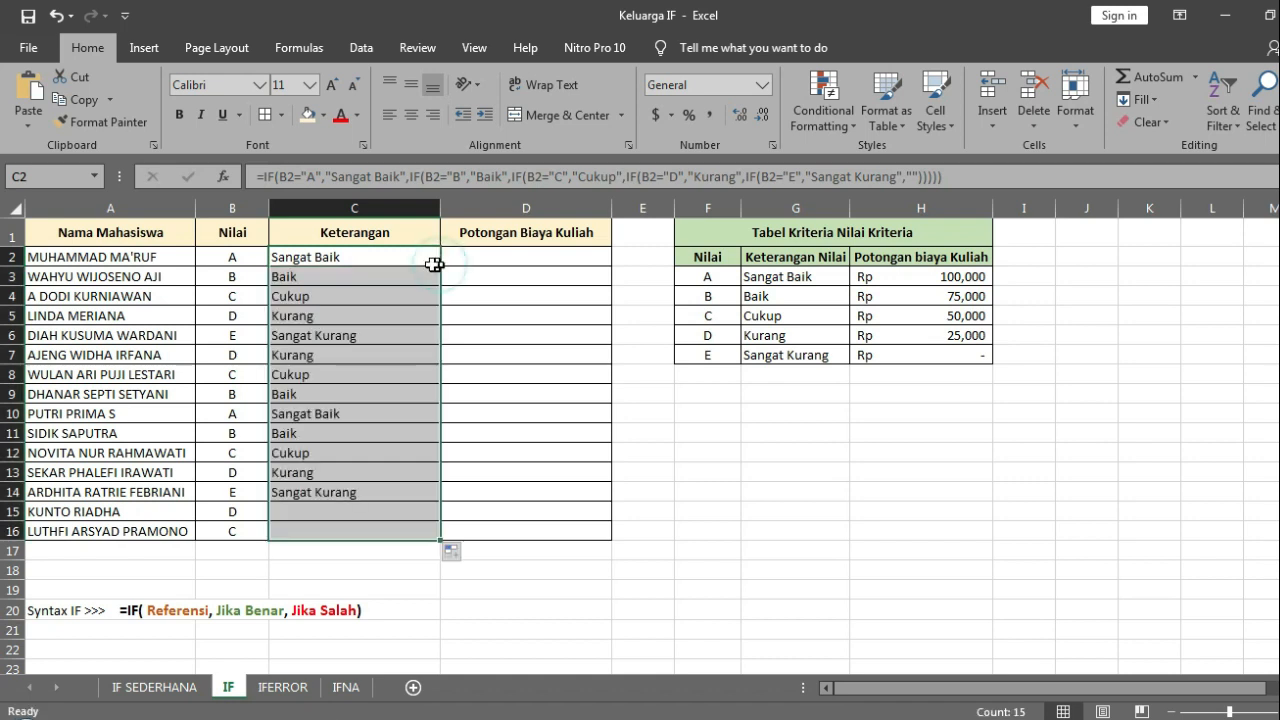
Step: Compare the Keterangan descriptions with the Nilai grades row by row, from row 3 down to row 12
left_click(383, 274)
key("Left")
key("Right")
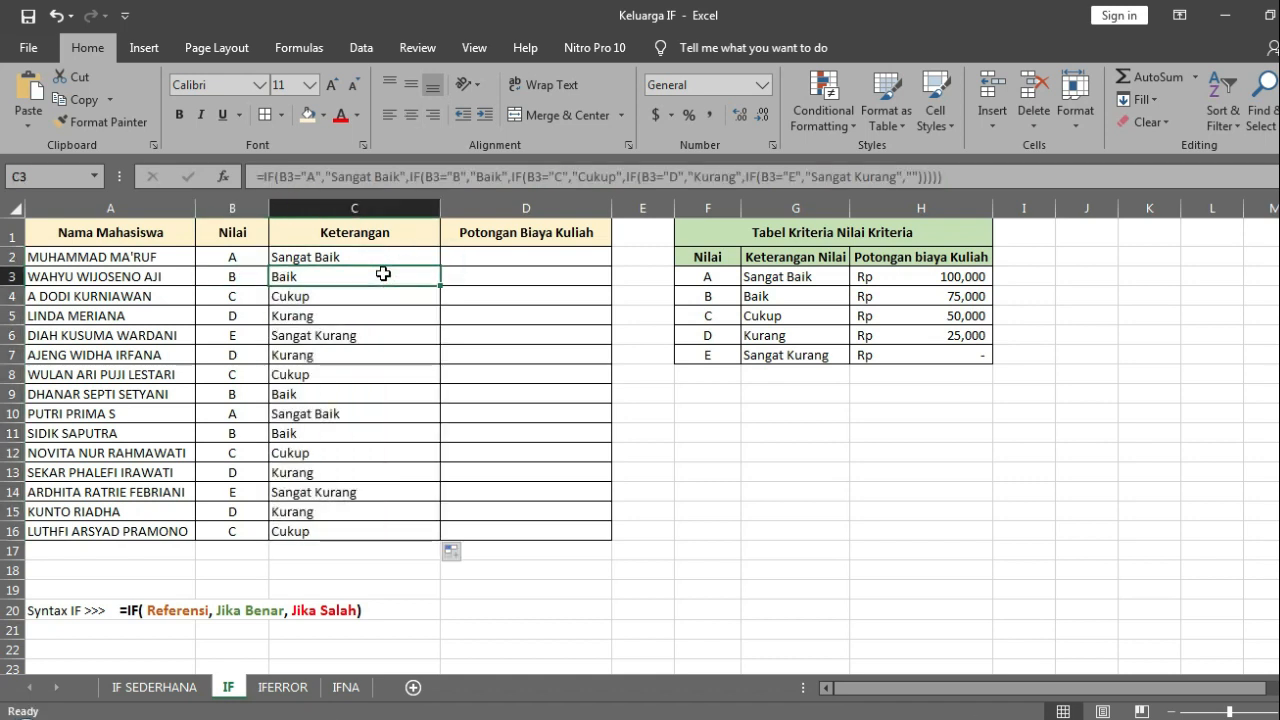
key("Down")
key("Left")
key("Right")
key("Down")
key("Left")
key("Down")
key("Right")
key("Down")
key("Left")
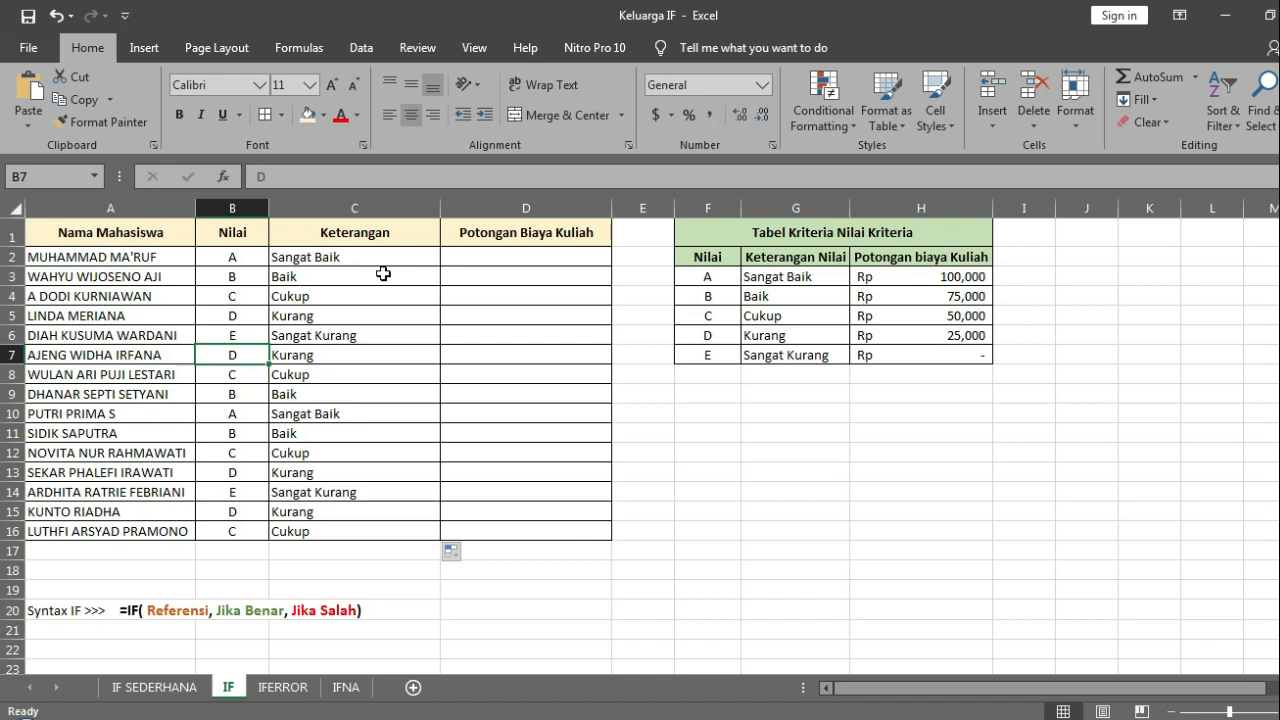
key("Right")
key("Down")
key("Down")
key("Down")
key("Left")
key("Right")
key("Down")
key("Left")
key("Right")
key("Down")
key("Left")
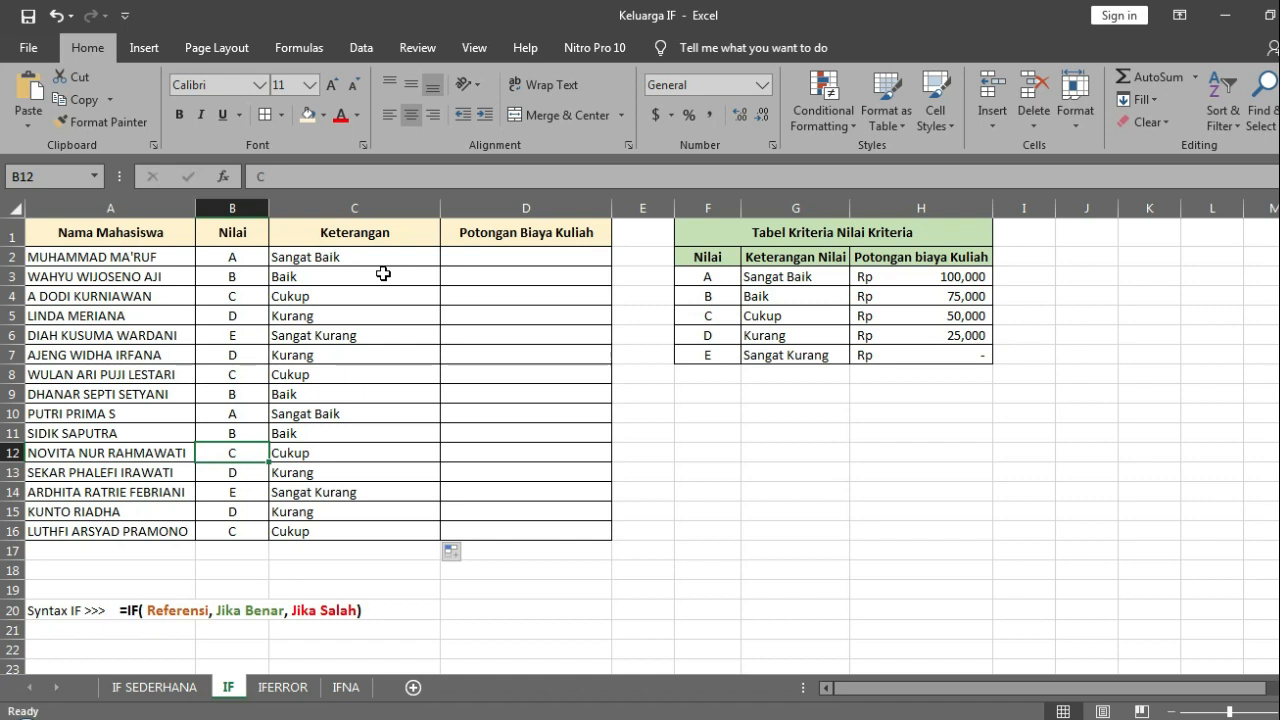
Step: Examine the empty Potongan Biaya Kuliah column and how the criteria table pairs each grade with a description and tuition deduction
left_click(470, 255)
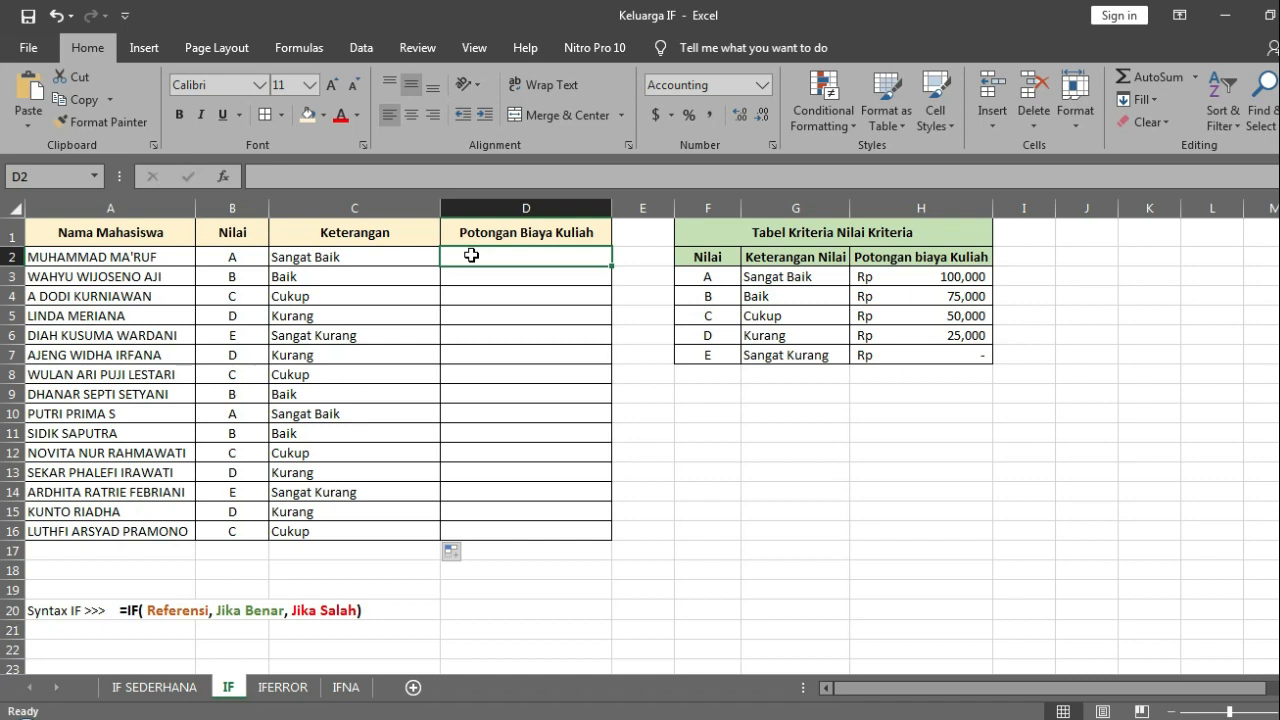
key("Left")
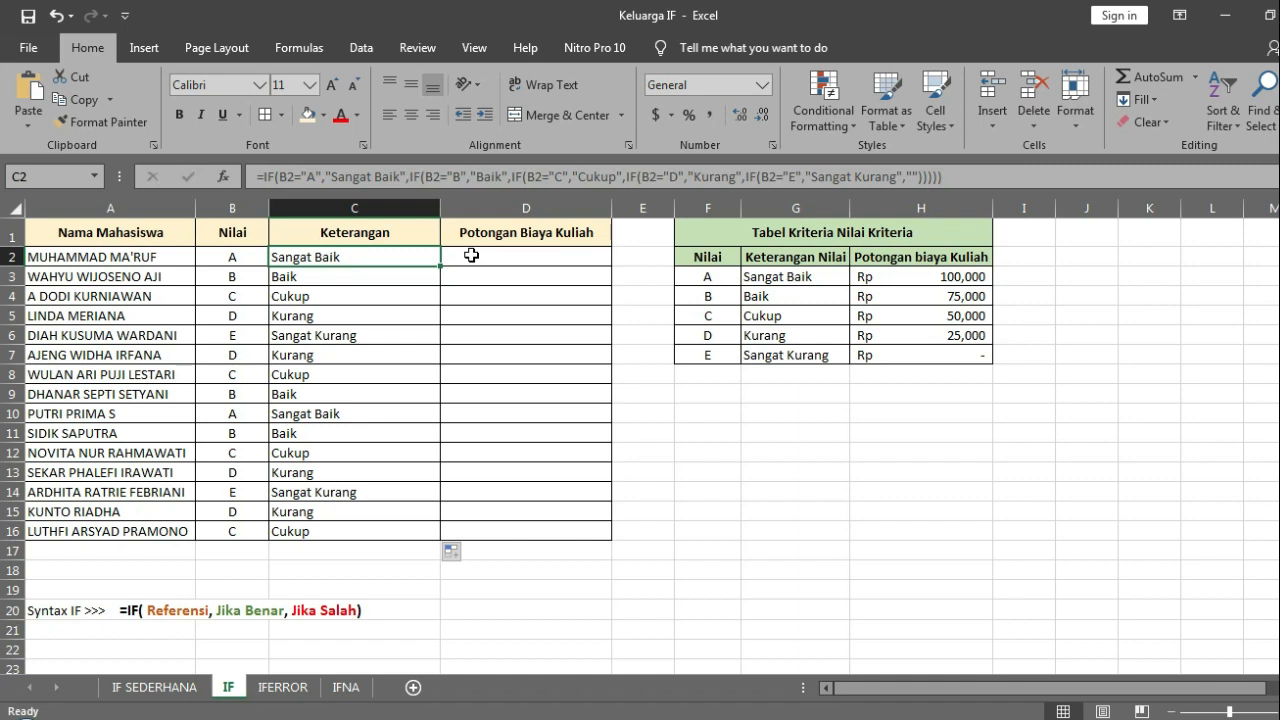
left_click(471, 256)
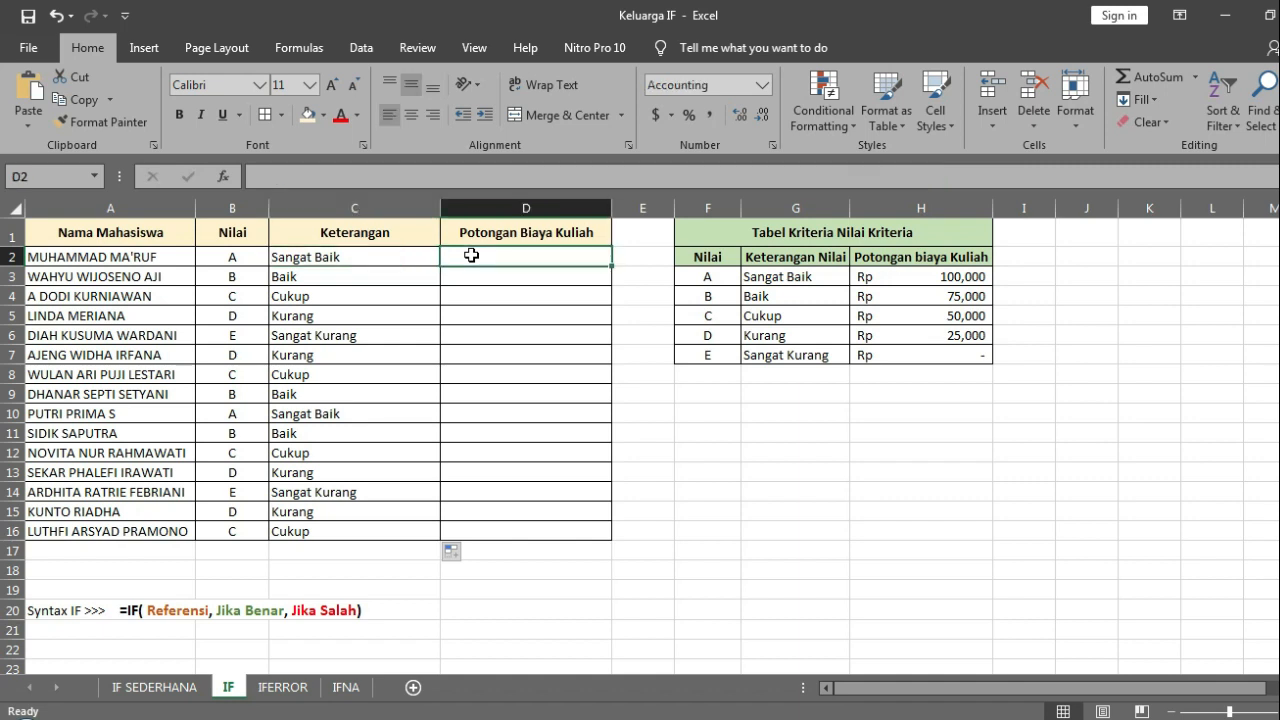
key("Right")
key("Right")
key("Right")
key("Right")
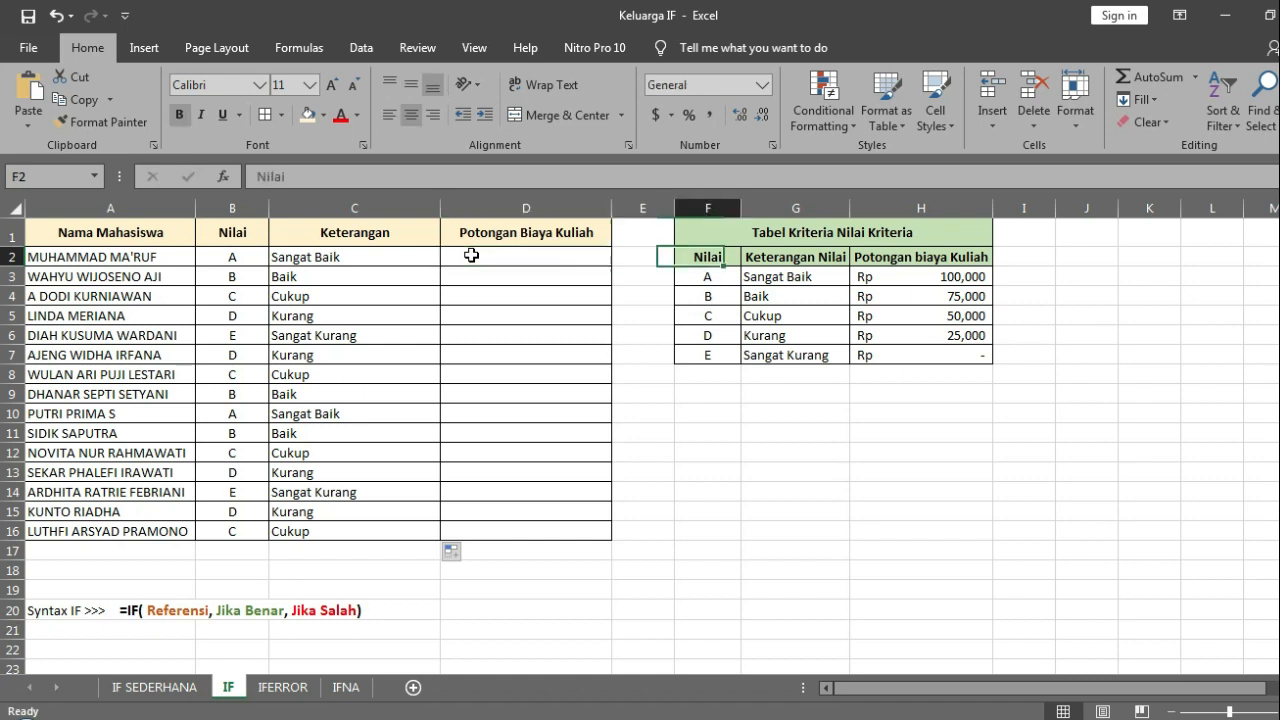
key("Left")
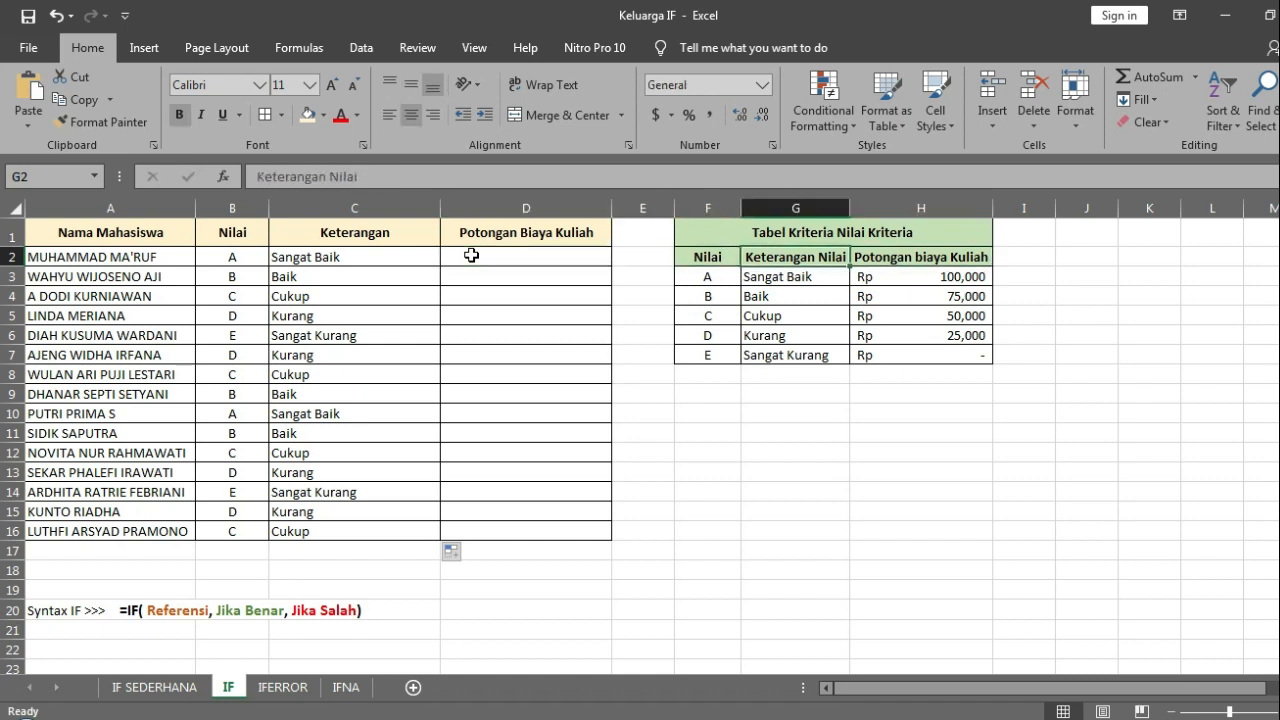
key("Left")
key("Down")
key("Right")
key("Right")
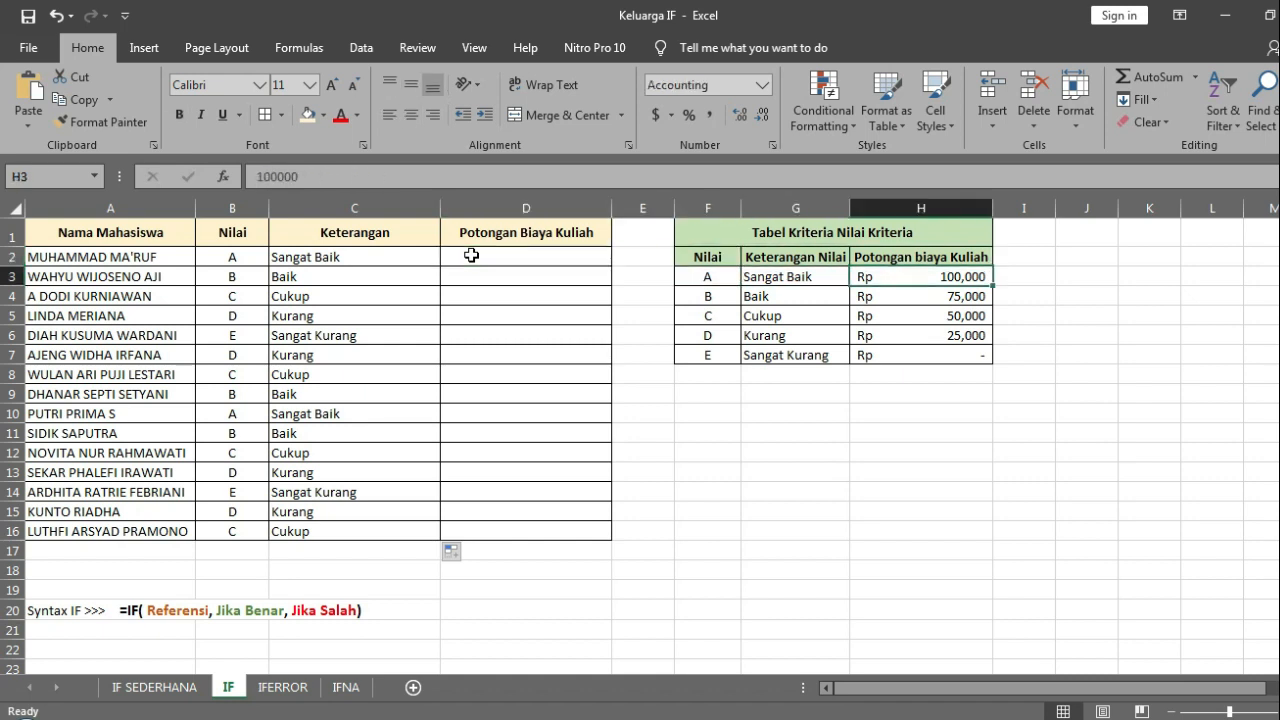
key("Down")
key("Left")
key("Left")
key("Right")
key("Right")
key("Right")
key("Left")
key("Left")
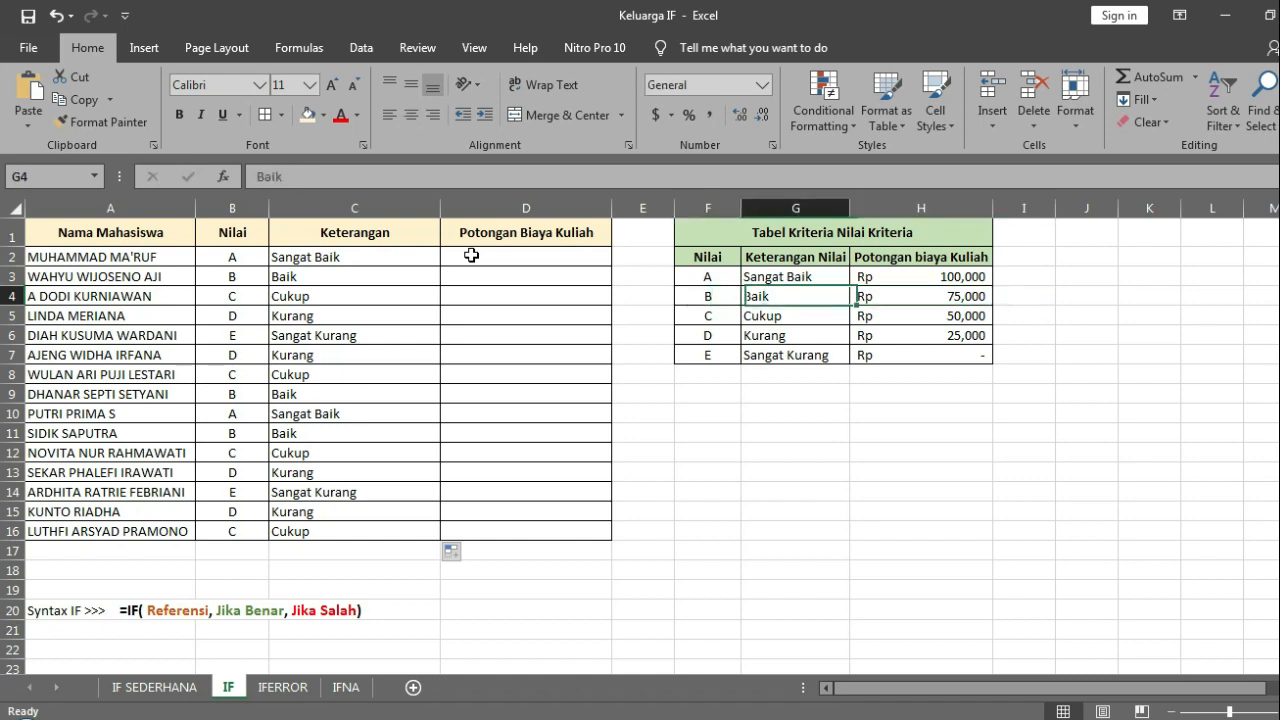
key("Down")
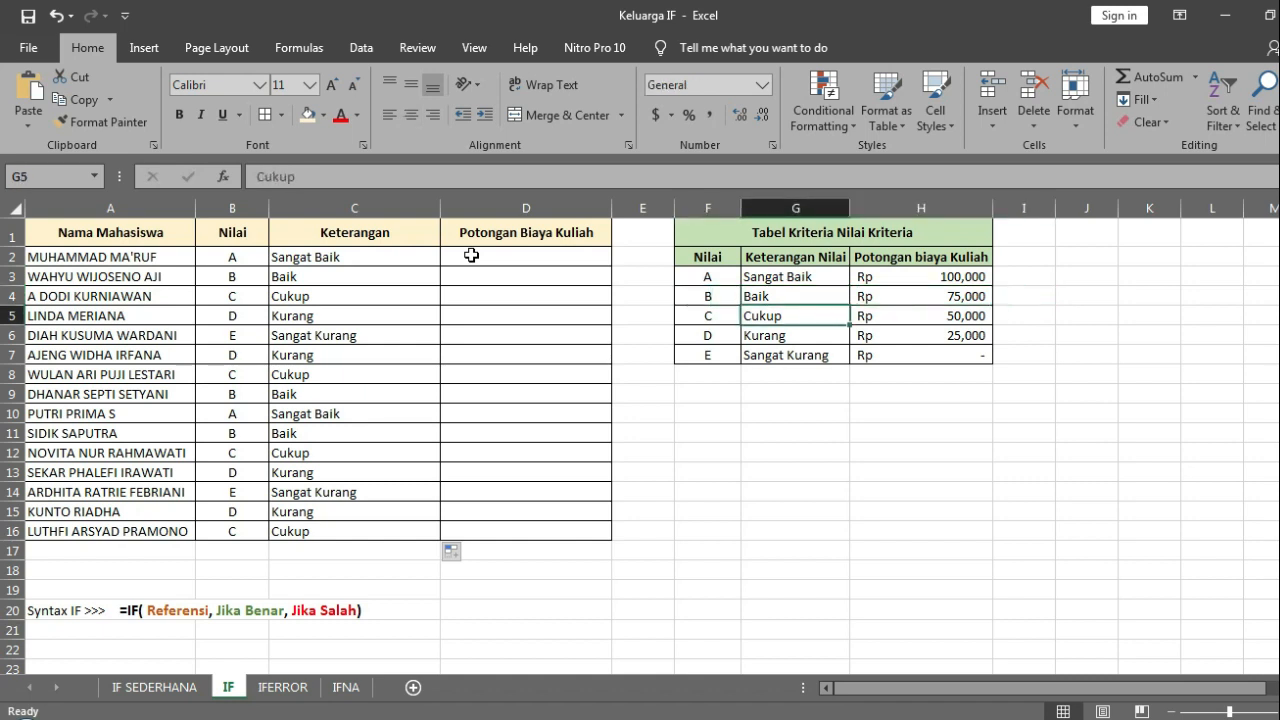
key("Left")
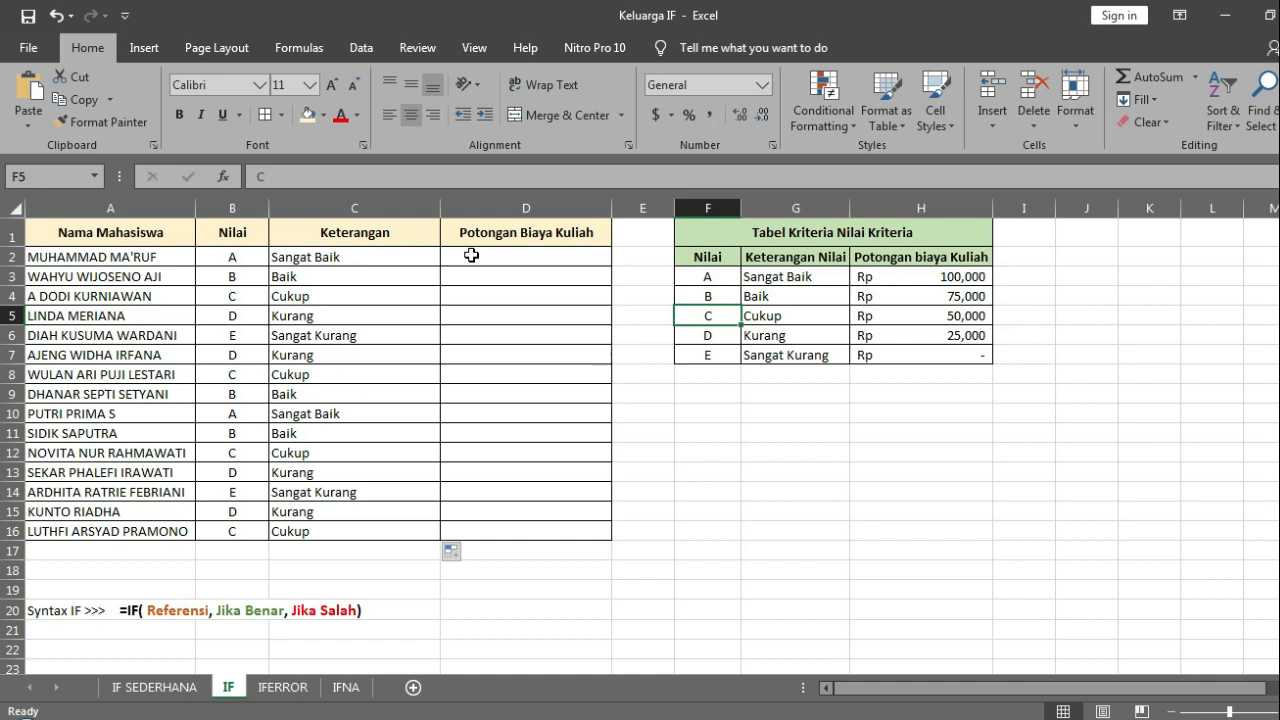
Step: Start an IF formula in D2 that tests whether the grade in B2 is not empty, B2<>""
key("Up")
key("Up")
key("Up")
key("Left")
key("Left")
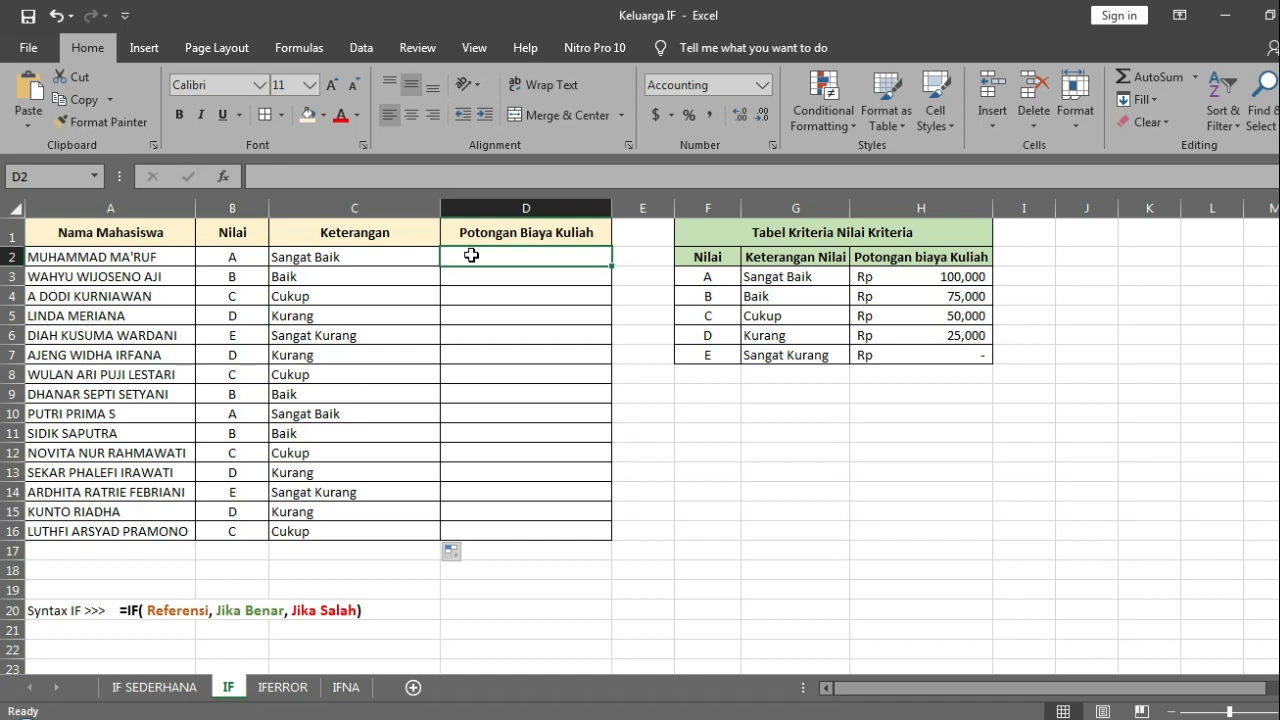
type("=IF")
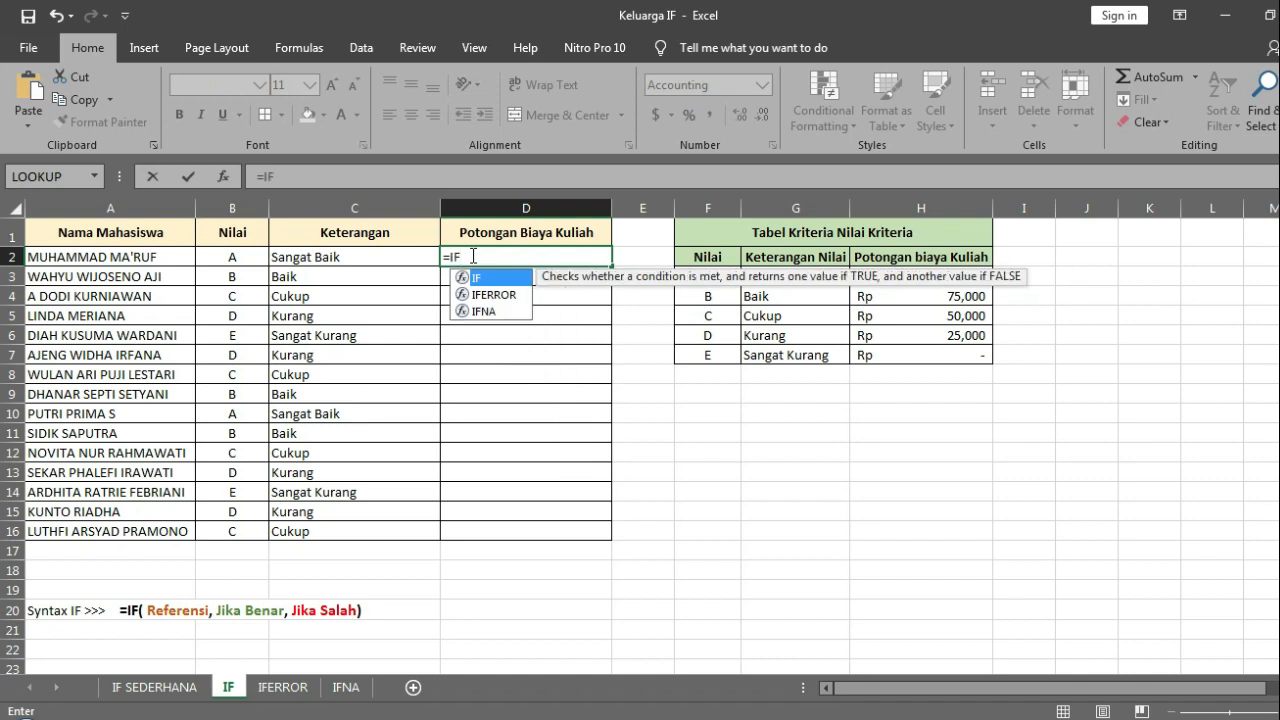
type("(")
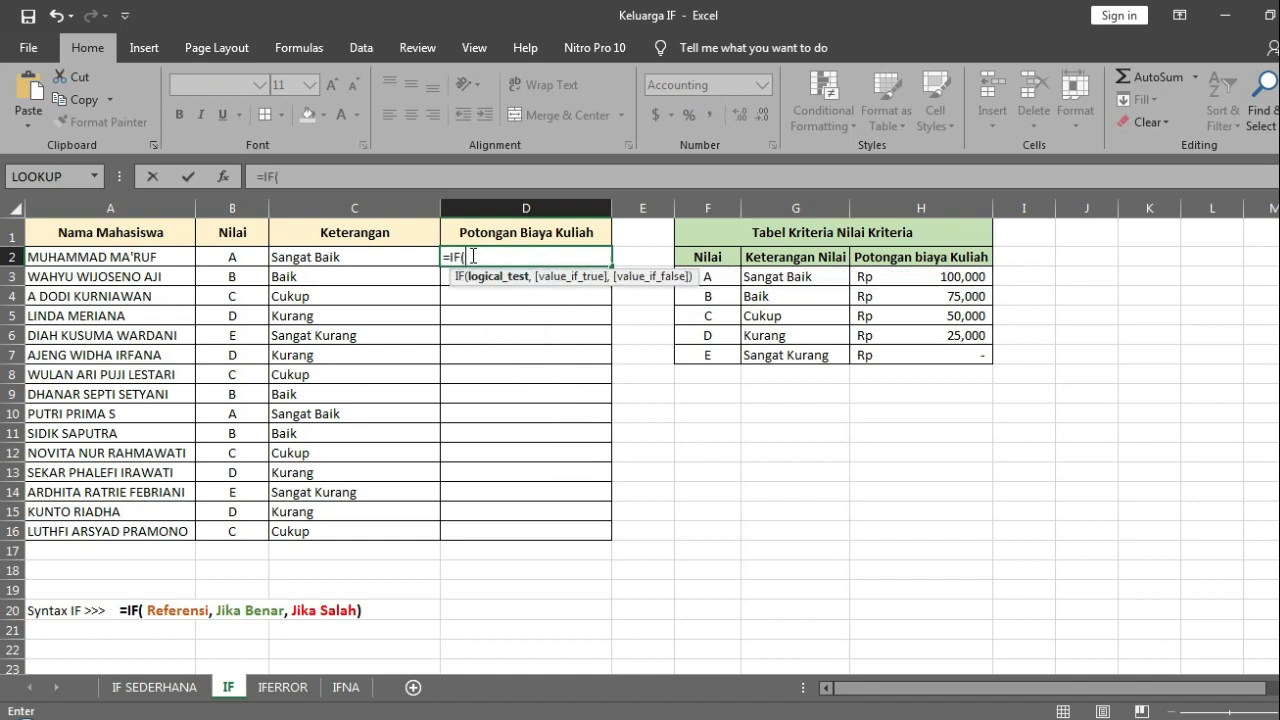
left_click(240, 258)
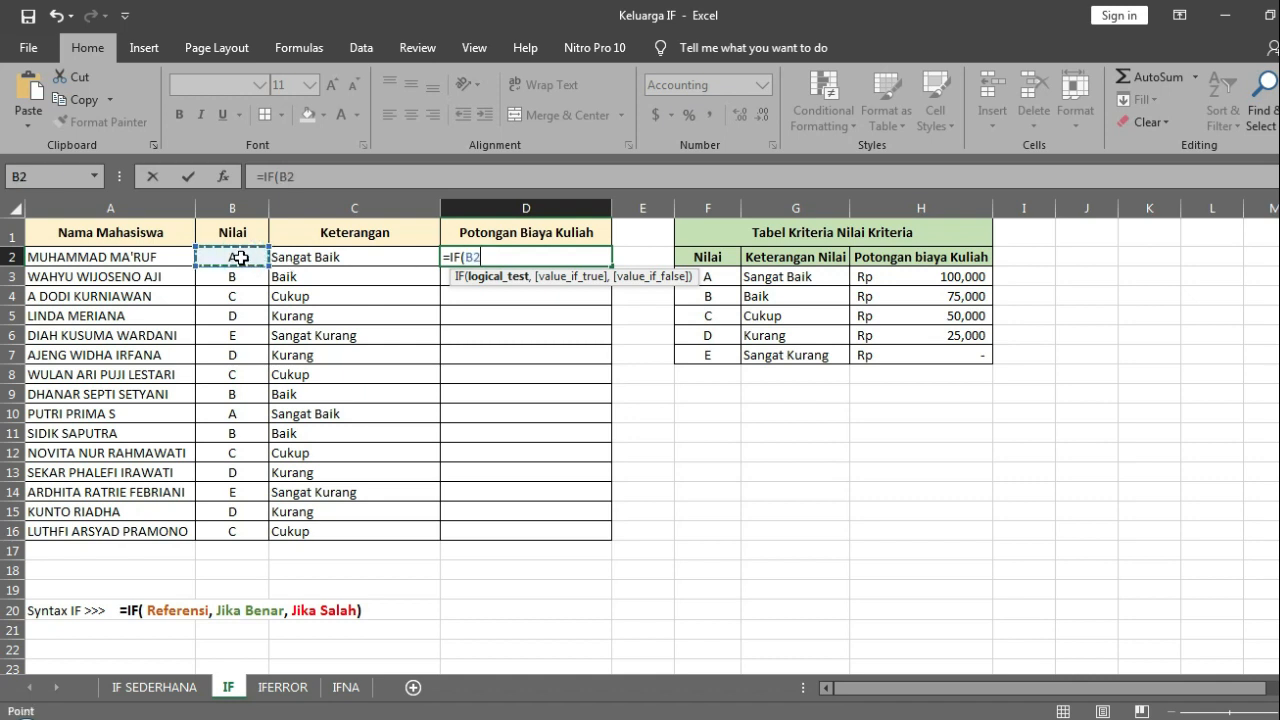
type("<>\"\"")
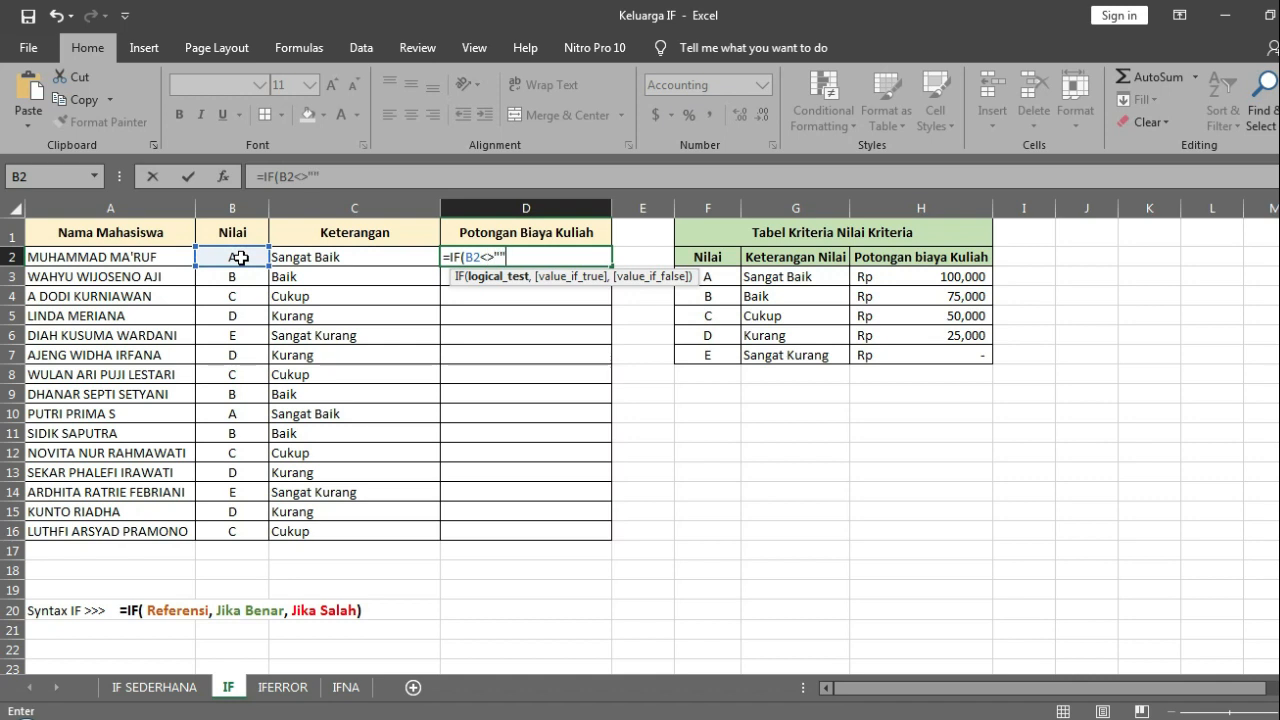
type(",VLOK")
Step: Nest a VLOOKUP as the true argument, looking up B2 in the absolute criteria range $F$3:$H$7
key("BackSpace")
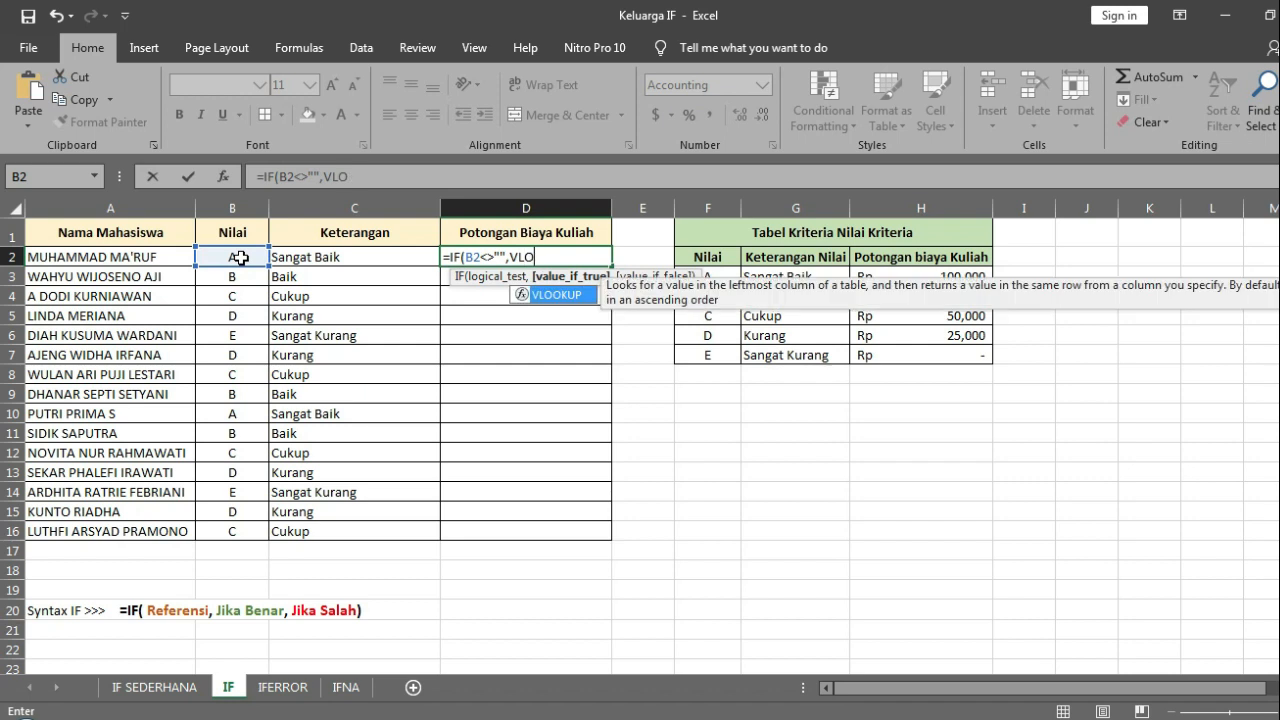
double_click(566, 295)
left_click(244, 256)
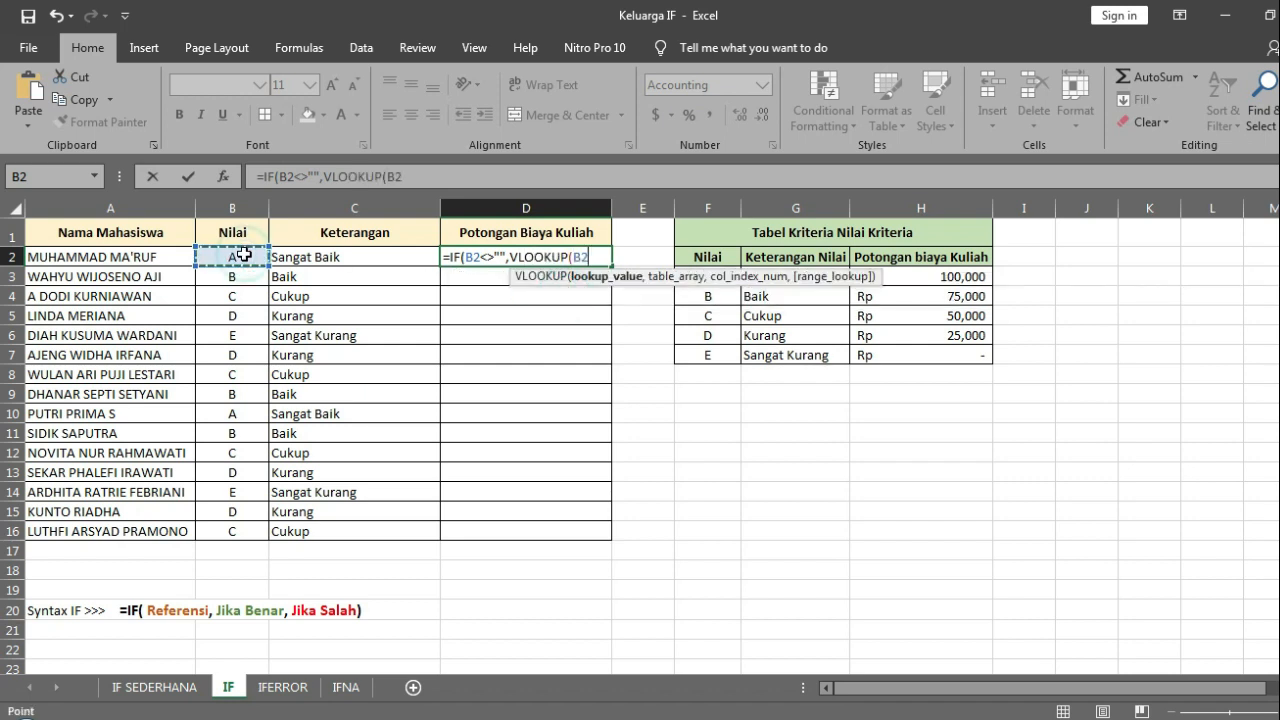
type(",")
left_click_drag(680, 333, 990, 360)
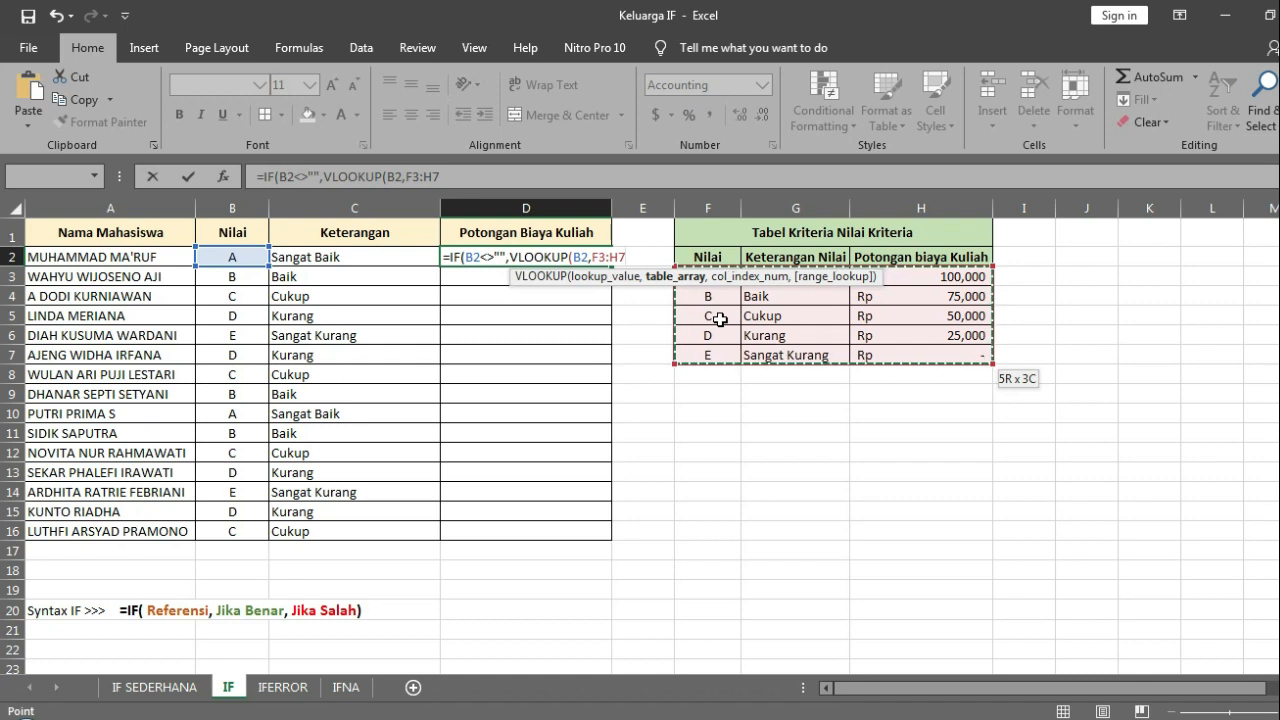
key("F4")
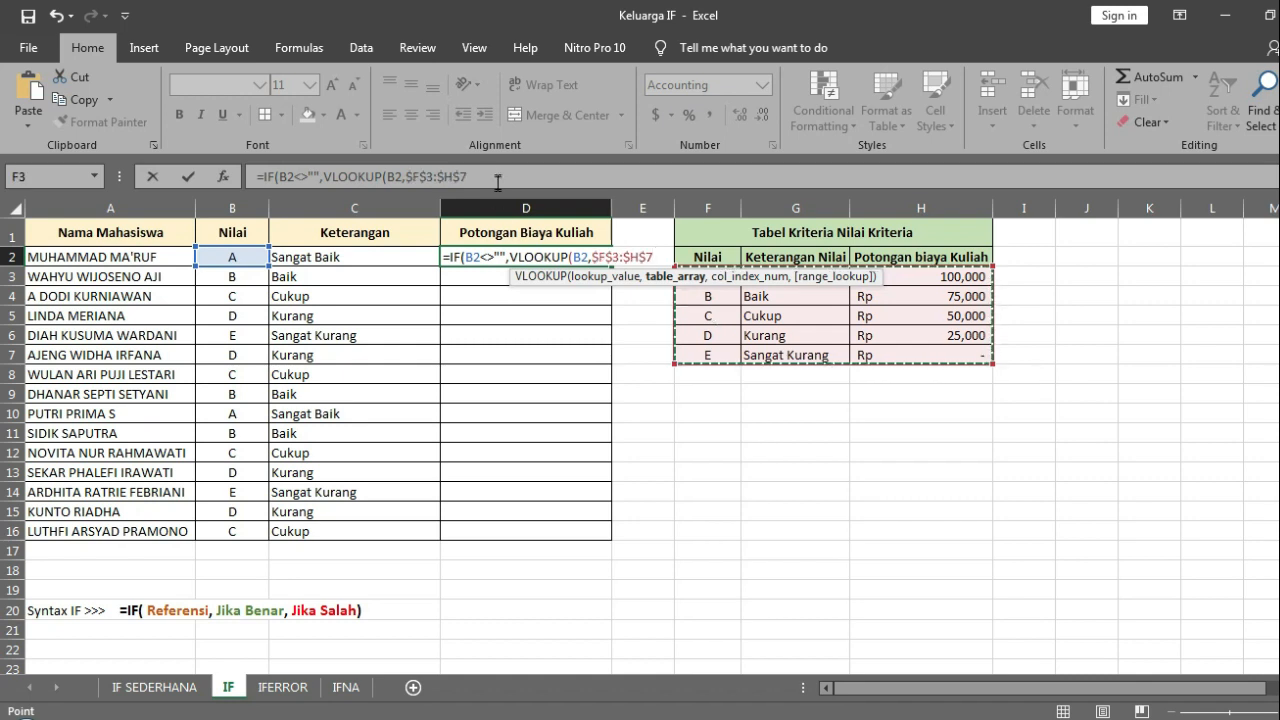
Step: Set the VLOOKUP to return column 3 with an exact match, FALSE, and close it
left_click(496, 179)
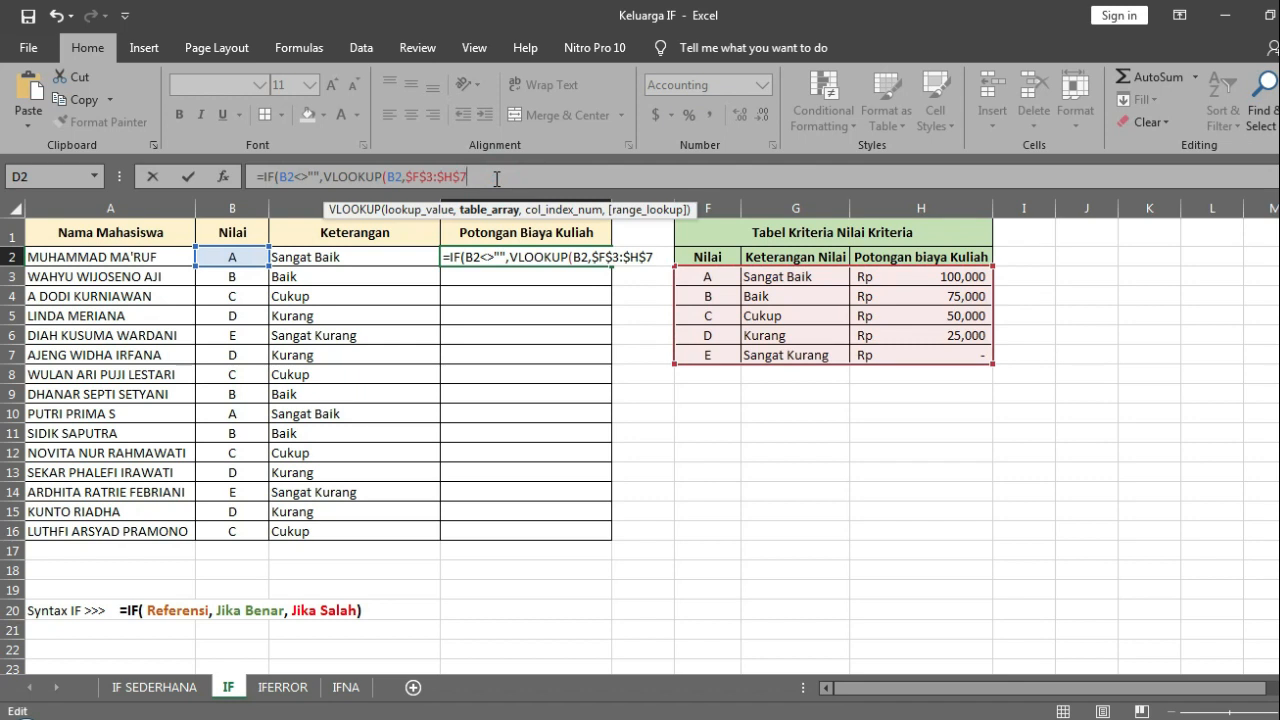
type(",")
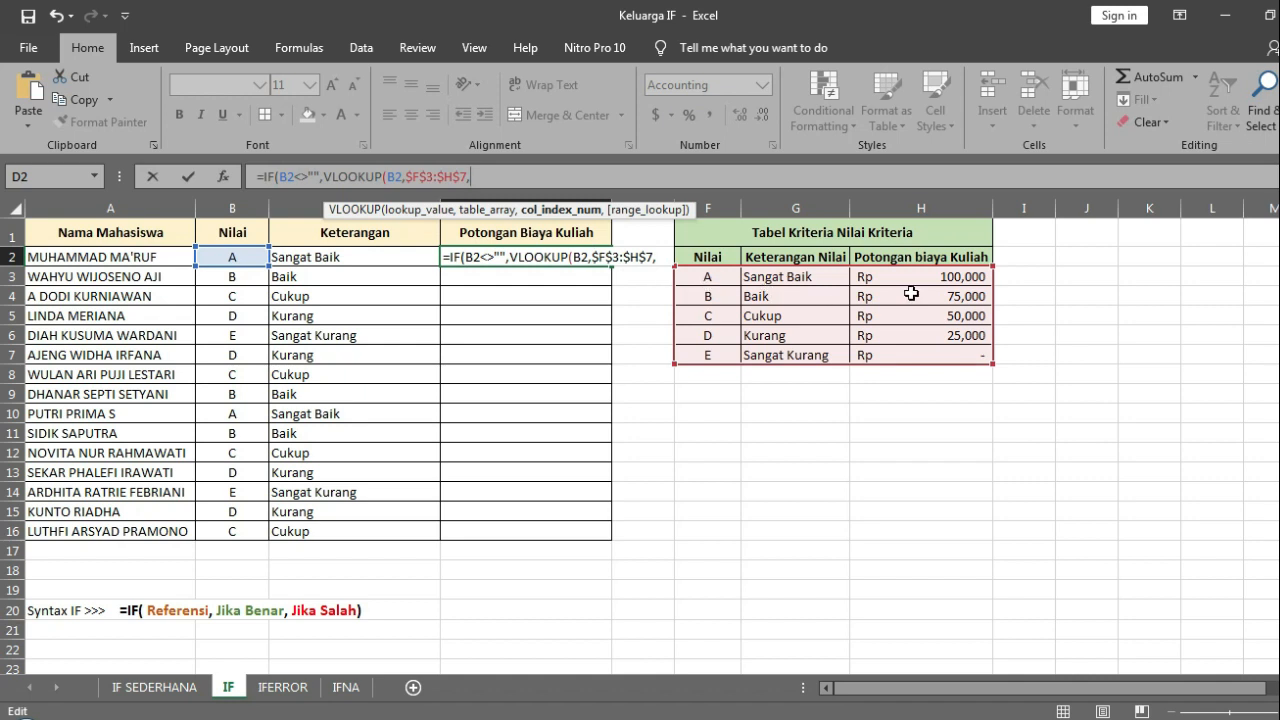
type("3")
type(",FA")
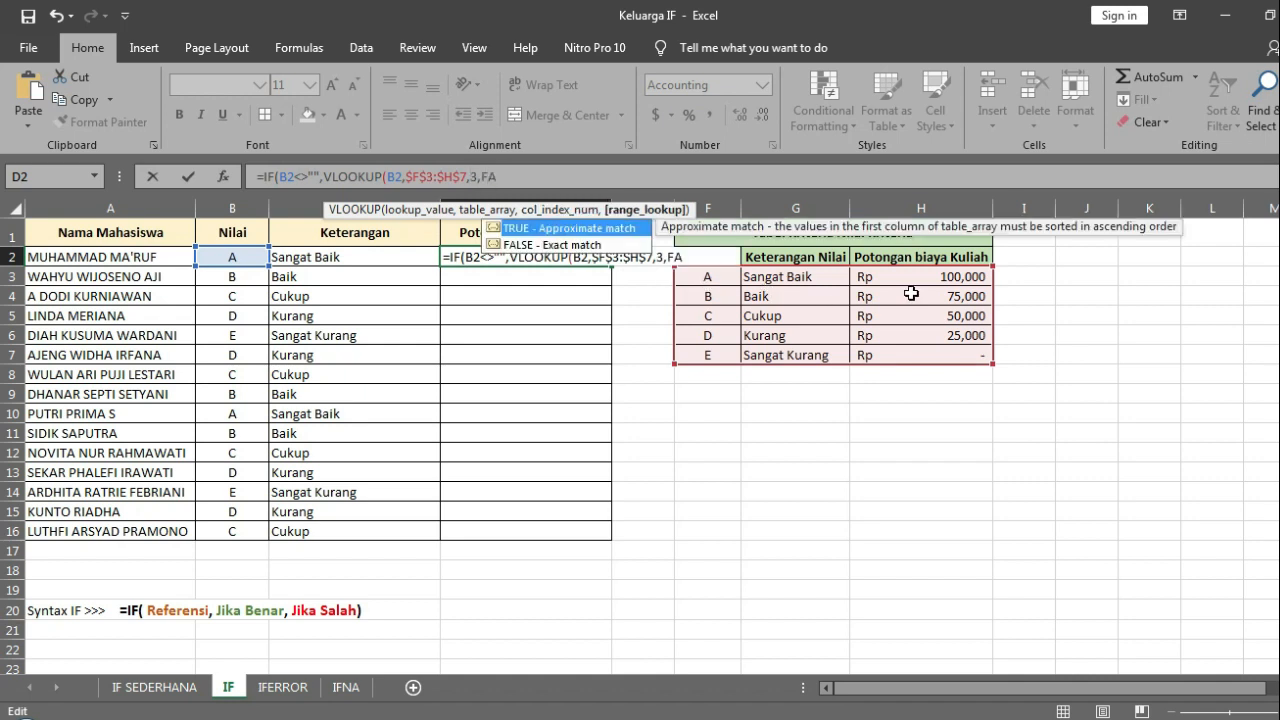
type("LSE)")
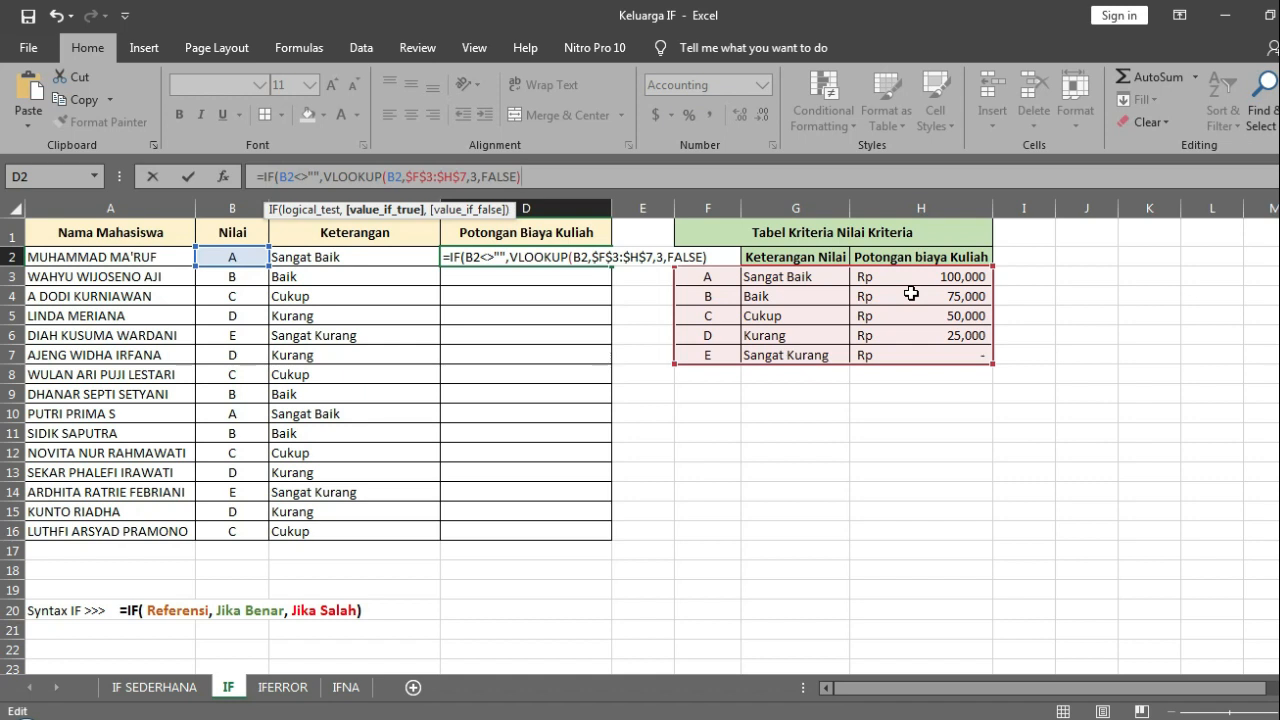
Step: Add empty text "" as the IF fallback, then close and enter the D2 formula
type(",\"\"")
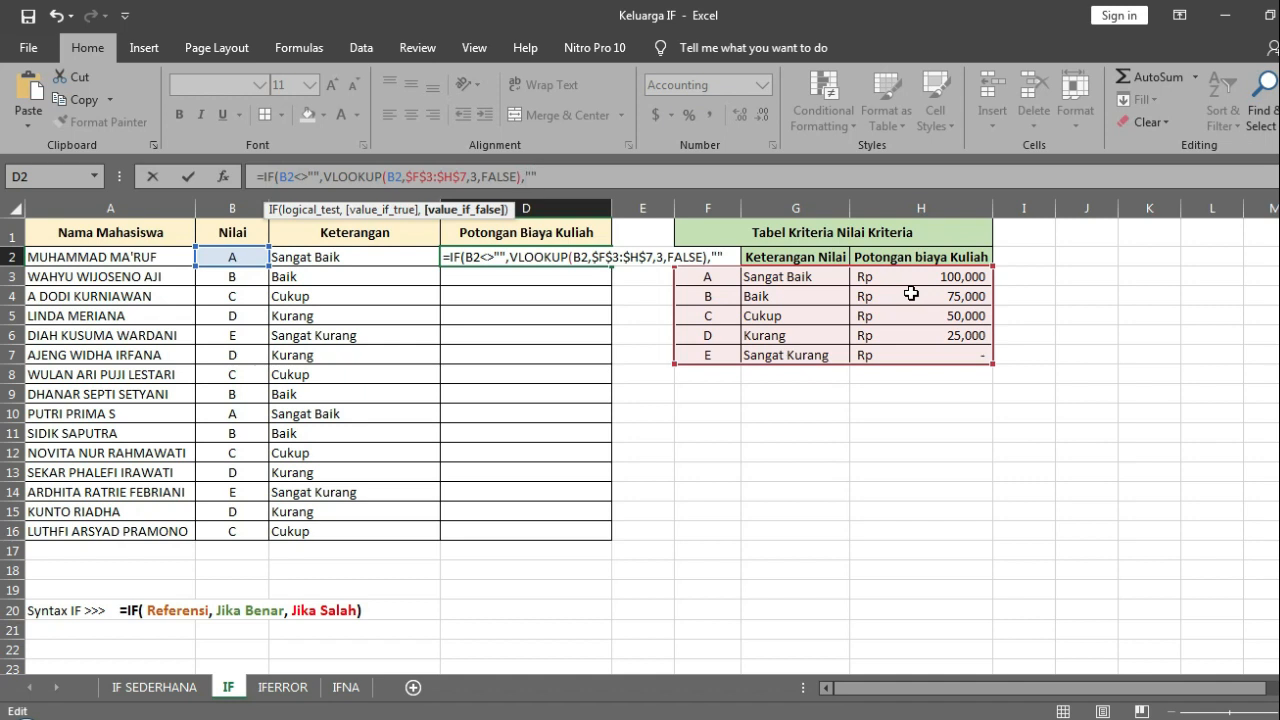
type(")")
key("Return")
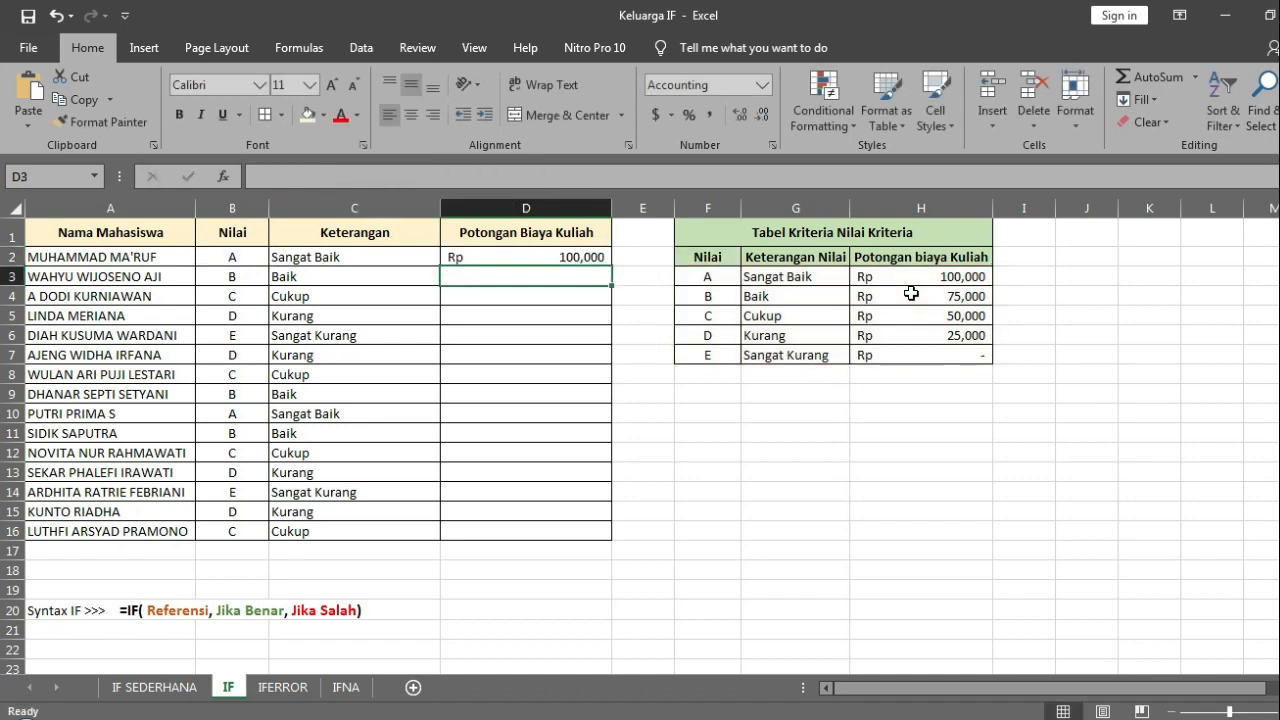
Step: Check the tuition deduction in D2 against the grade A amount in H3 of the criteria table
key("Up")
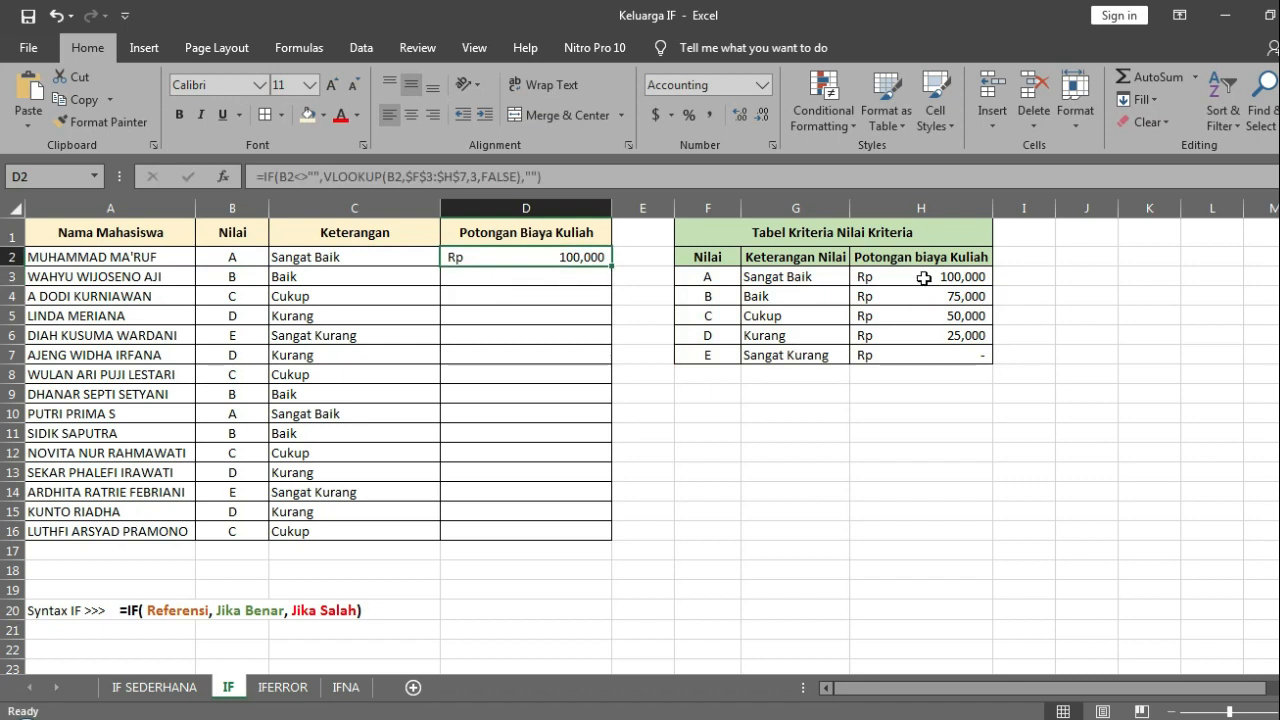
left_click(922, 278)
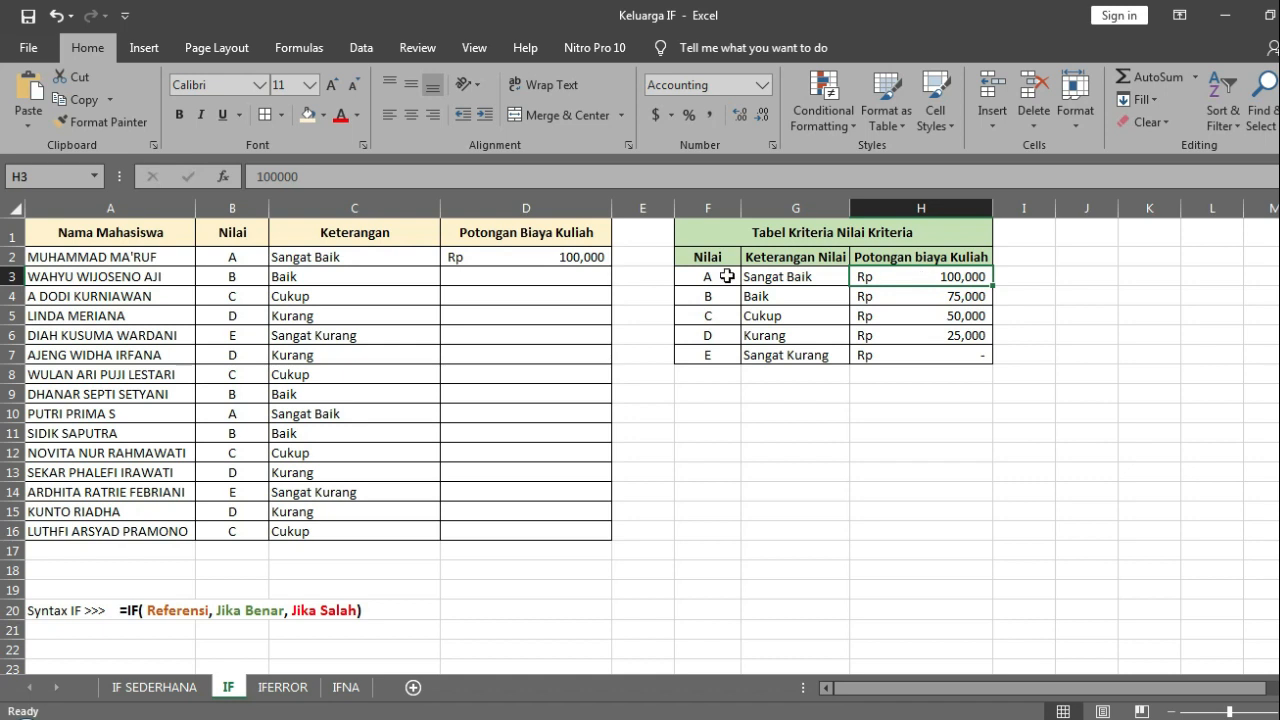
left_click(557, 257)
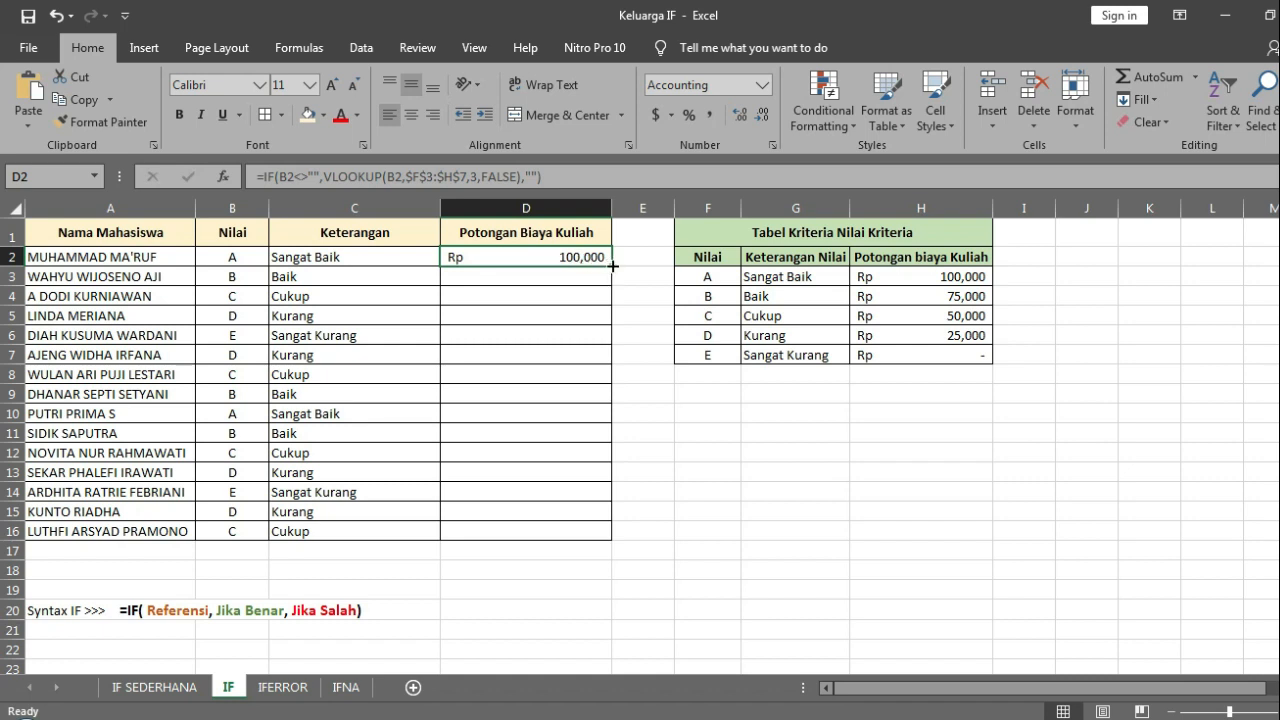
Step: Fill the tuition deduction formula from D2 down to D16
double_click(612, 265)
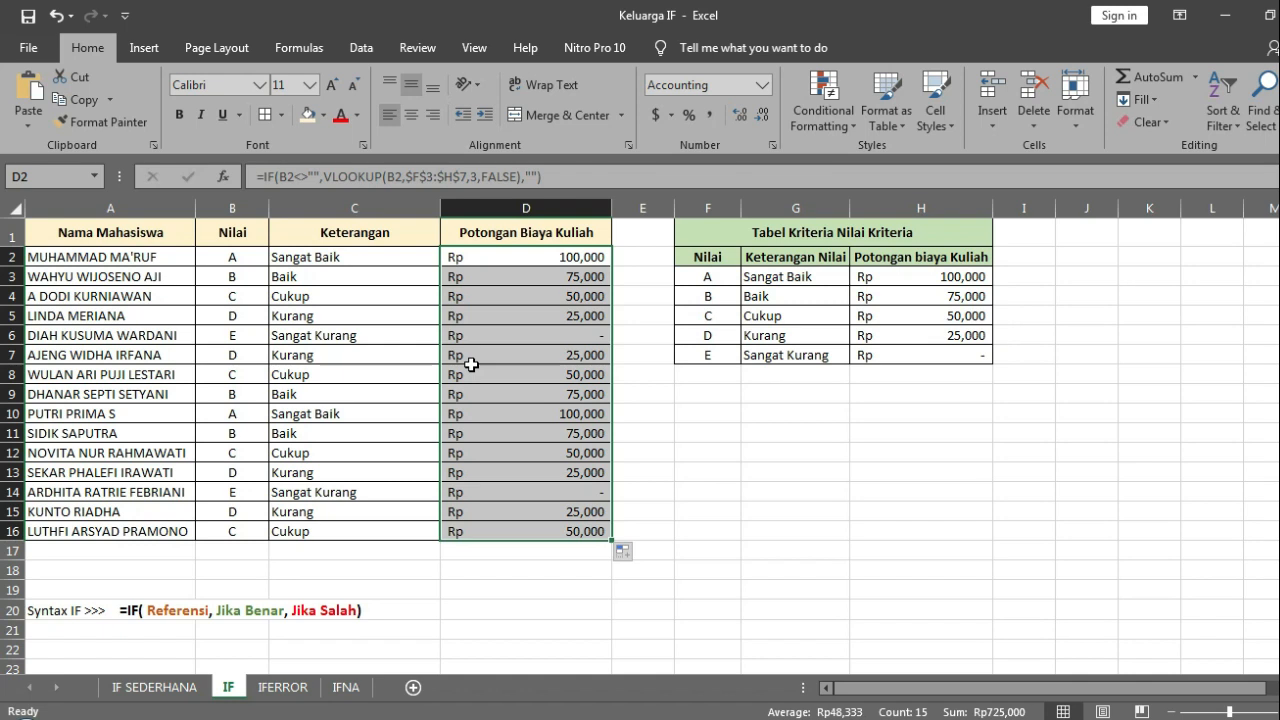
Step: Examine the copied tuition deduction formulas from D3 down to D16
left_click(546, 277)
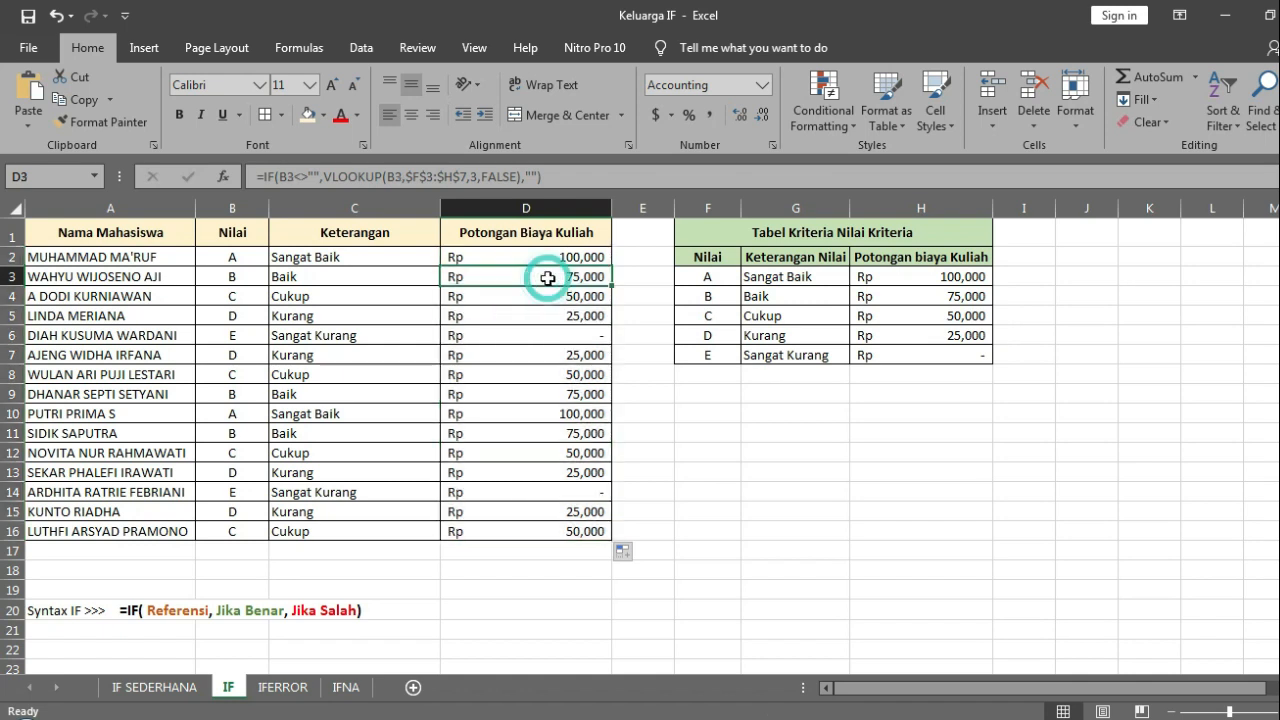
left_click(620, 177)
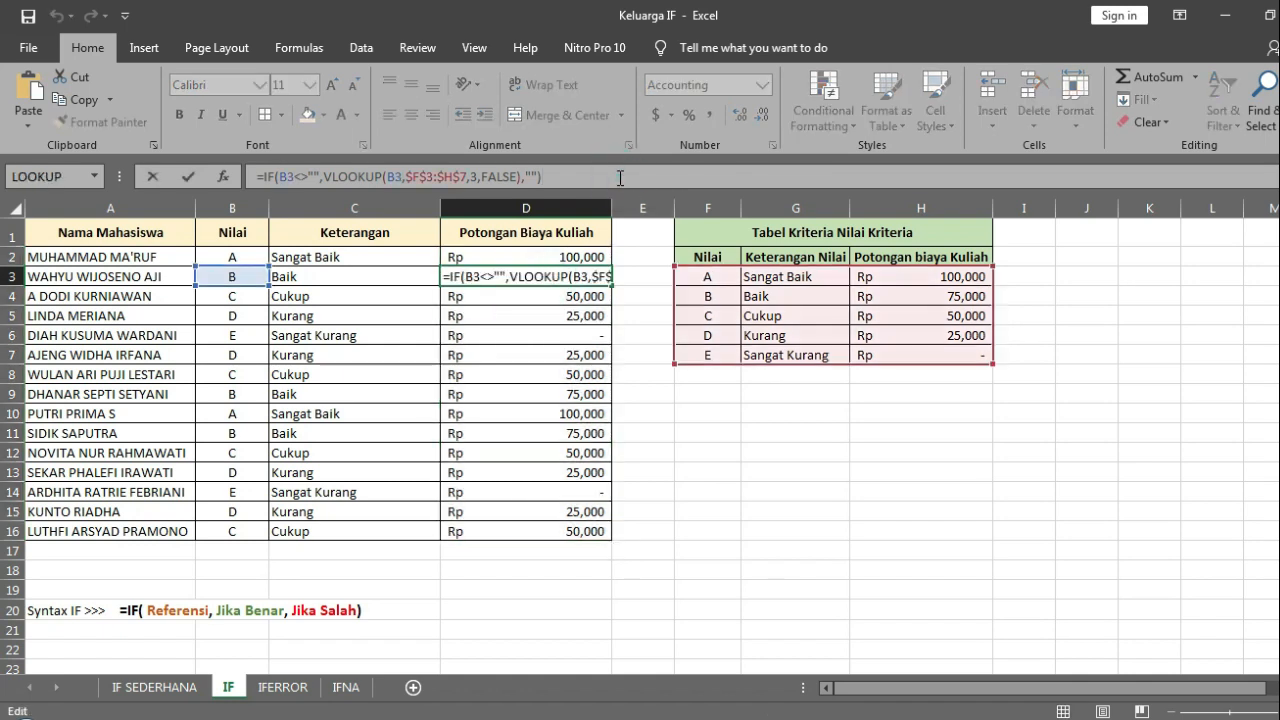
key("Return")
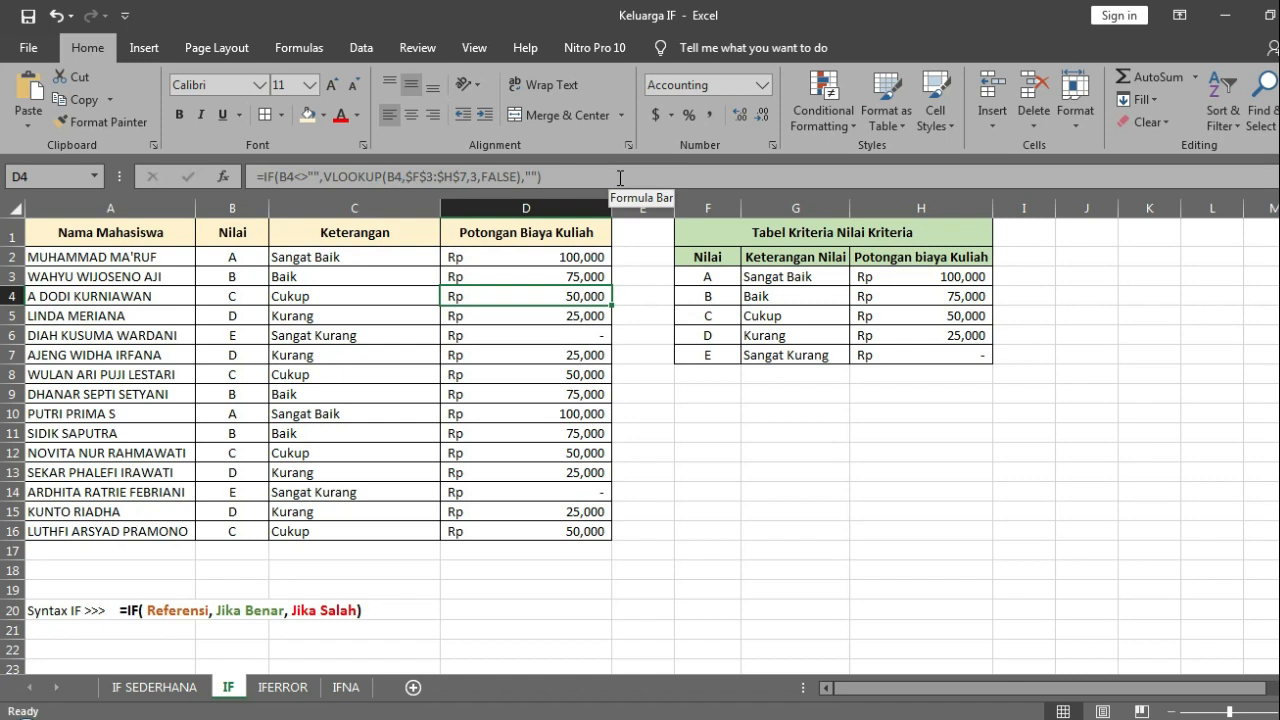
left_click(620, 177)
key("Return")
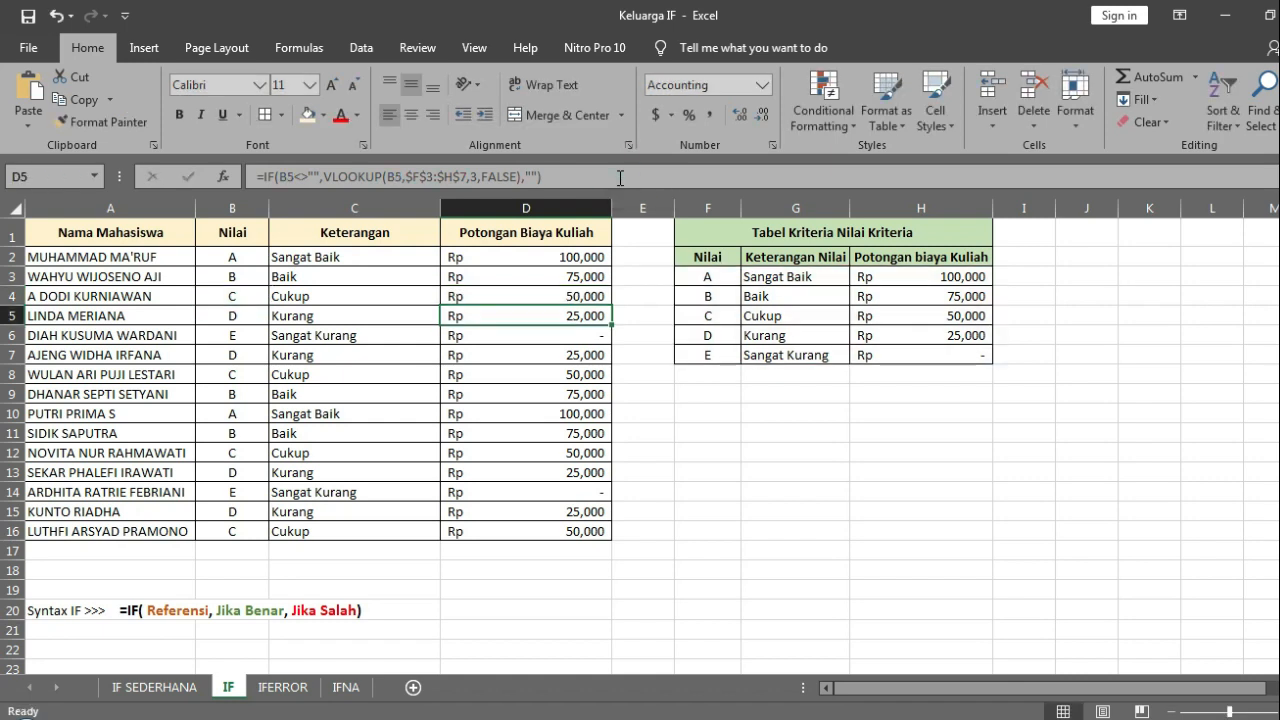
key("Down")
key("Down")
key("Down")
key("Down")
key("Down")
key("Down")
key("Down")
key("Down")
key("Down")
key("Down")
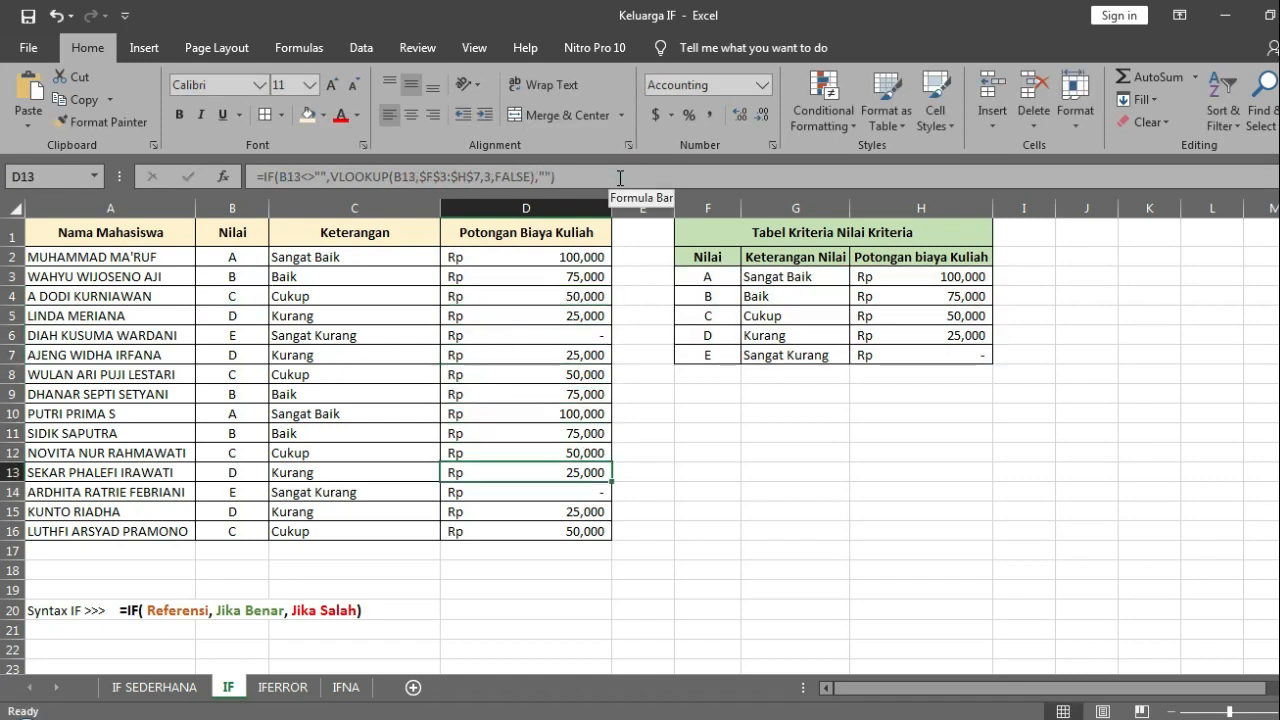
key("Down")
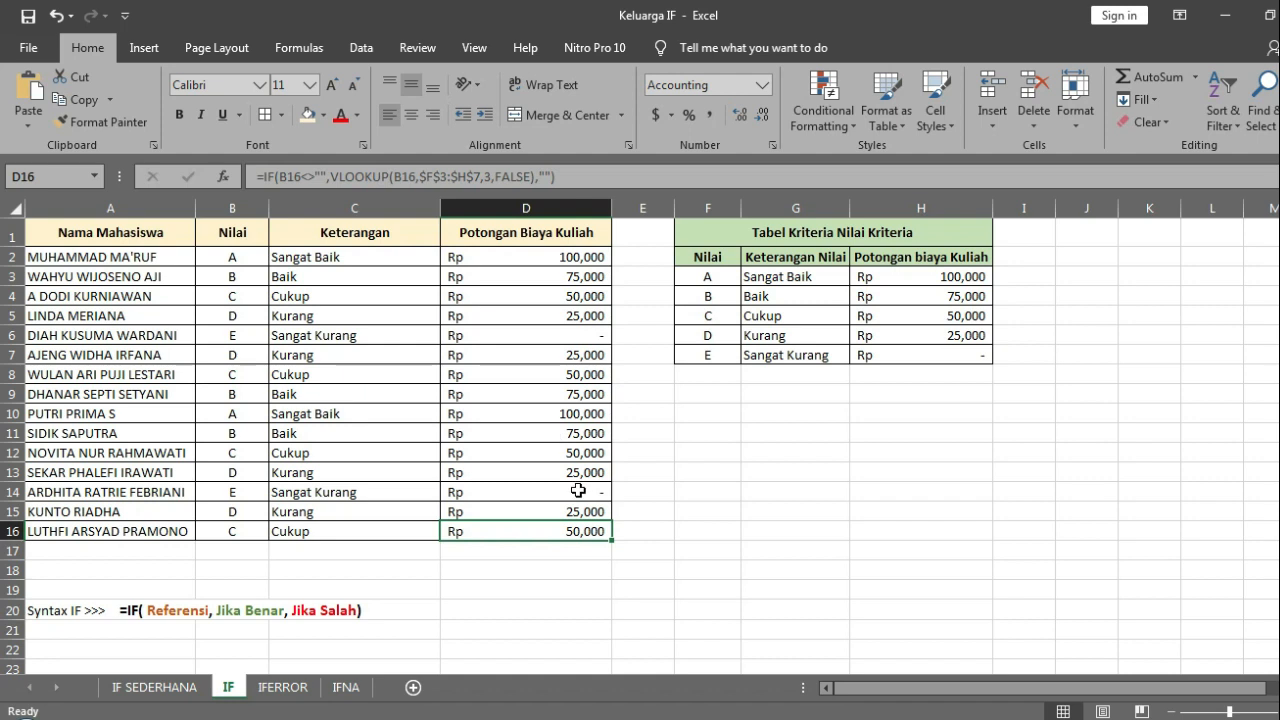
Step: Extend the D16 formula one row down to D17, where the grade in B17 is empty
left_click(236, 548)
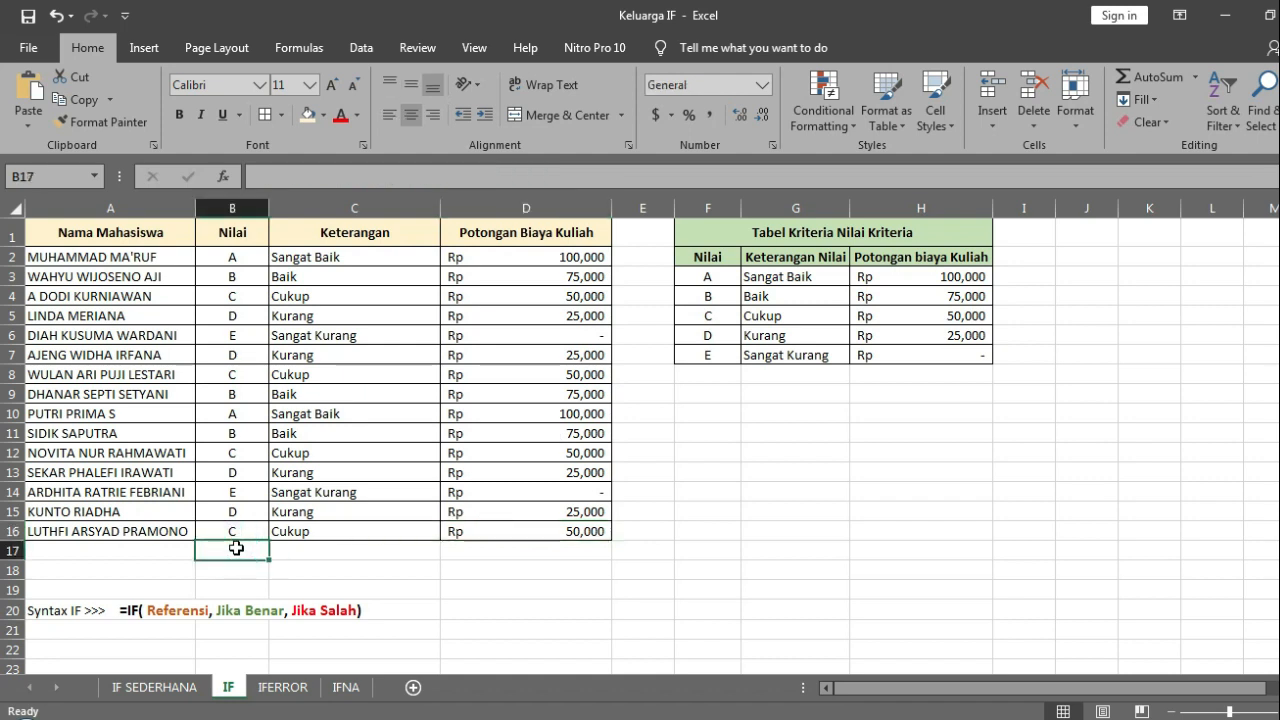
left_click(598, 534)
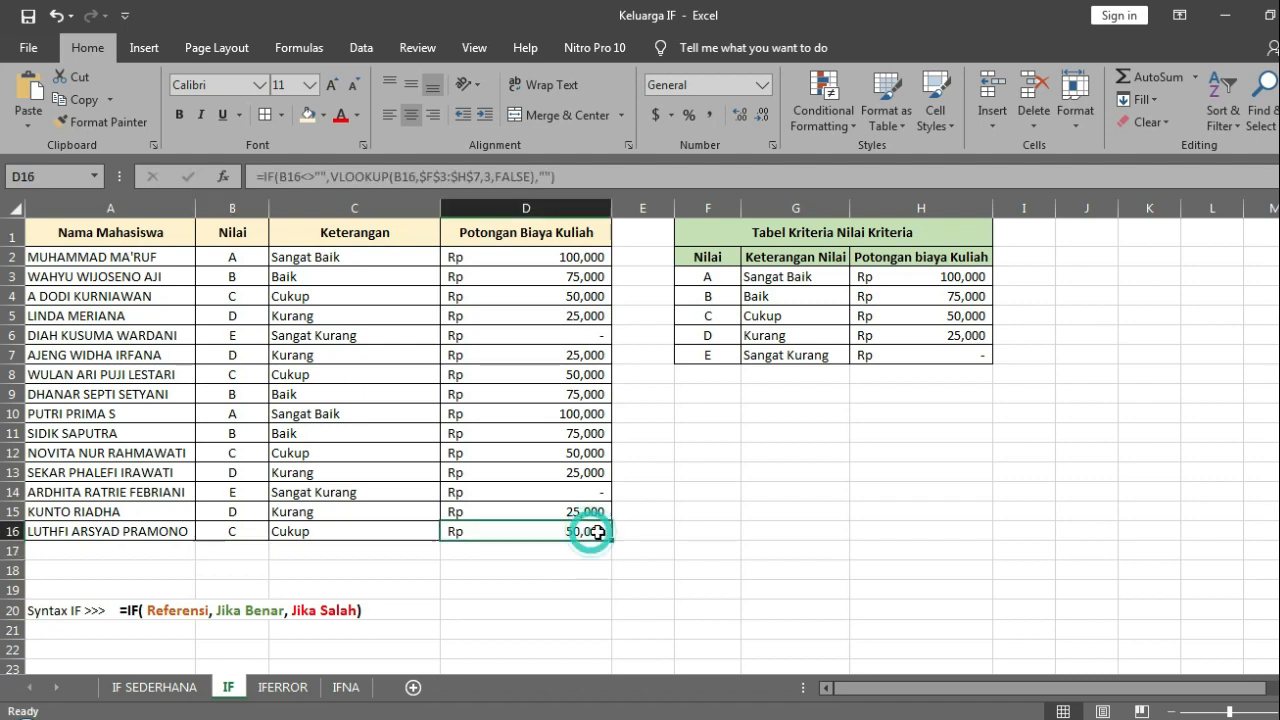
left_click_drag(606, 534, 606, 556)
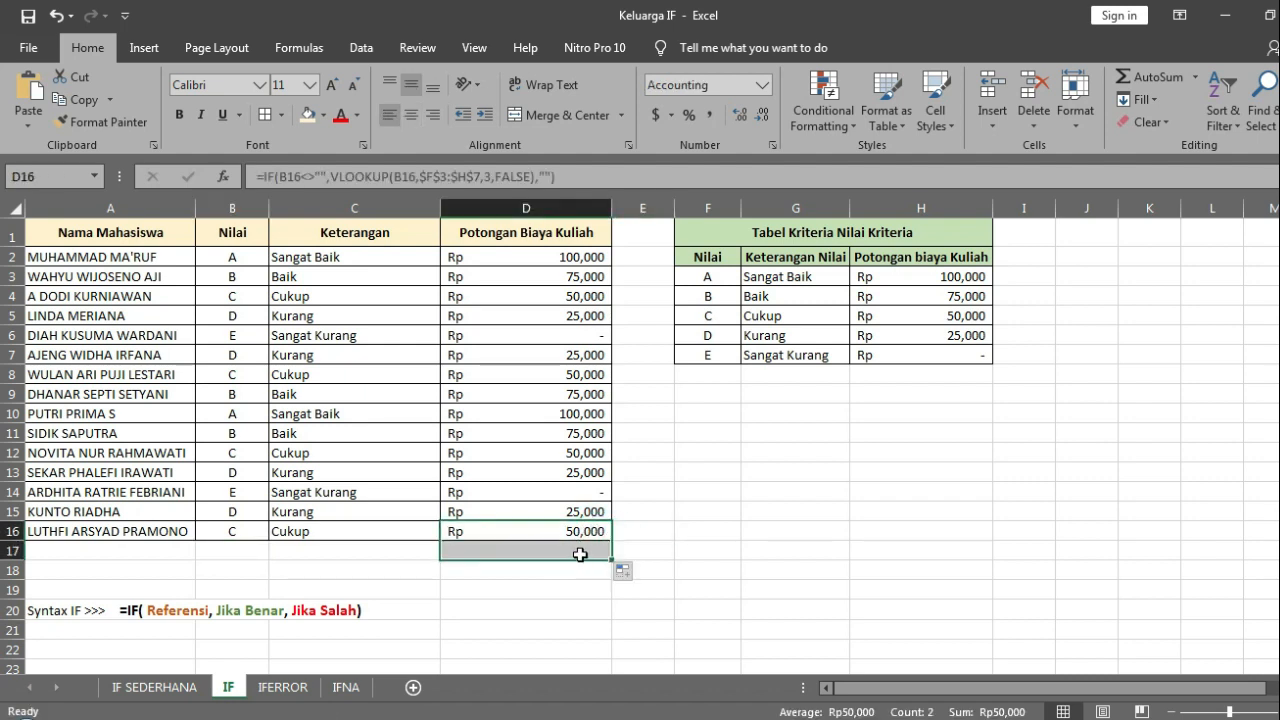
Step: Compare the empty grade cell B17 with the formula in D17, and undo the extra fill
left_click(580, 555)
key("Left")
key("Right")
key("Left")
key("Left")
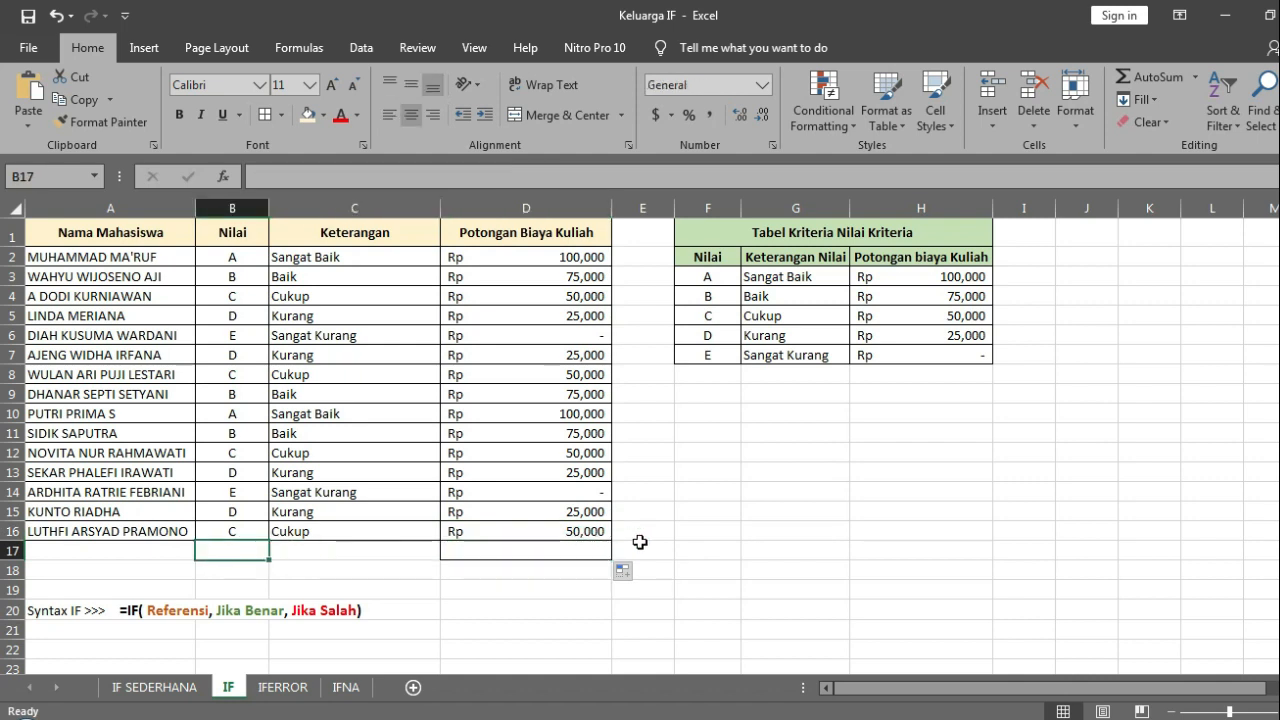
key("Right")
key("Right")
key("Left")
key("Left")
key("Right")
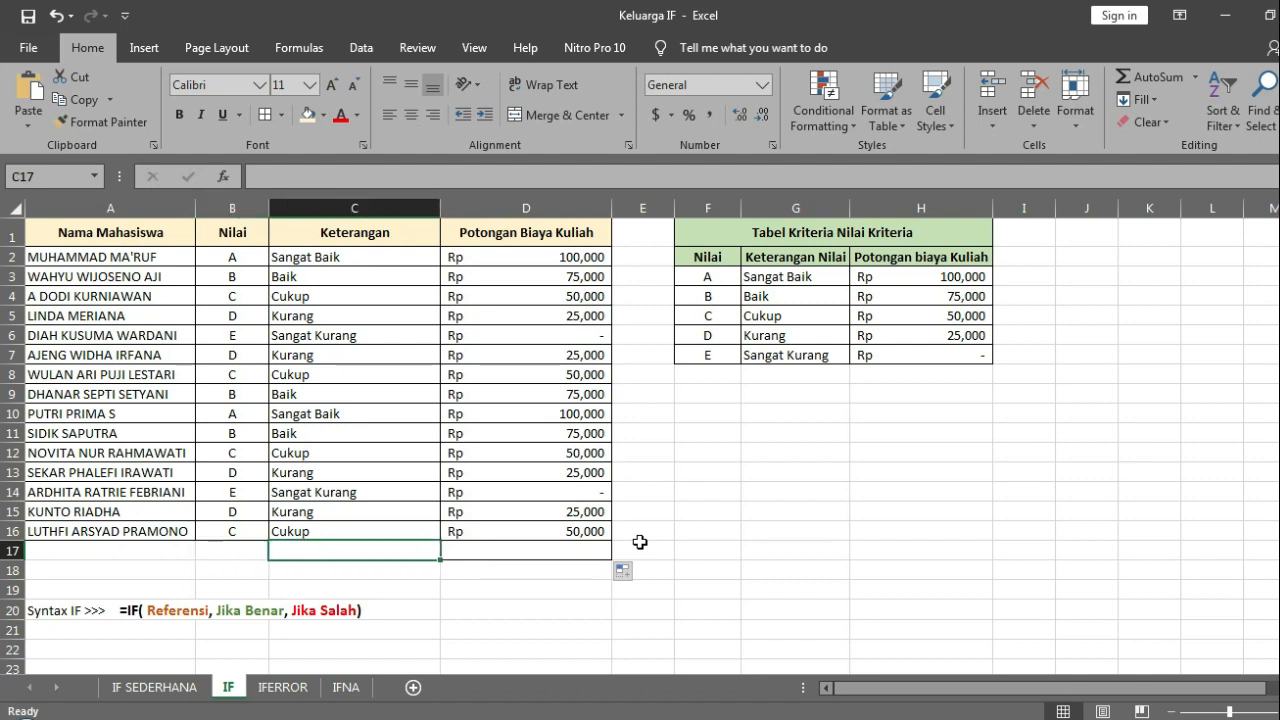
key("Right")
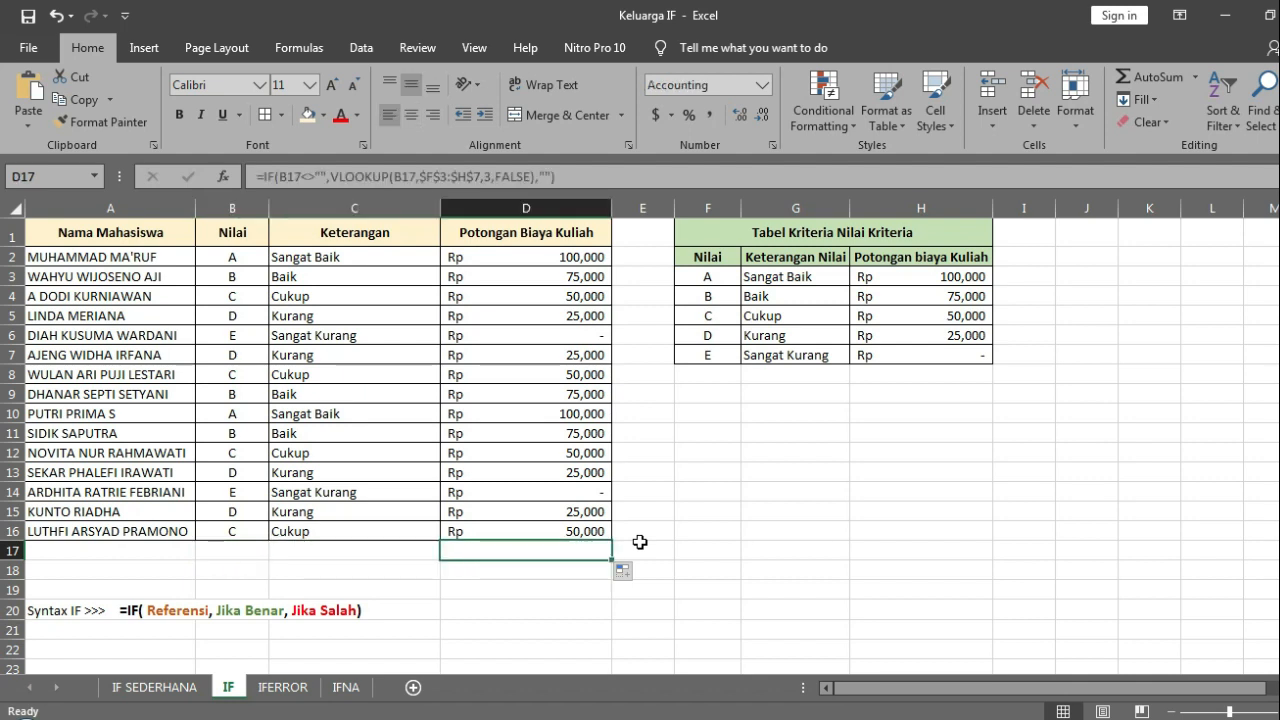
key("Up")
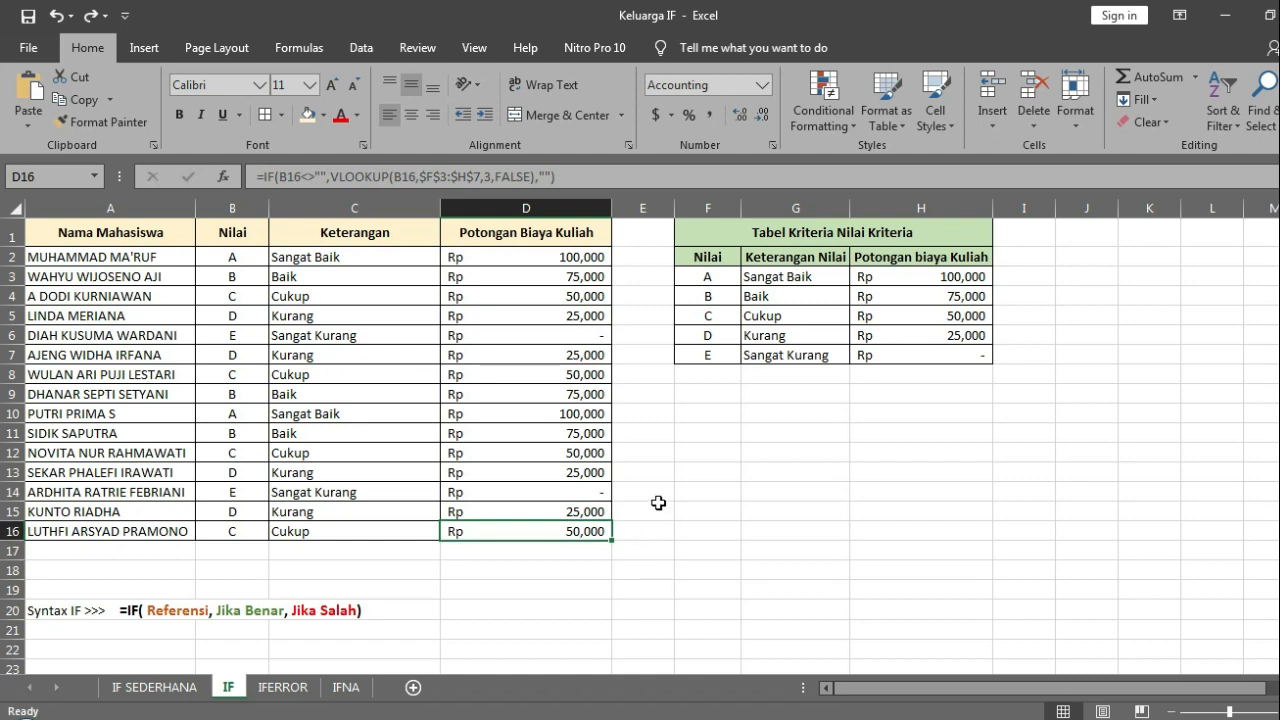
Step: Switch to the IFERROR worksheet
left_click(661, 501)
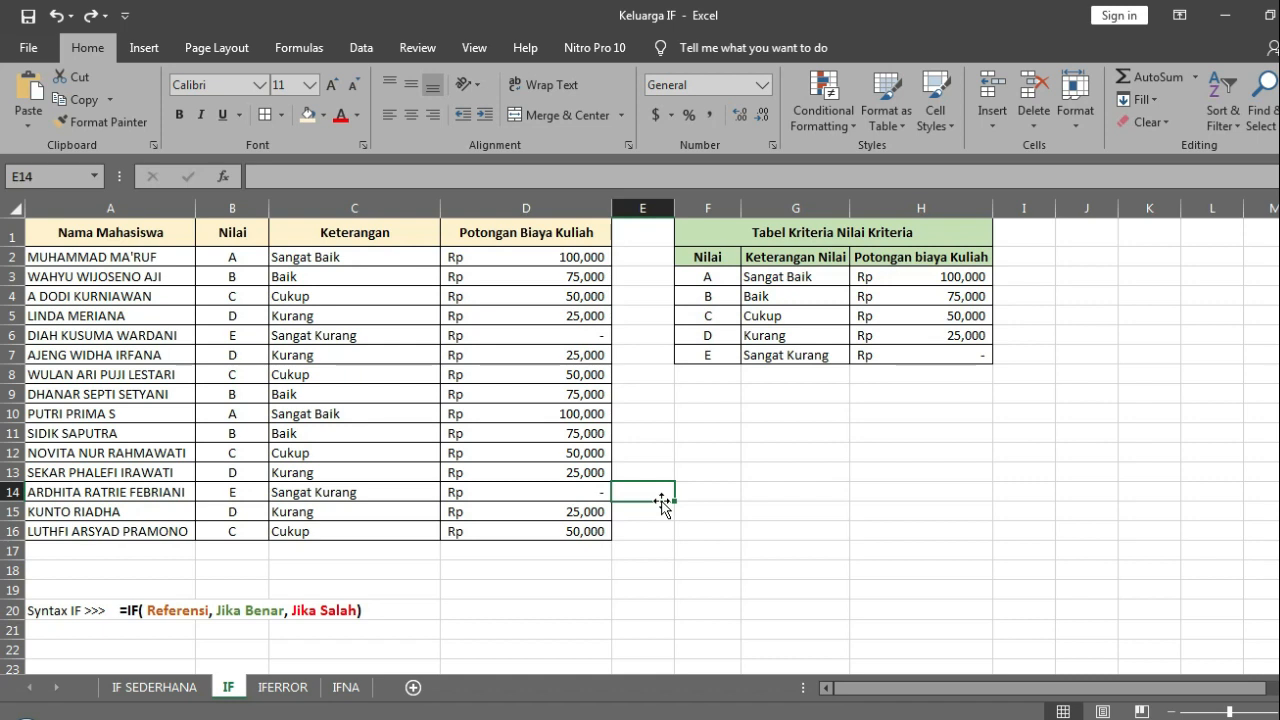
key("Left")
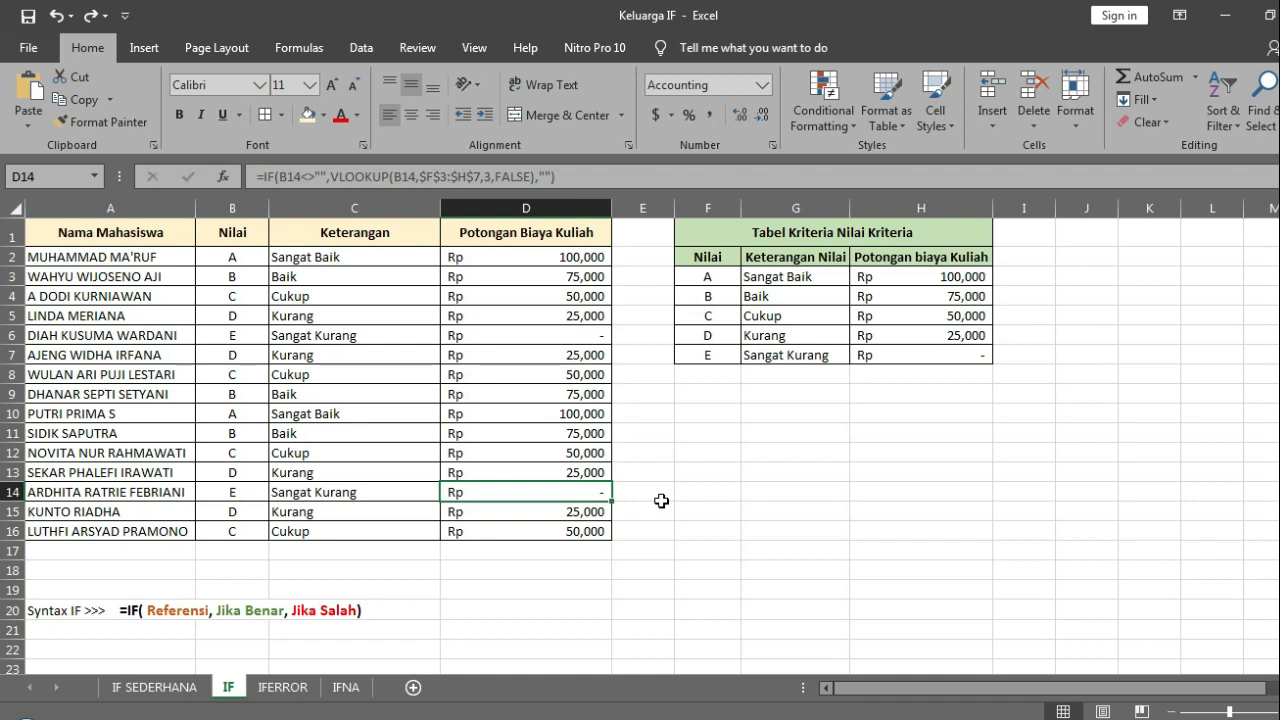
left_click(284, 688)
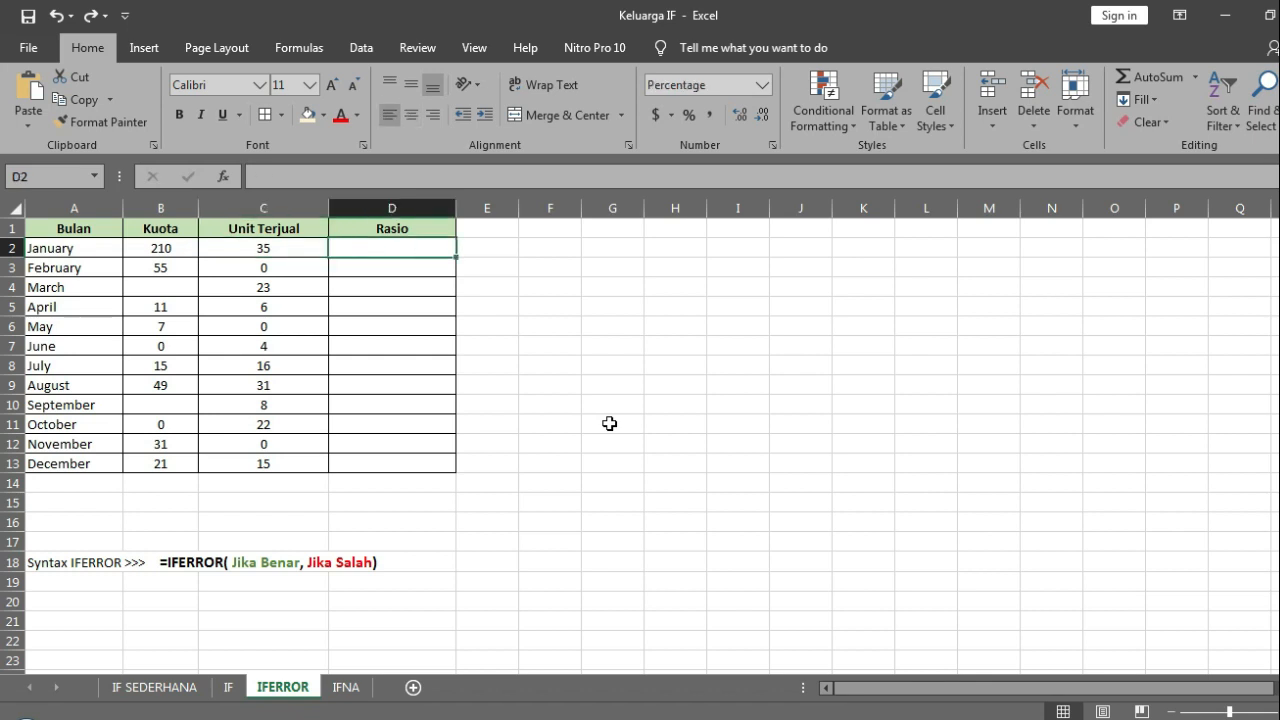
Step: Start an IFERROR formula in D2 with the quota divided by units sold, B2/C2, as its value argument
type("=")
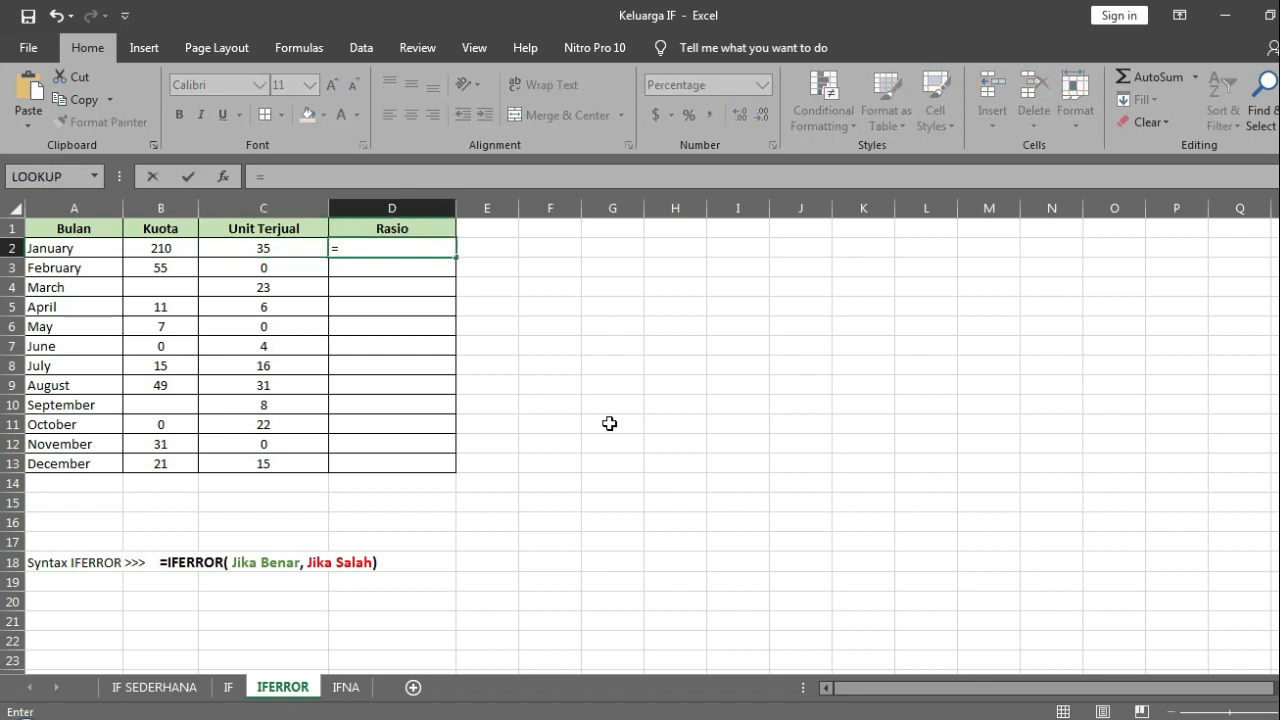
type("IFERROR(")
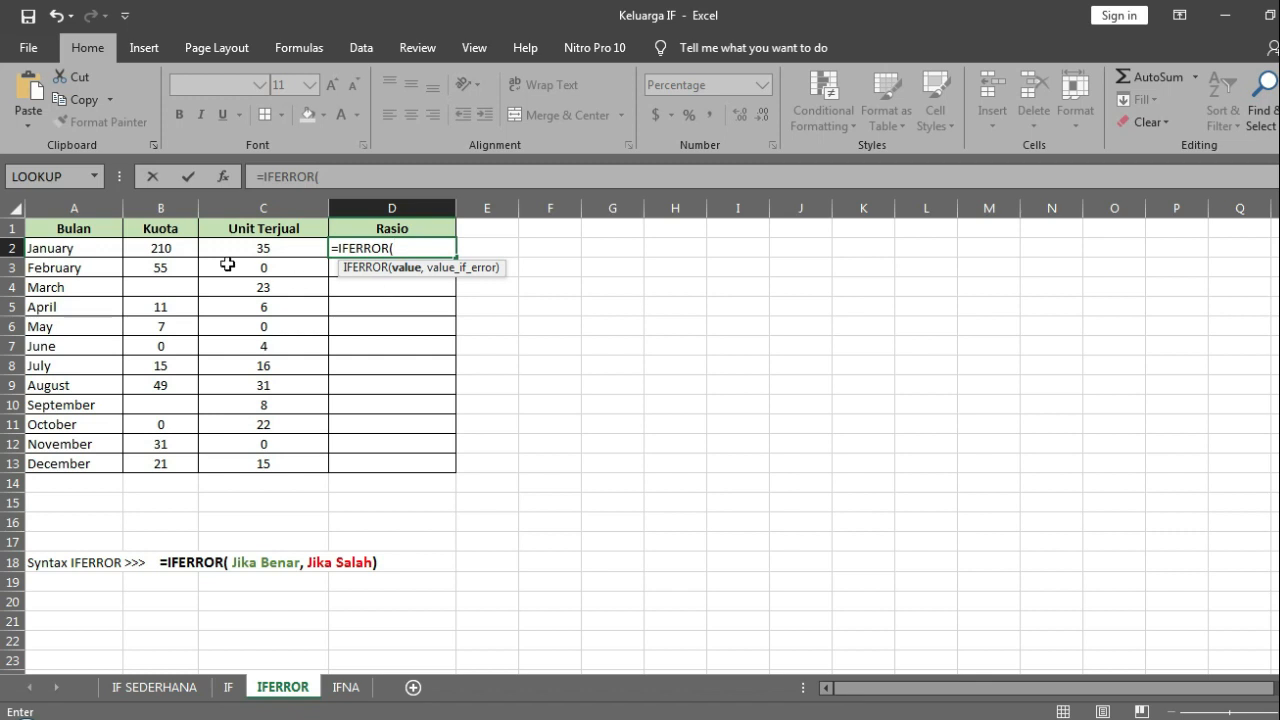
left_click(177, 251)
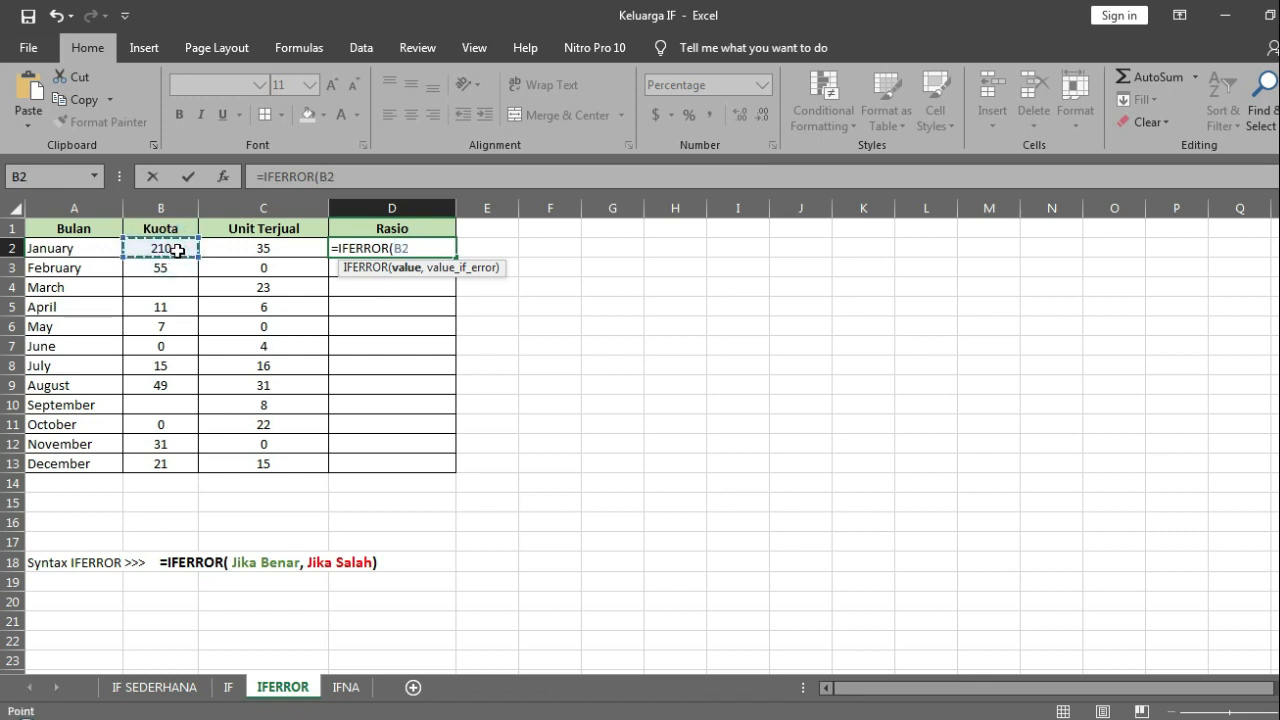
type("/")
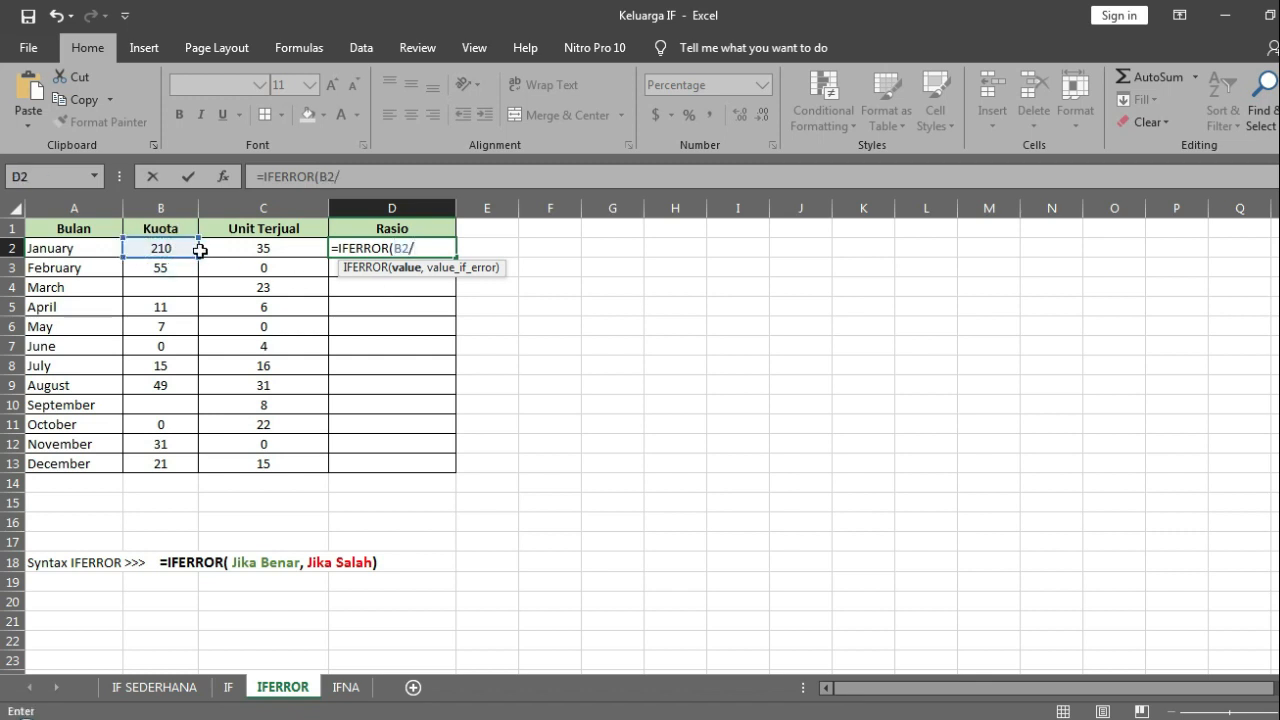
left_click(240, 246)
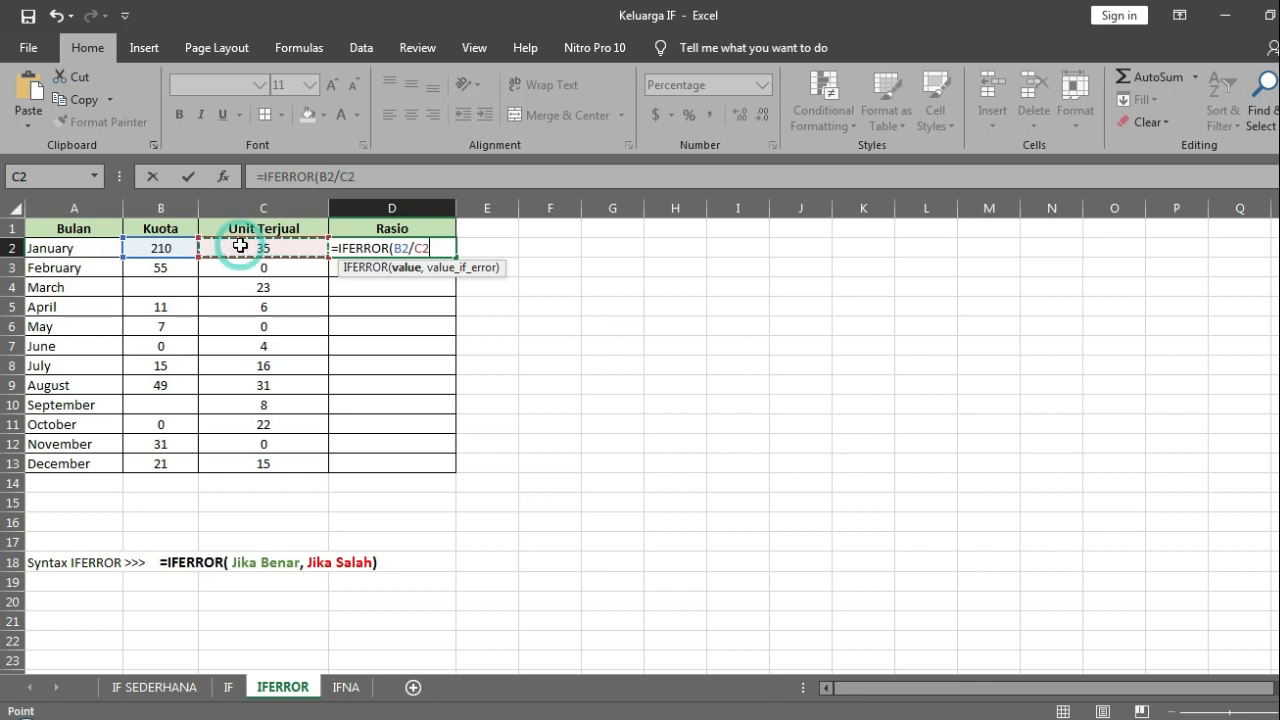
type(",")
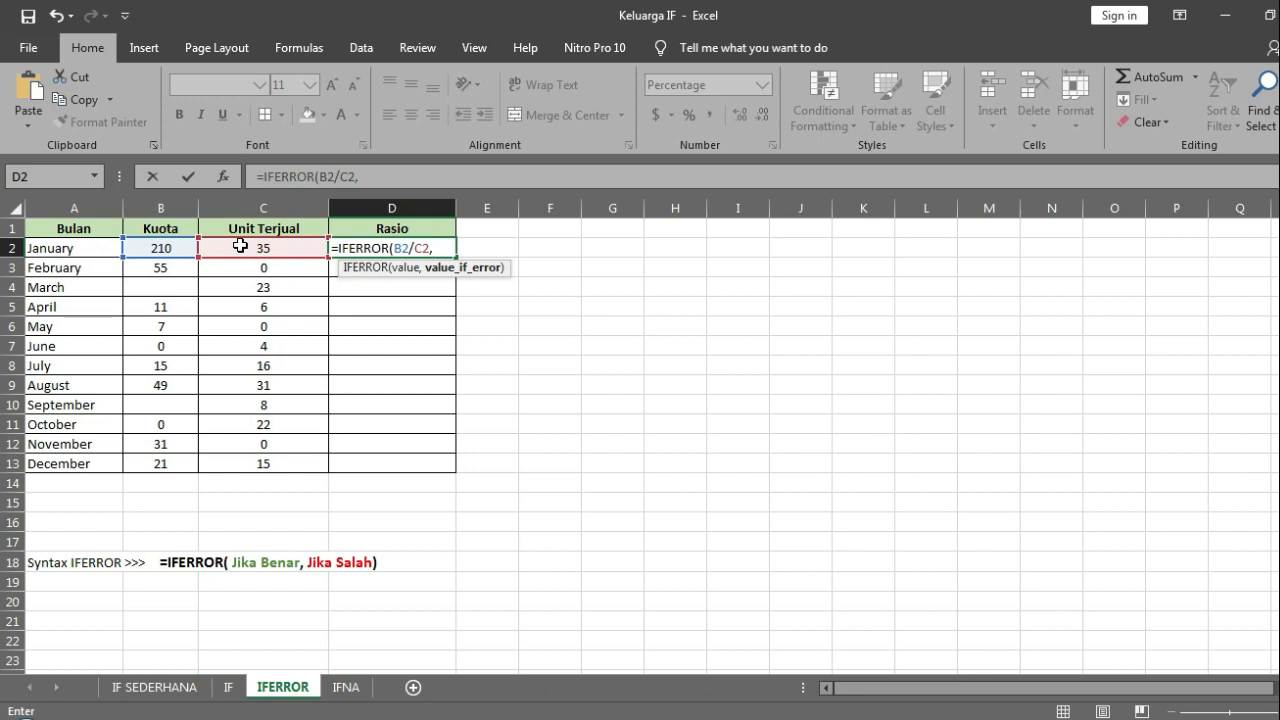
Step: Add "Perlu Perbaikan" as the error result, then close and enter the D2 formula
type("\"Perlu Perbaikan\"")
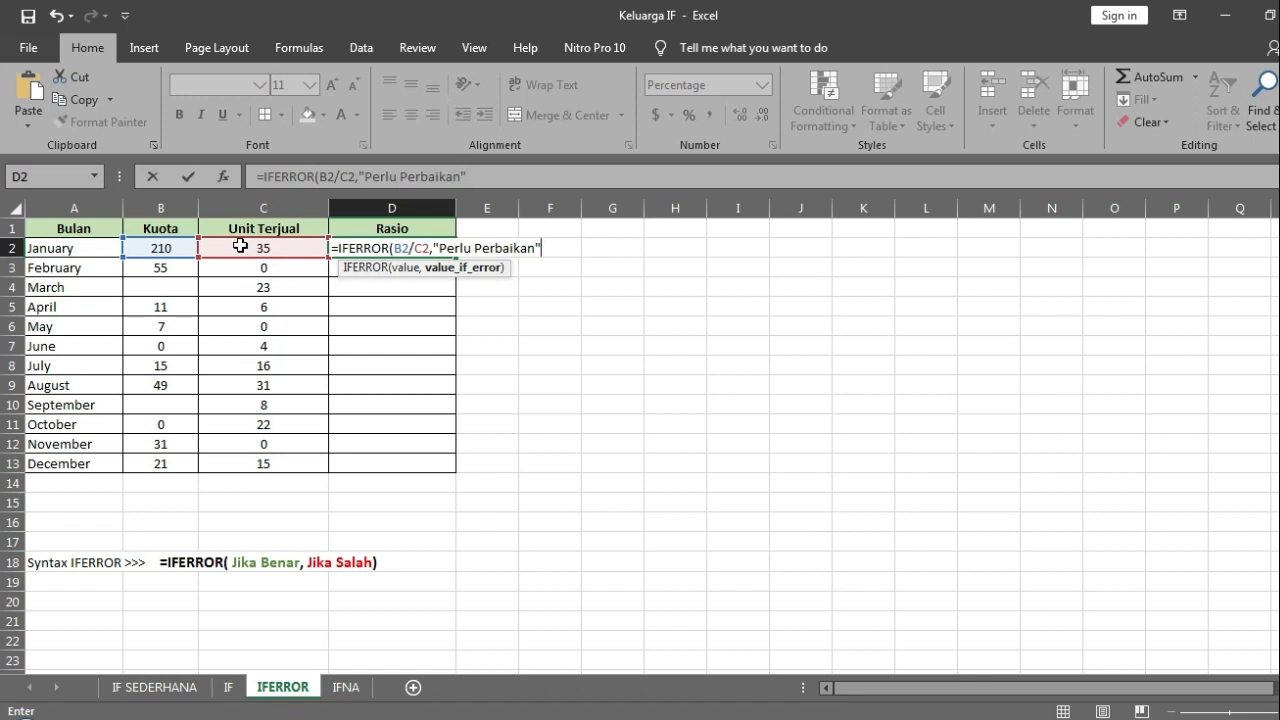
type(")")
key("ctrl+Return")
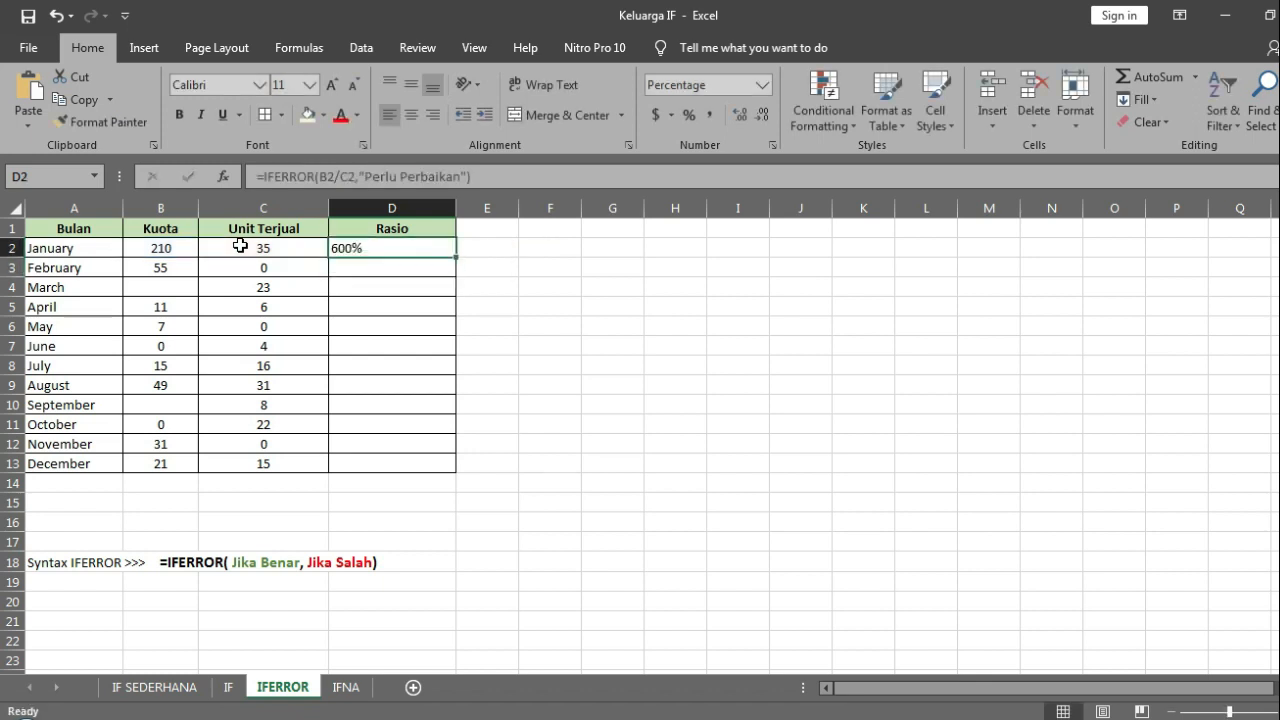
Step: Center the Rasio cells D2:D13 horizontally and align them to the middle vertically
key("shift+Down")
key("shift+Down")
key("shift+Down")
key("shift+Down")
key("shift+Down")
key("shift+Down")
key("shift+Down")
key("shift+Down")
key("shift+Down")
key("shift+Down")
key("shift+Down")
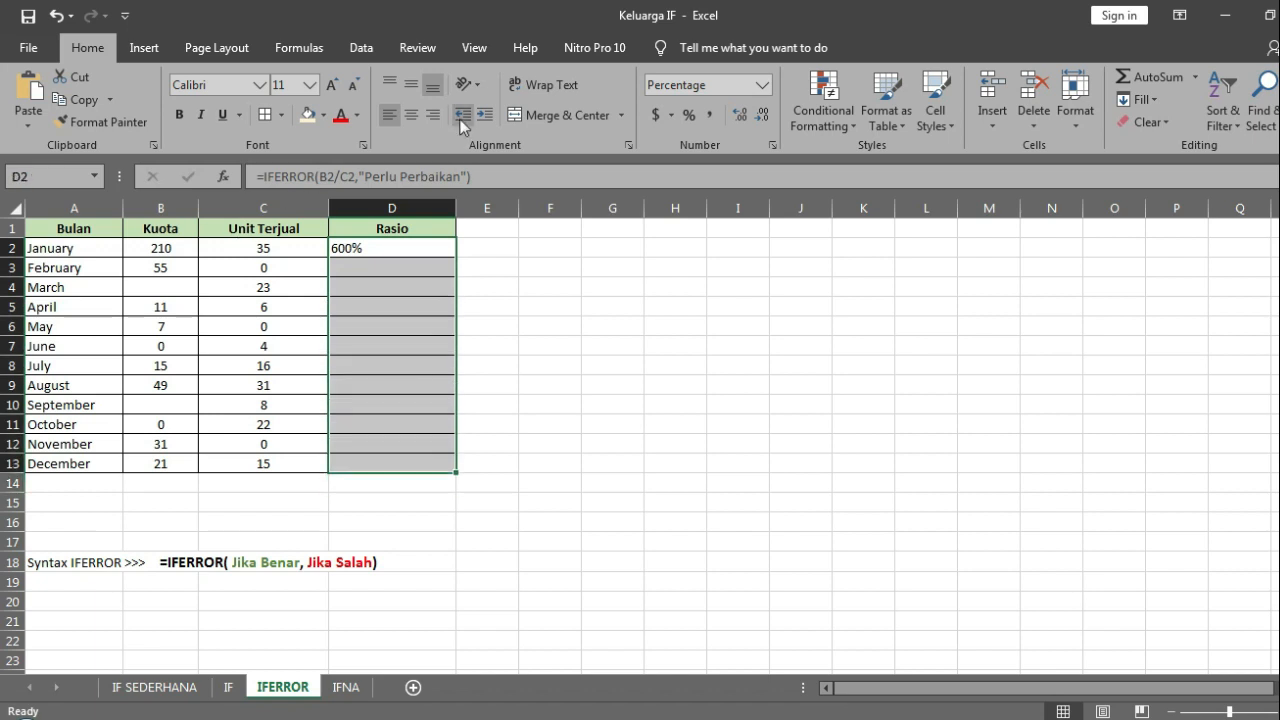
left_click(411, 116)
left_click(414, 84)
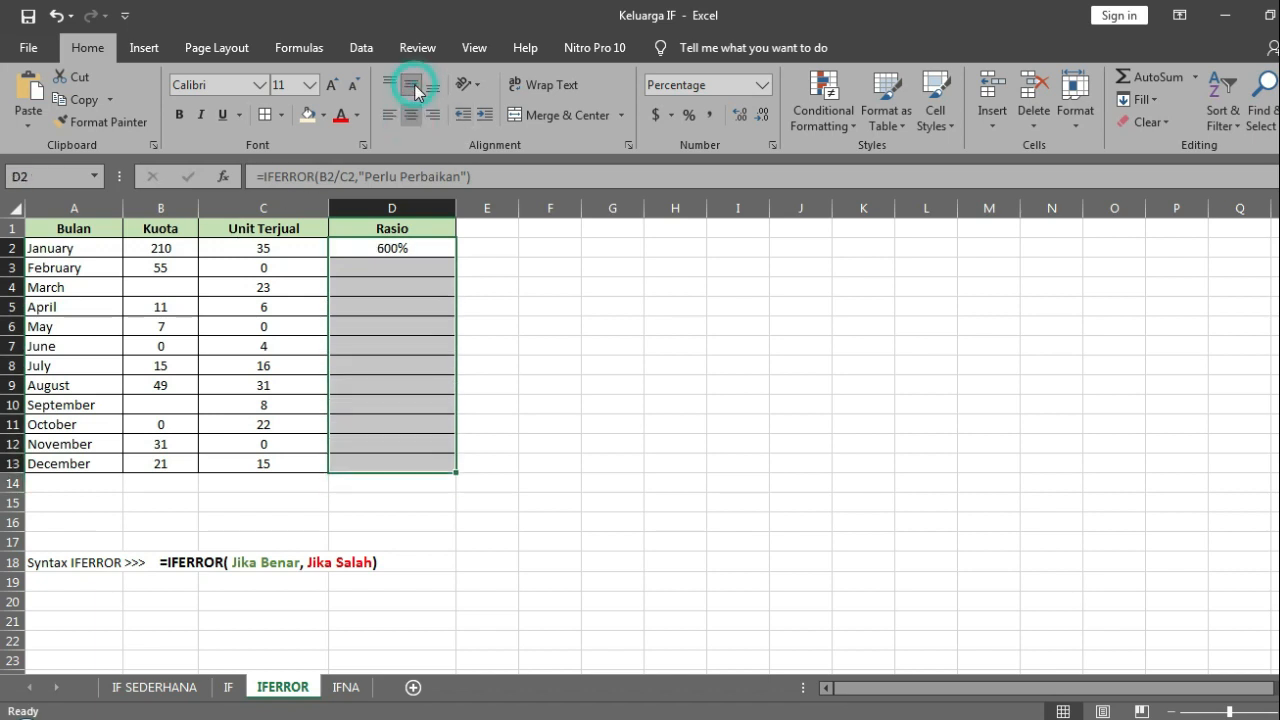
Step: Fill the IFERROR formula from D2 down to D13 and check the February row's ratio against its source cells
left_click(411, 249)
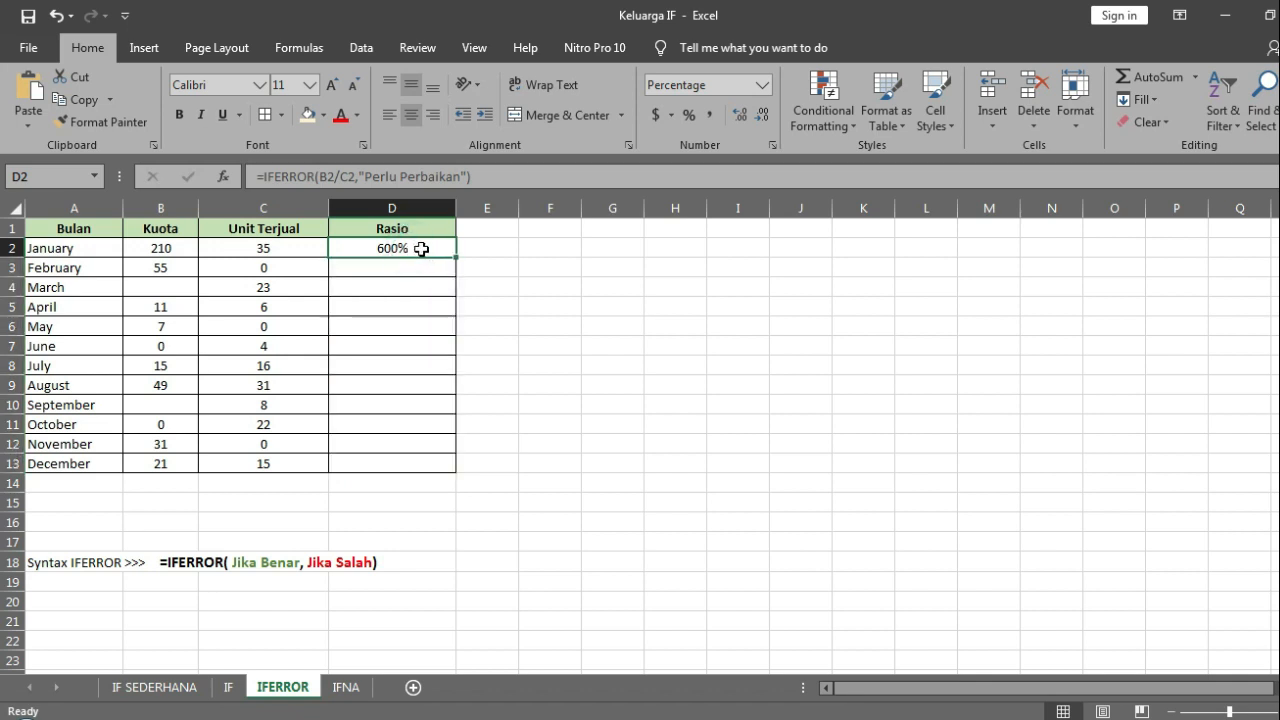
double_click(455, 259)
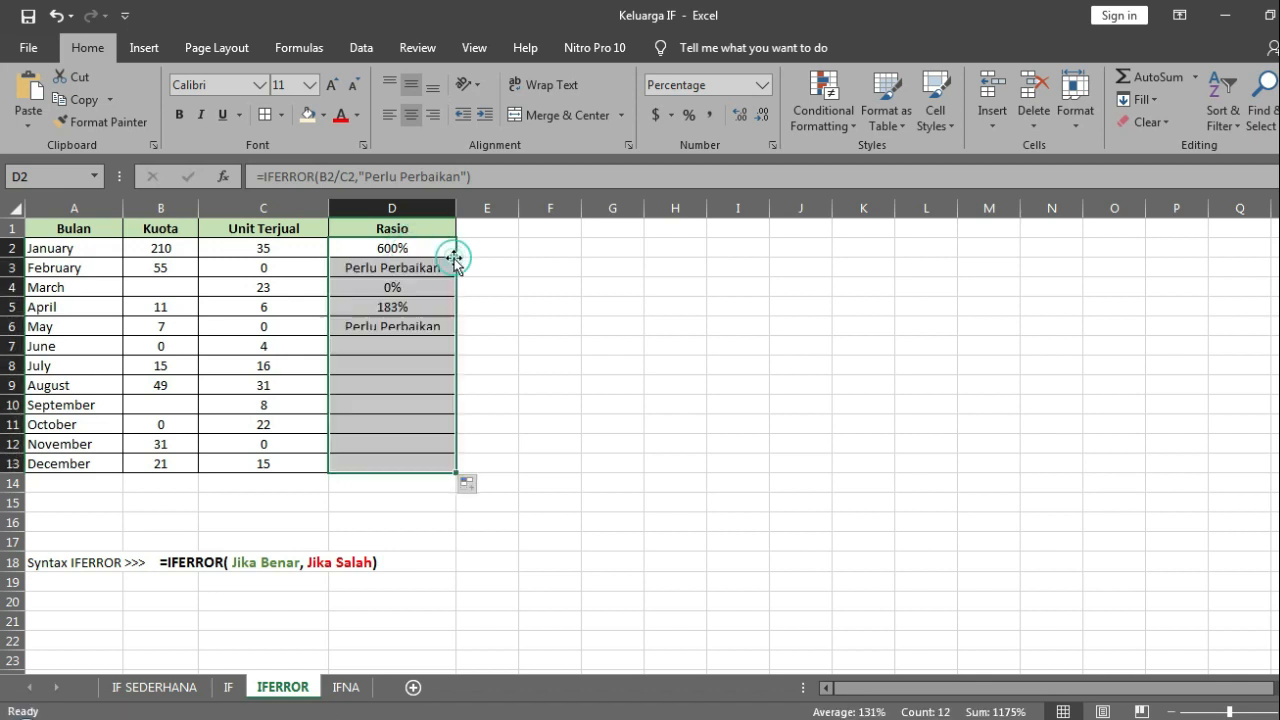
left_click(431, 264)
key("Left")
key("Left")
Step: Enter the plain division =B3/C3 in F3 for comparison with the IFERROR result
key("Right")
key("Right")
key("Right")
key("Right")
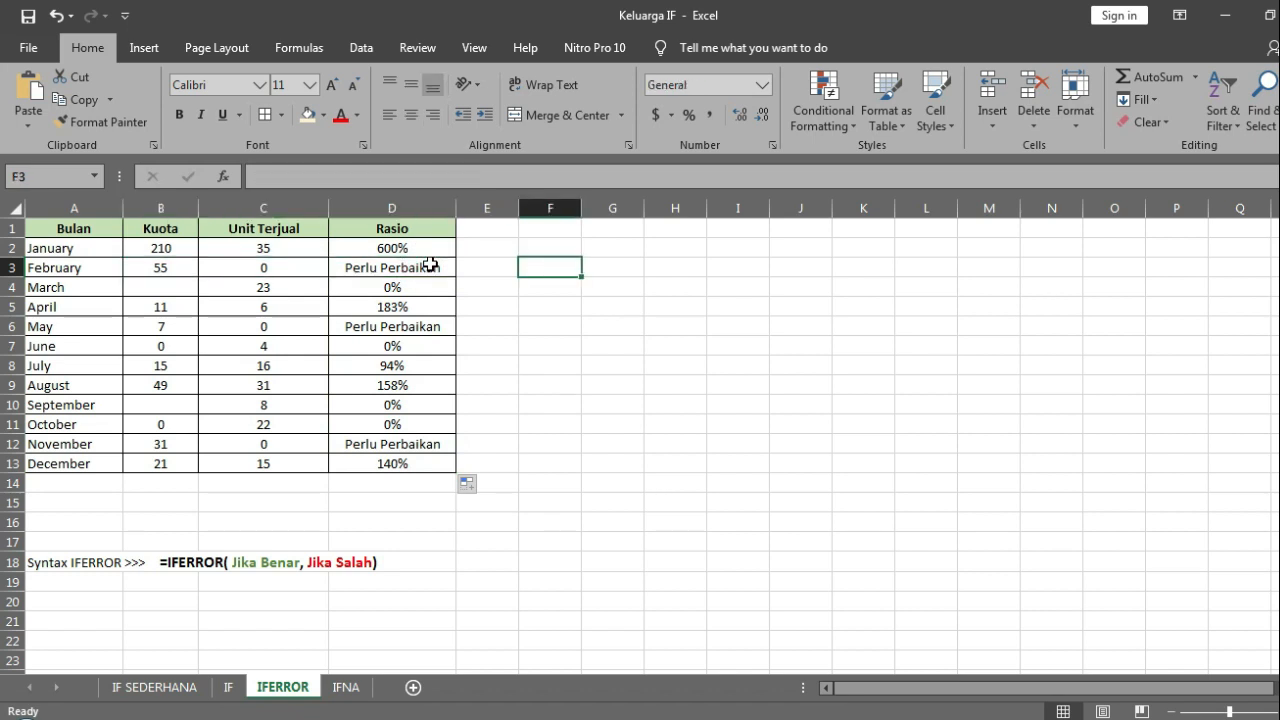
type("=")
key("Left")
key("Left")
key("Left")
key("Left")
type("/")
left_click(298, 268)
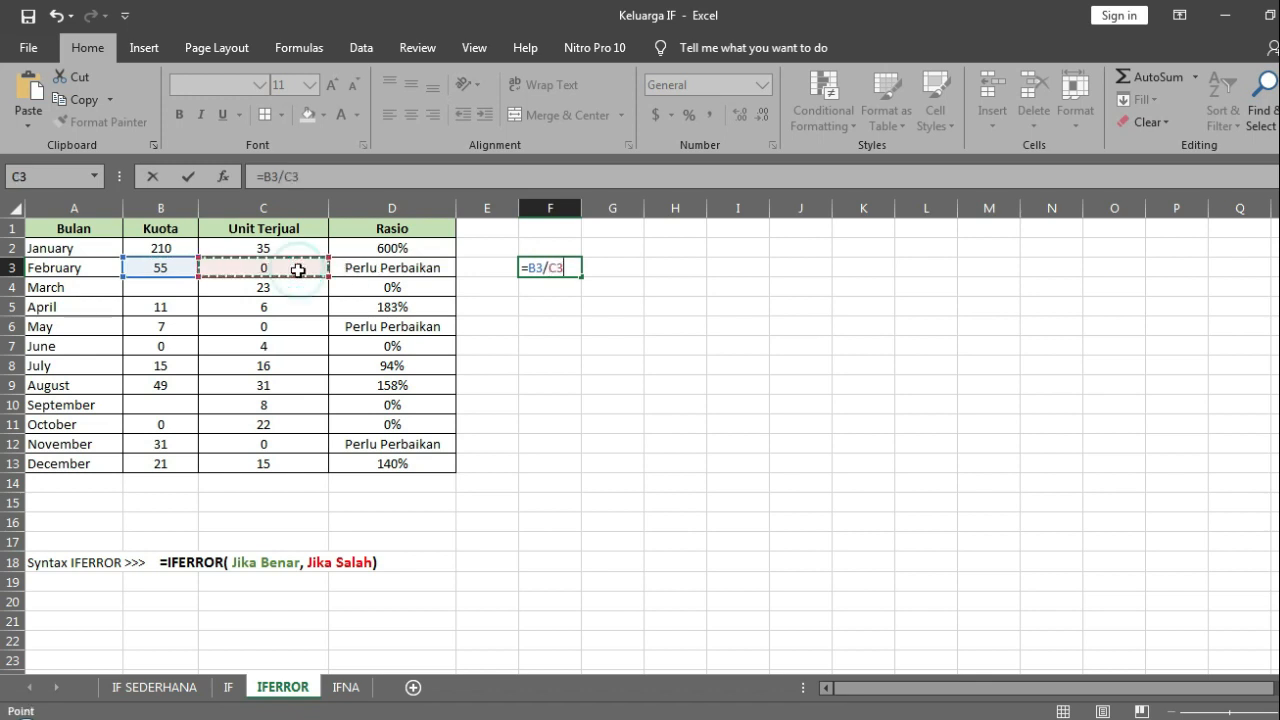
key("Return")
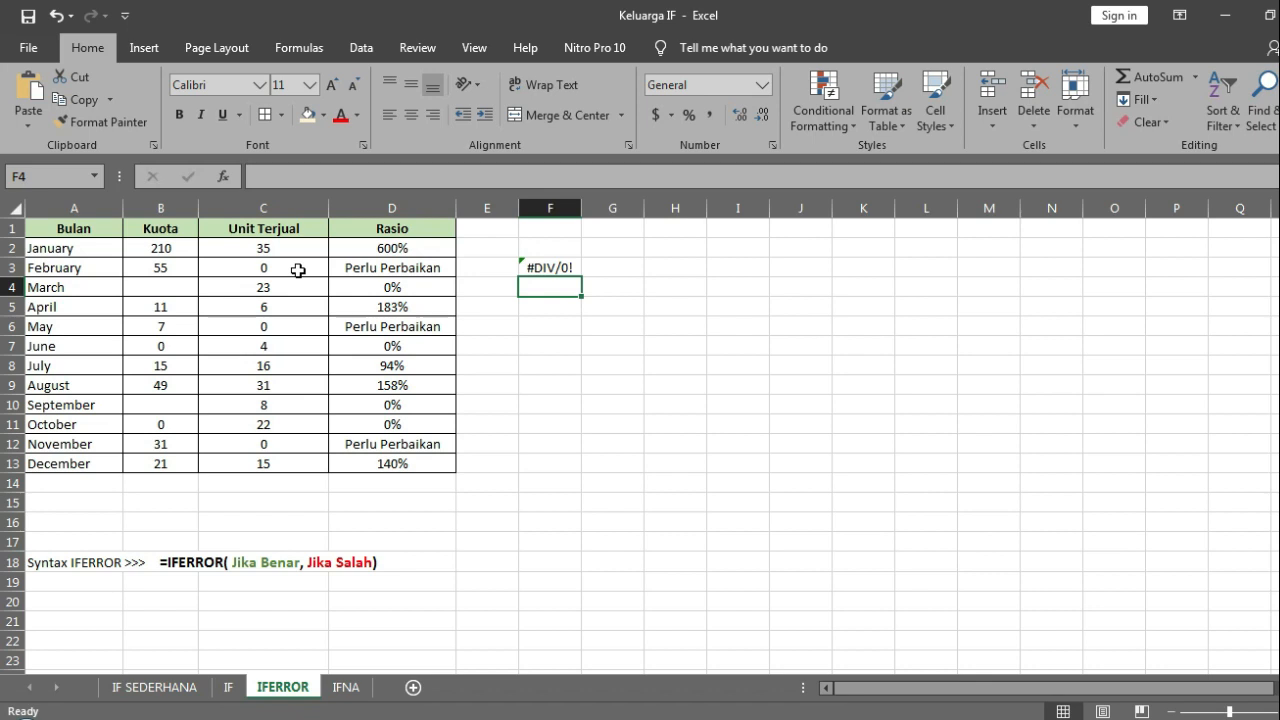
Step: Compare the plain division in F3 with the IFERROR formulas in D3 and D2, checking which source cells they reference
key("Up")
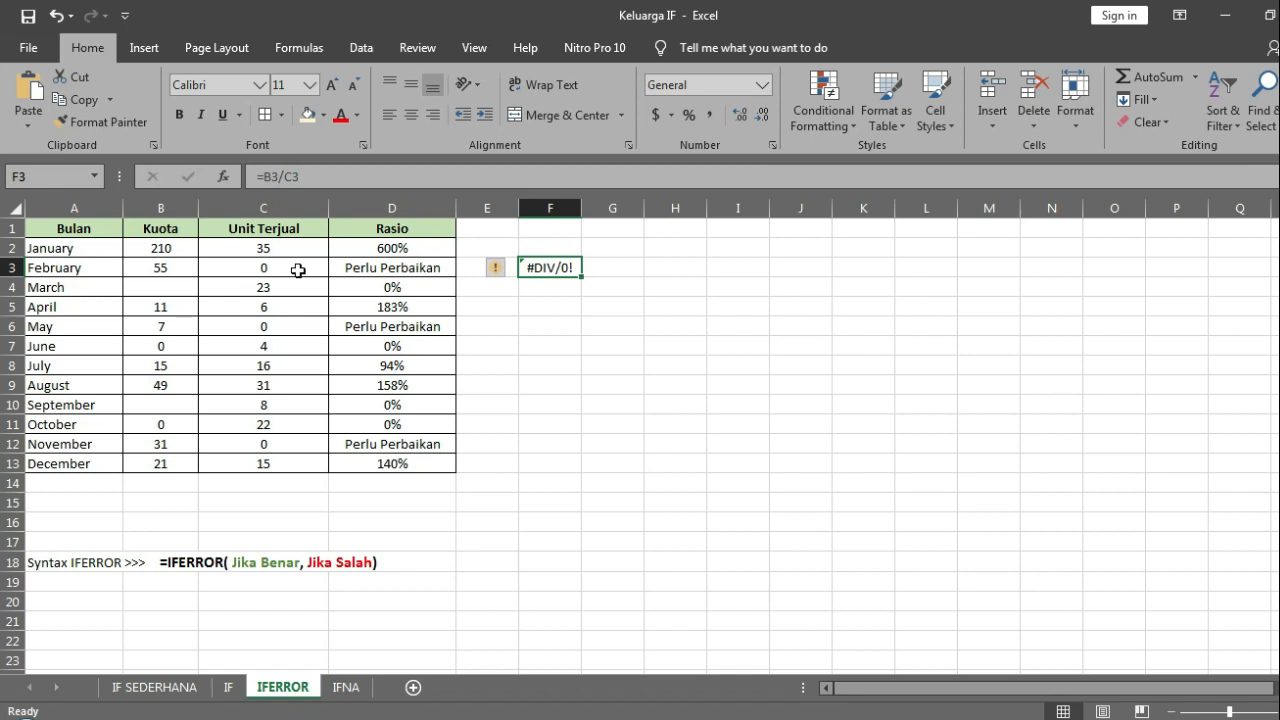
key("Left")
key("Left")
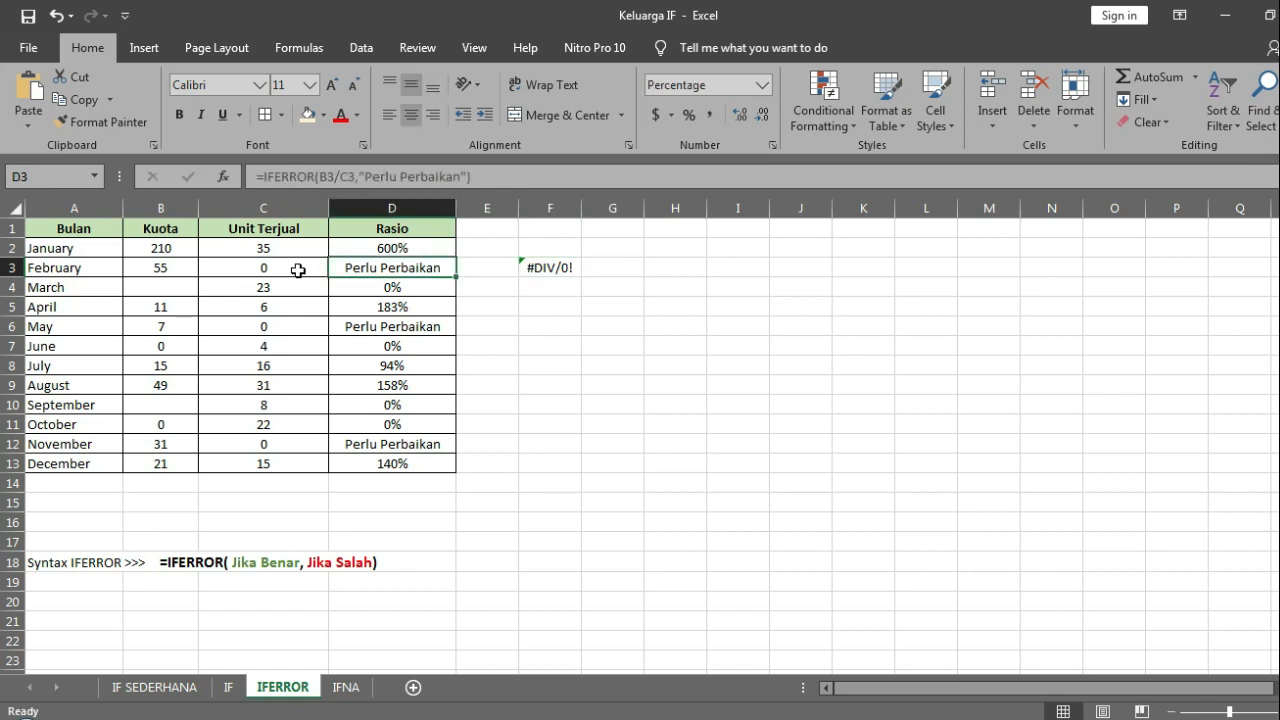
left_click(386, 176)
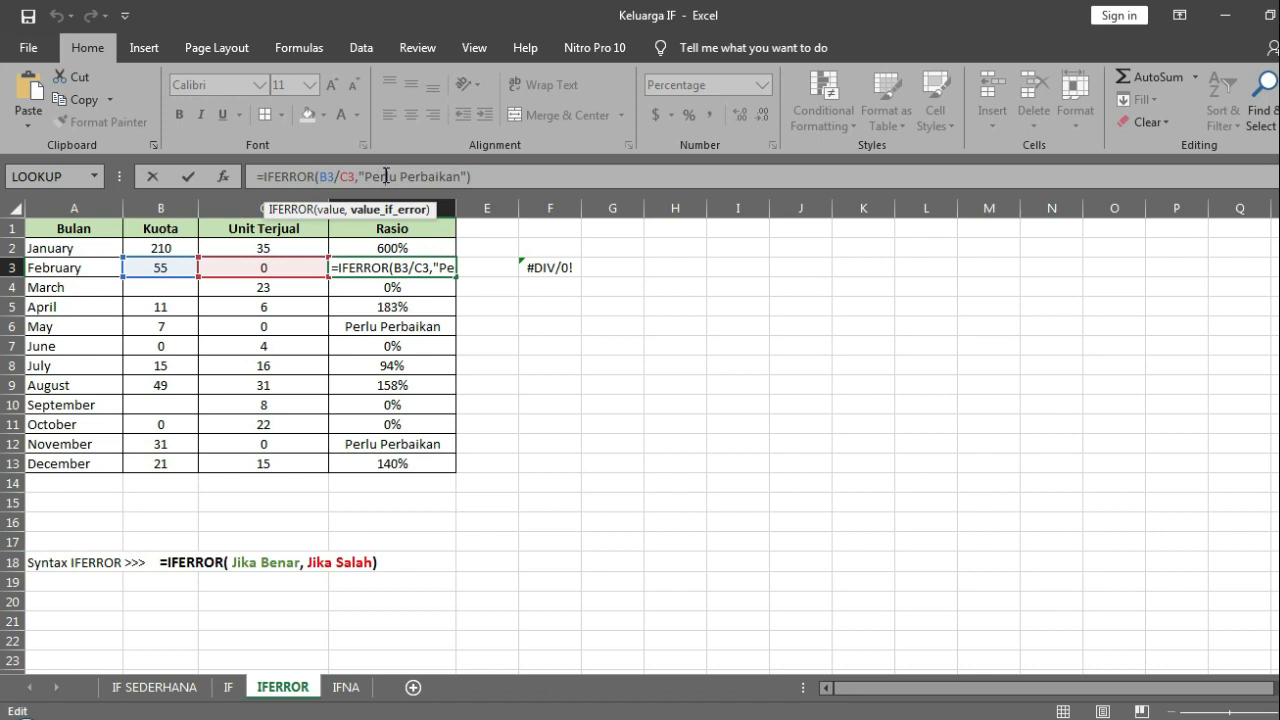
key("ctrl+Return")
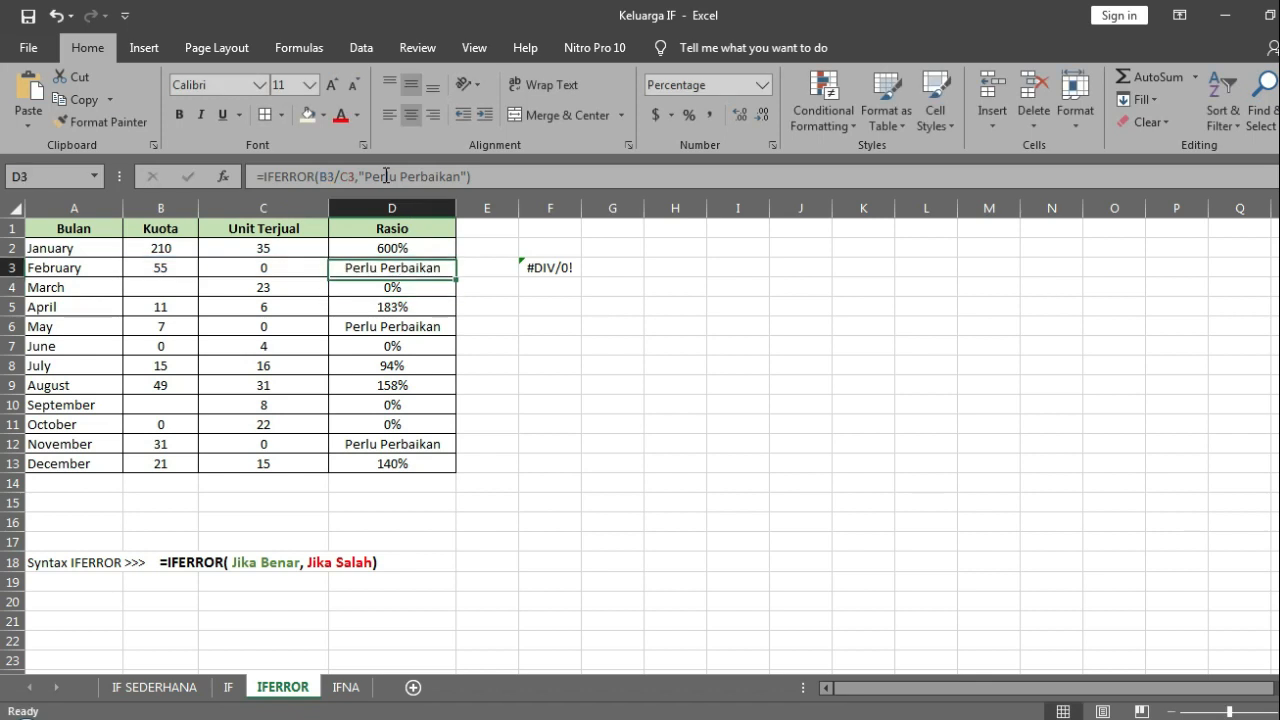
key("Up")
left_click(402, 176)
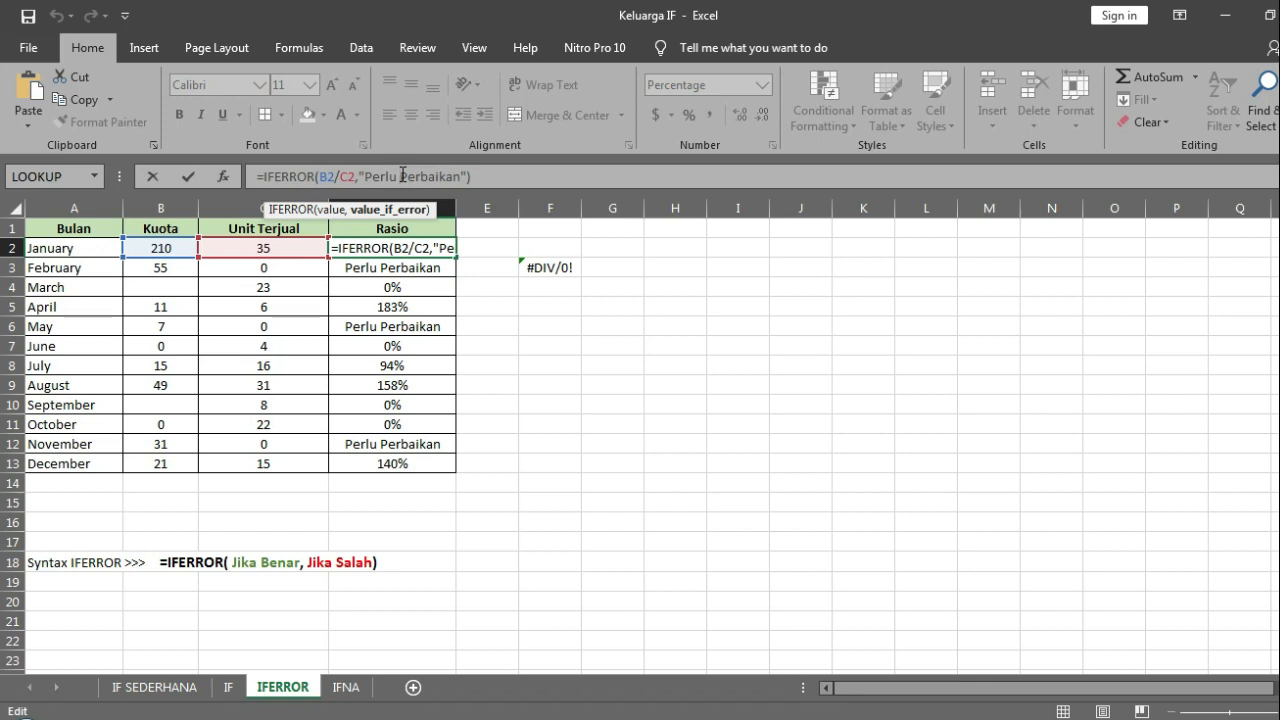
key("Return")
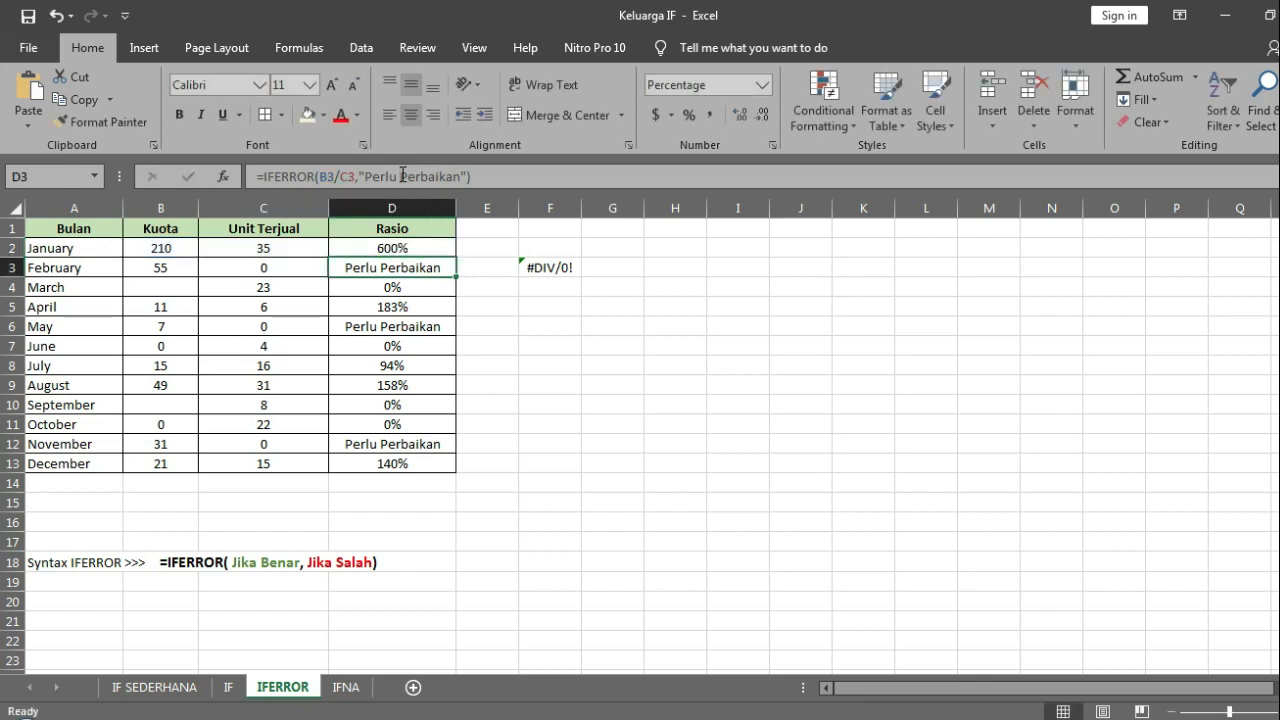
Step: Examine the Rasio results from March to November, inspecting the IFERROR formulas and source cells for March and May
key("Up")
key("Down")
key("Down")
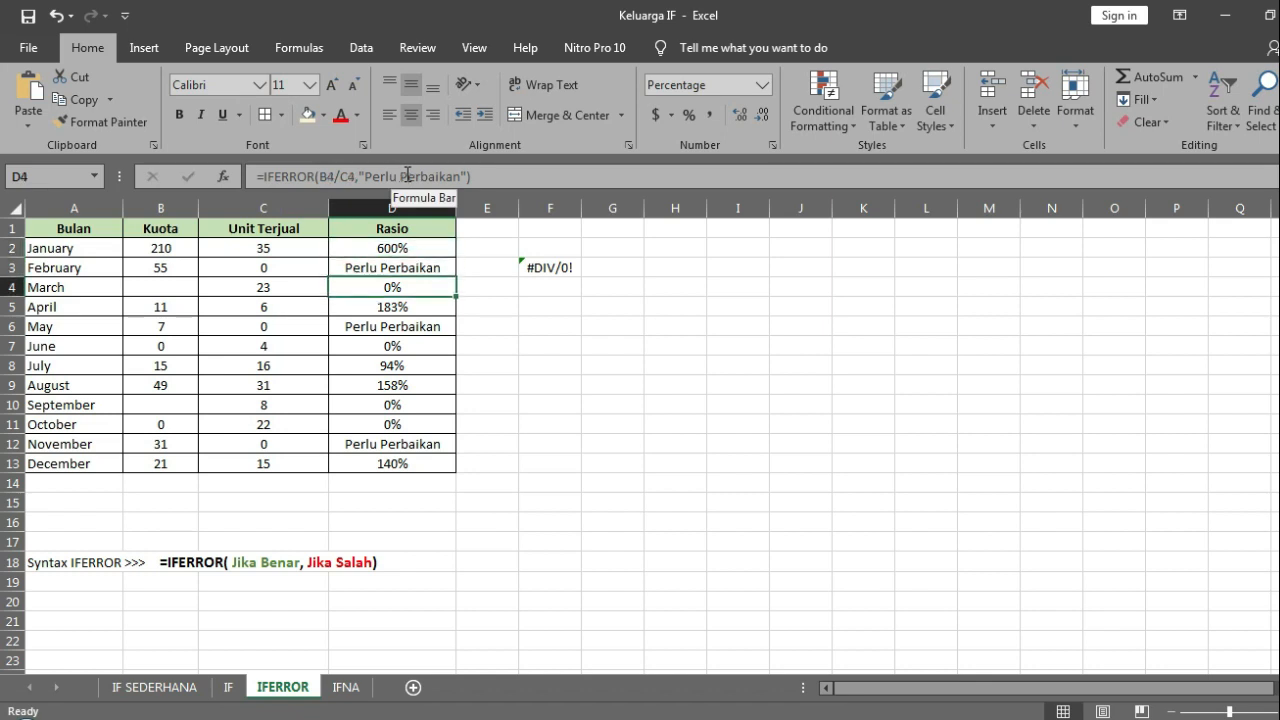
left_click(510, 173)
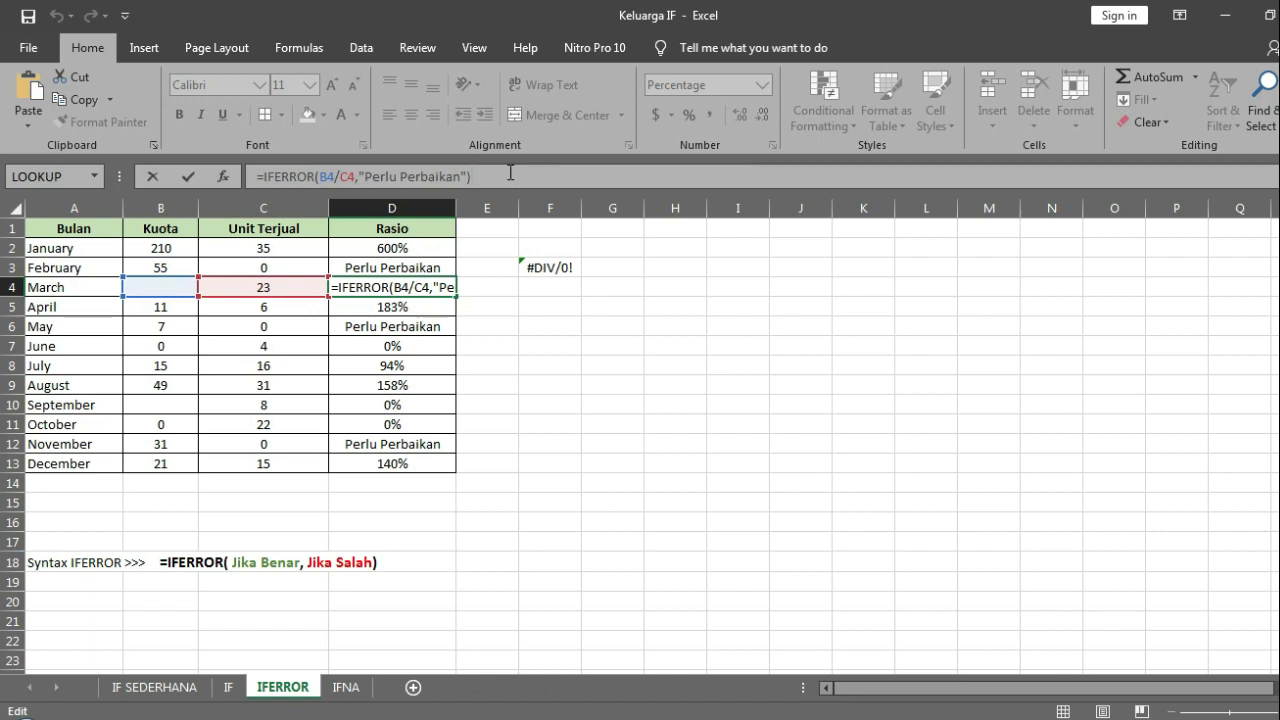
key("Return")
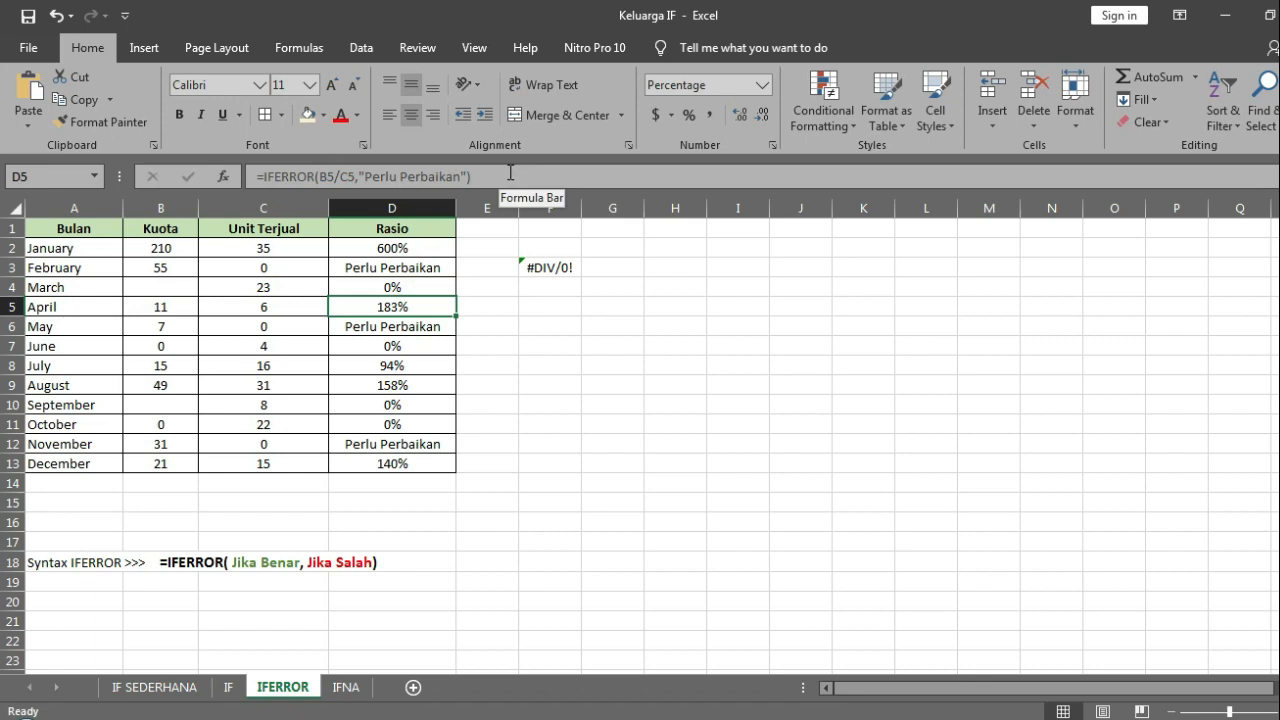
key("Down")
left_click(510, 173)
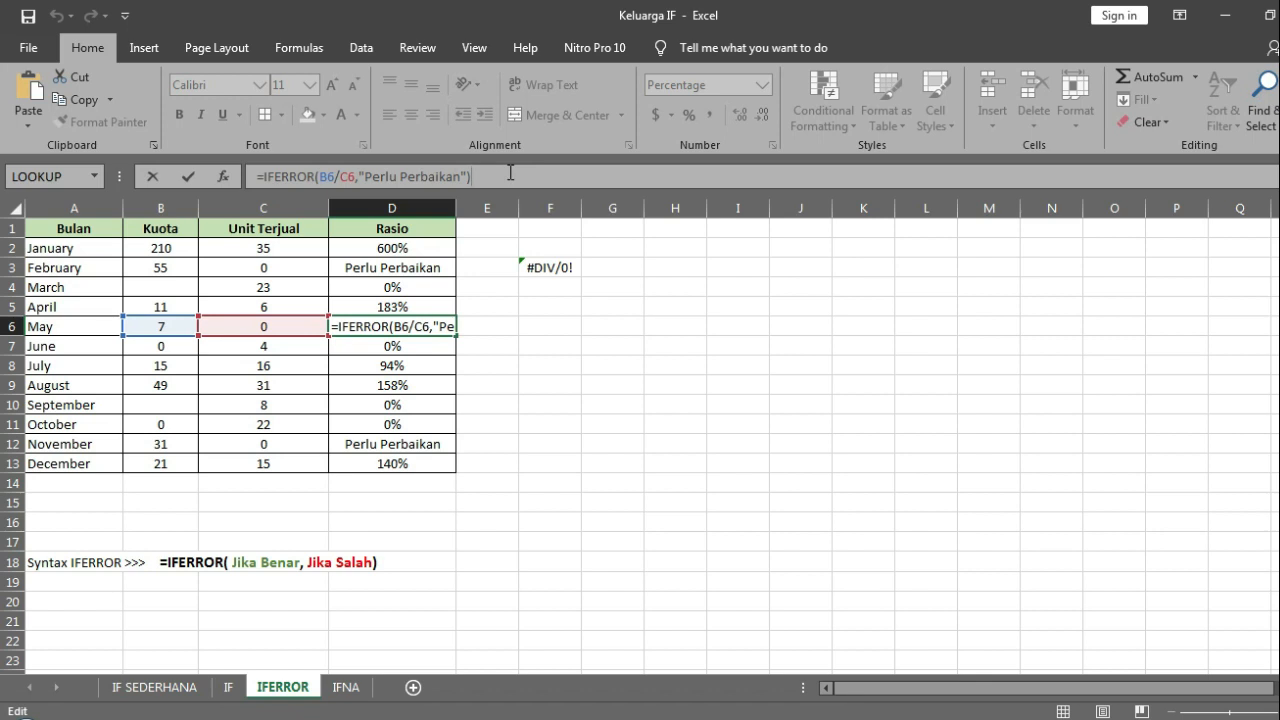
key("Return")
key("Down")
key("Down")
key("Down")
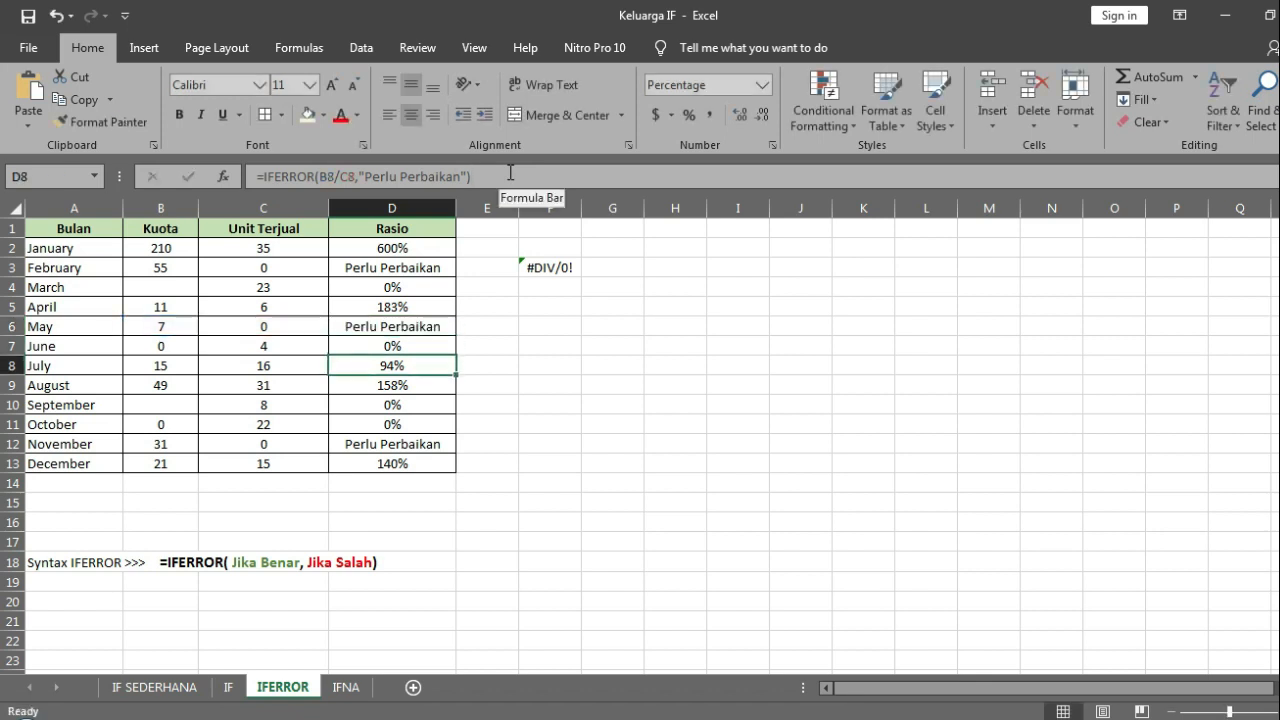
key("Down")
key("Down")
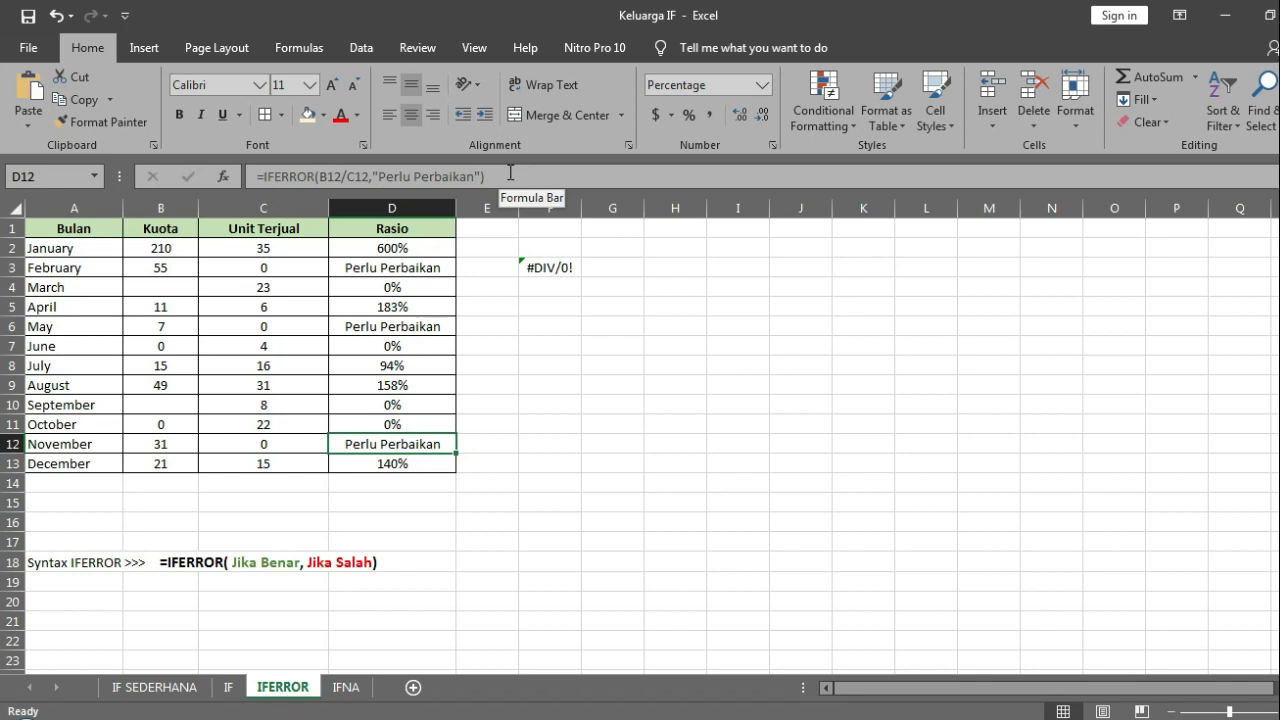
left_click(494, 329)
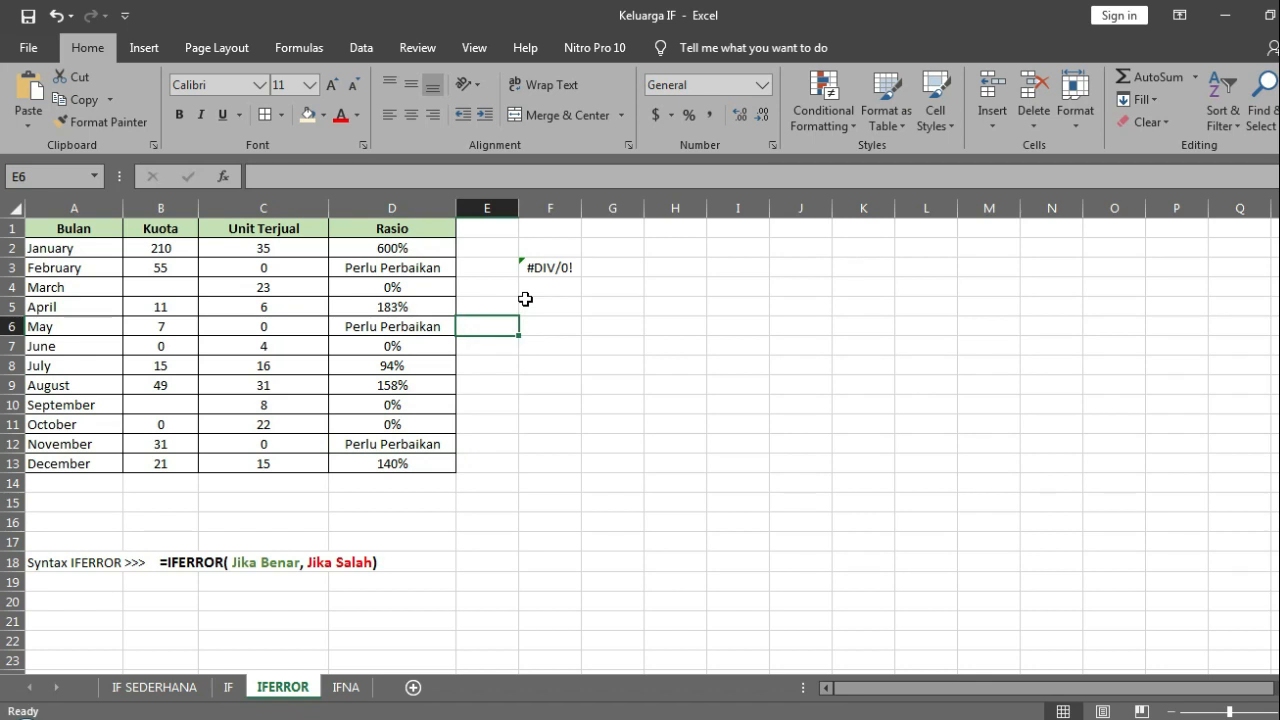
Step: On the IFNA sheet, start an IFNA formula in I2 with a nested VLOOKUP as its value argument
left_click(342, 692)
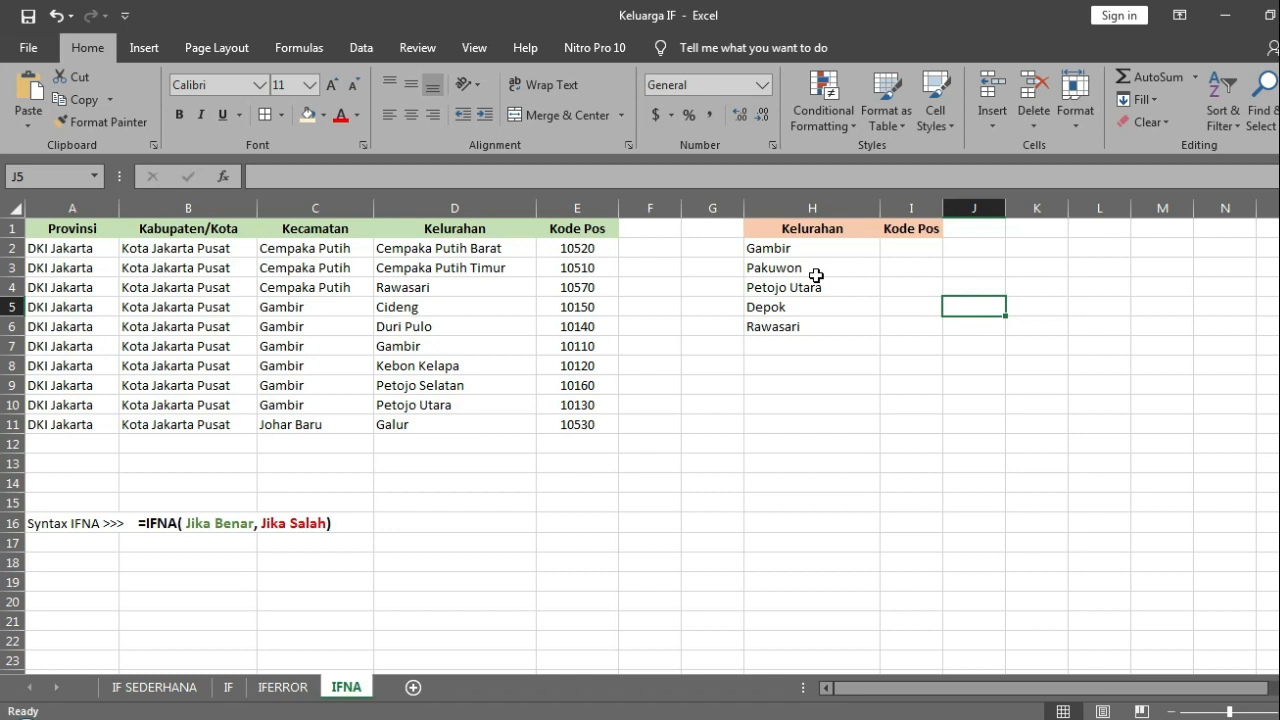
left_click(894, 246)
type("=ifna")
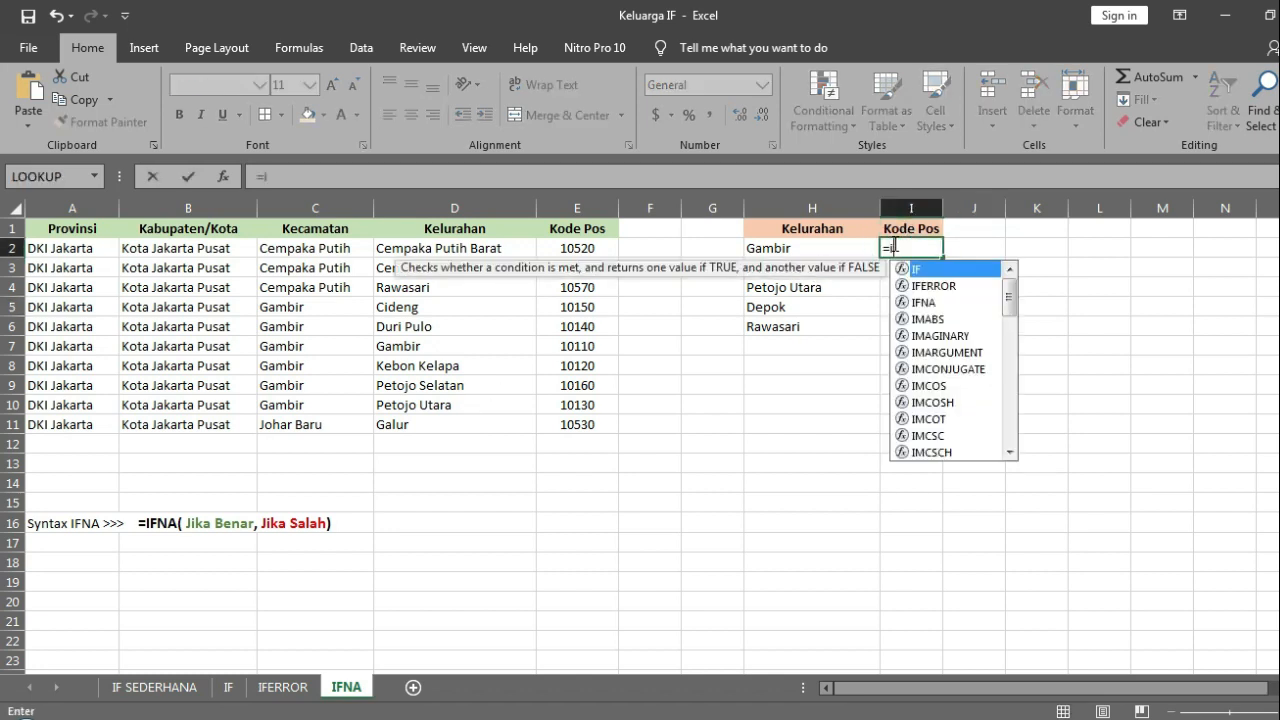
key("BackSpace")
key("BackSpace")
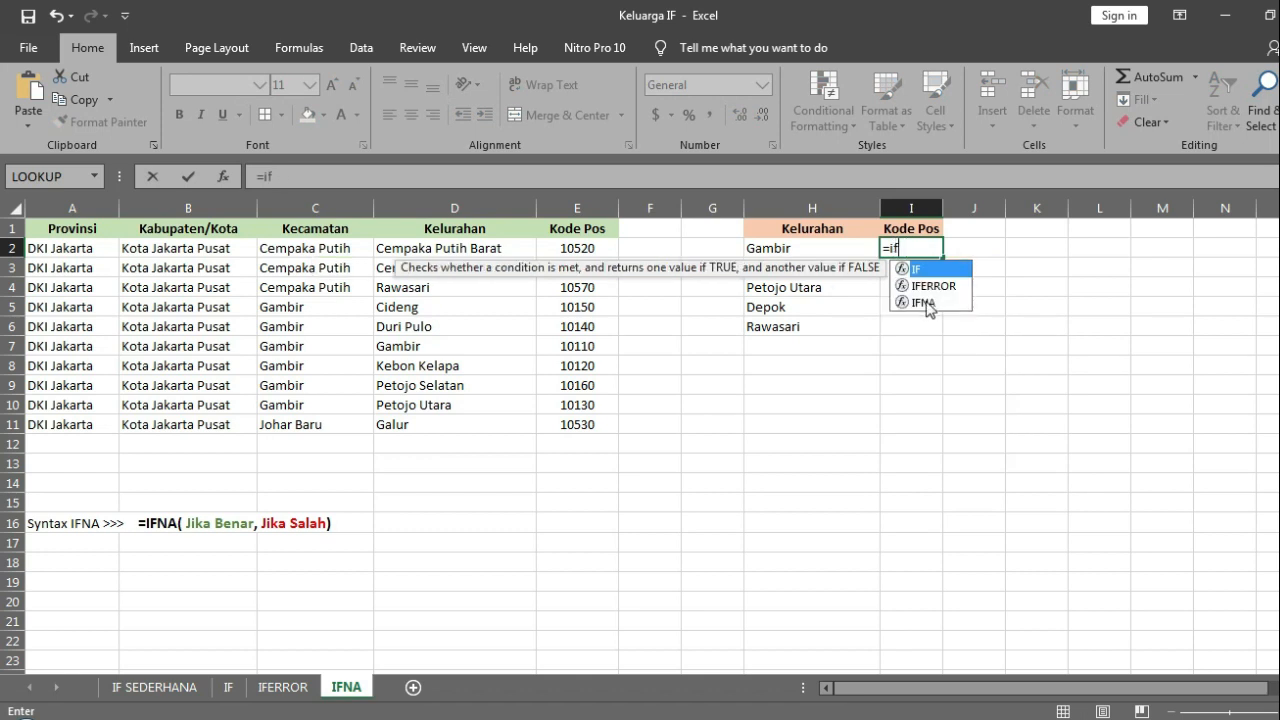
double_click(924, 302)
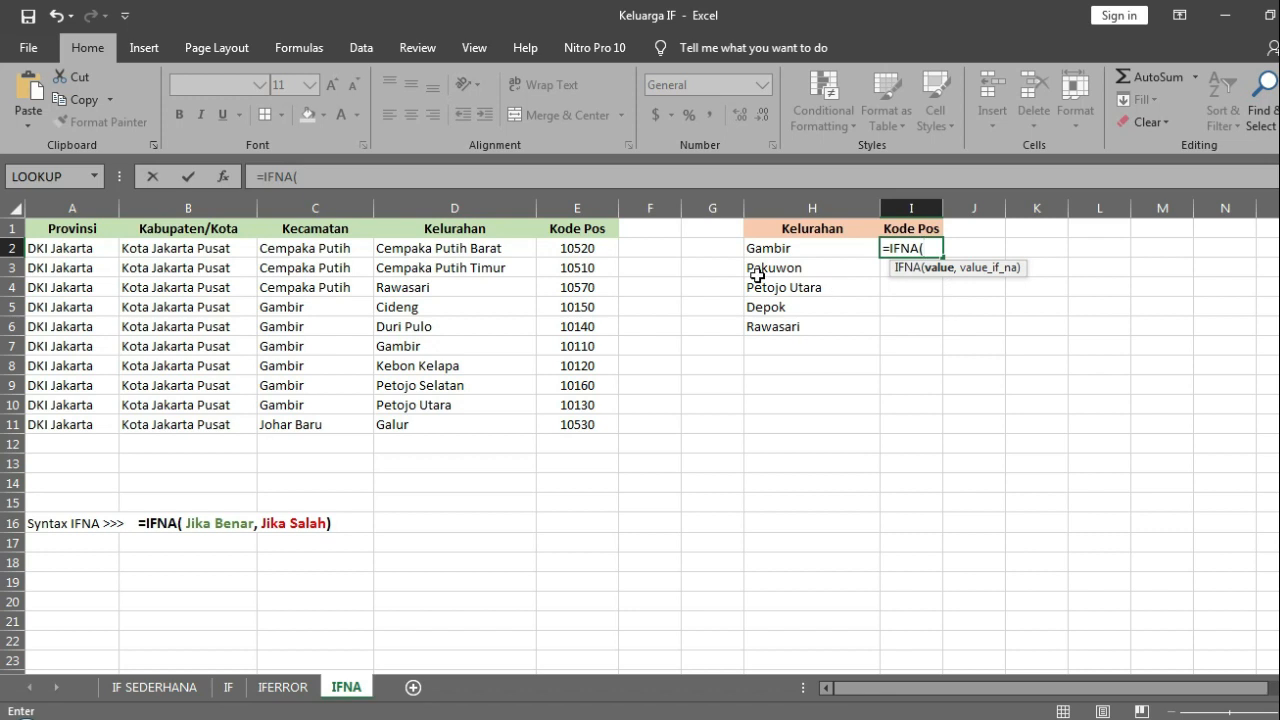
type("v")
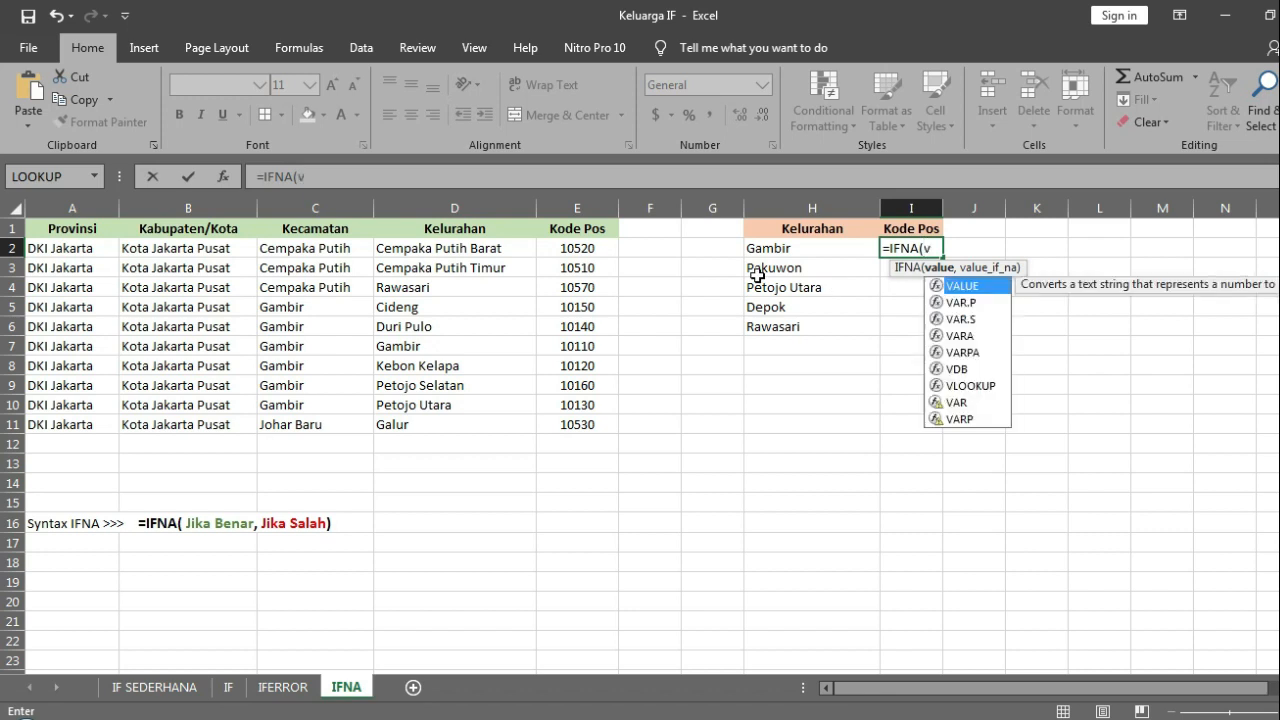
key("BackSpace")
type("V")
double_click(961, 387)
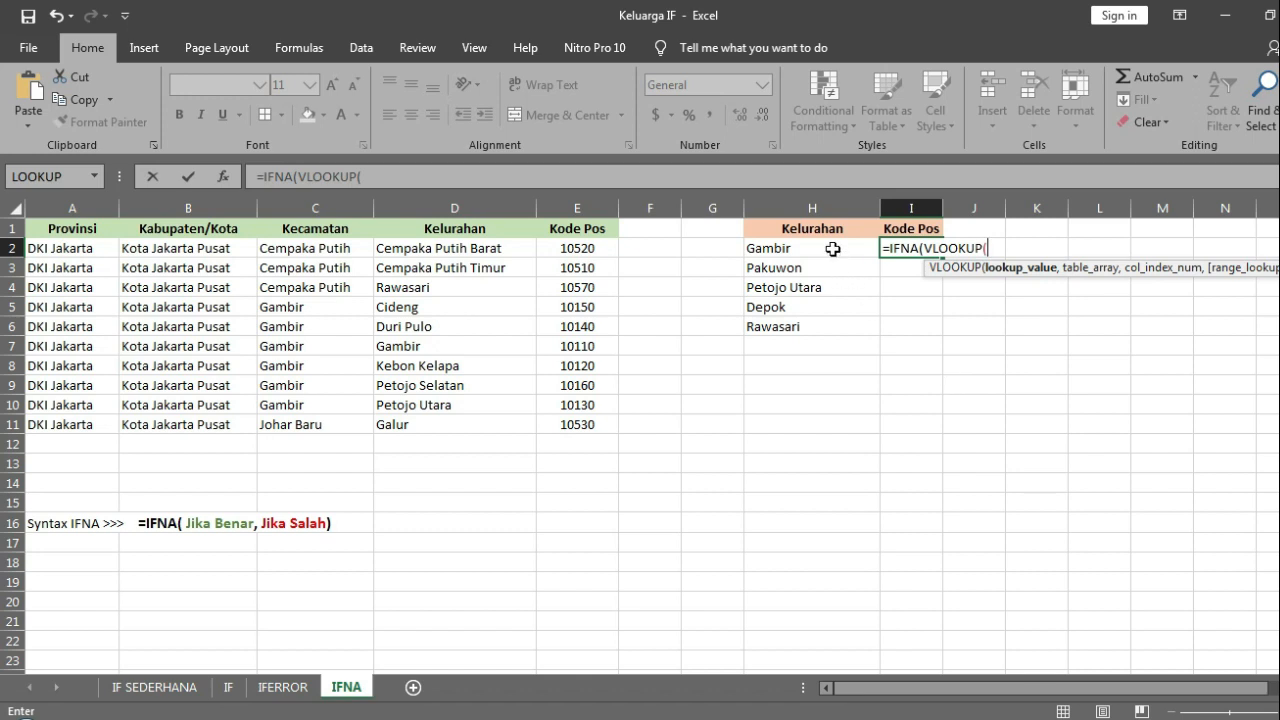
Step: Give the VLOOKUP H2 as its lookup value and the absolute range $D$2:$E$11 as its table array
left_click(437, 257)
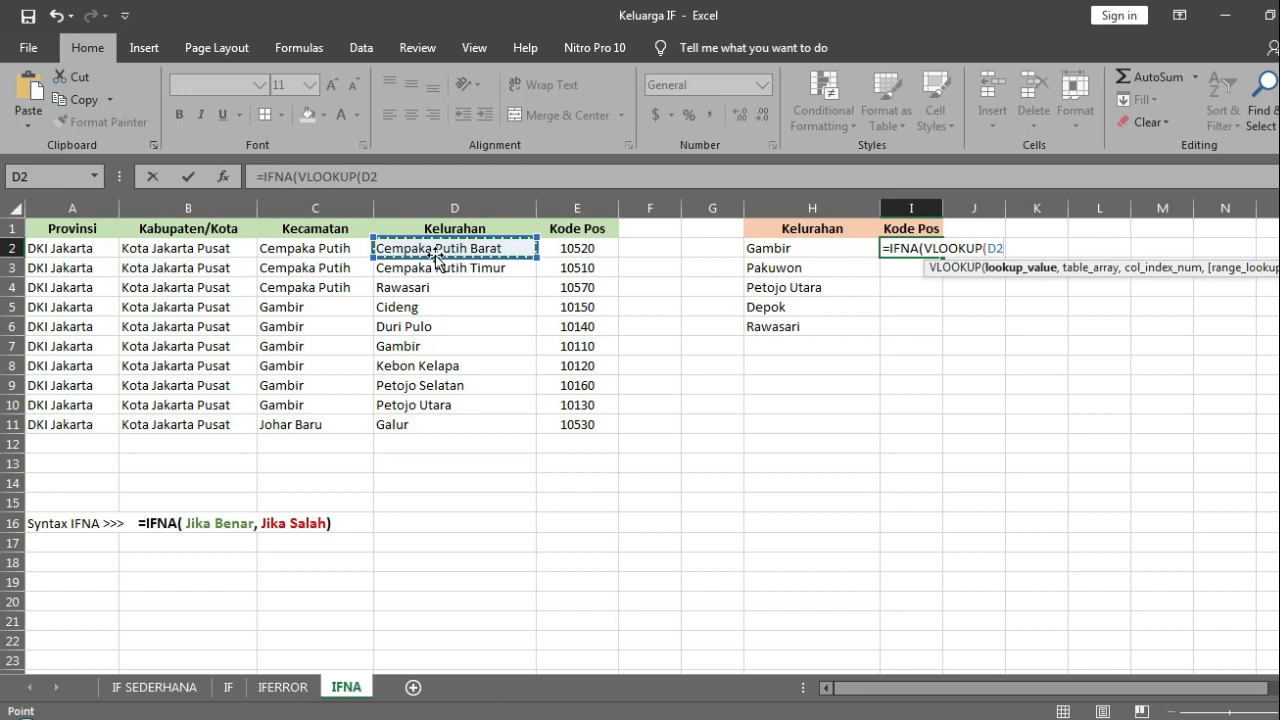
key("shift+Right")
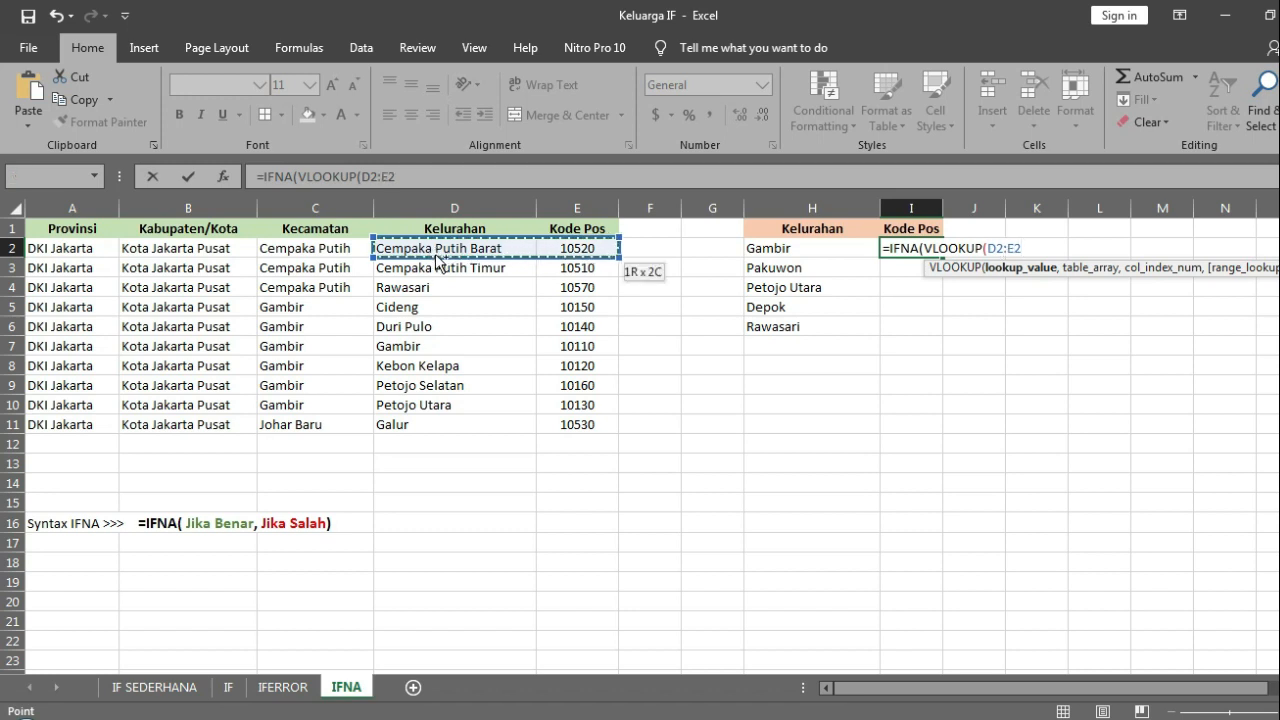
key("ctrl+shift+Down")
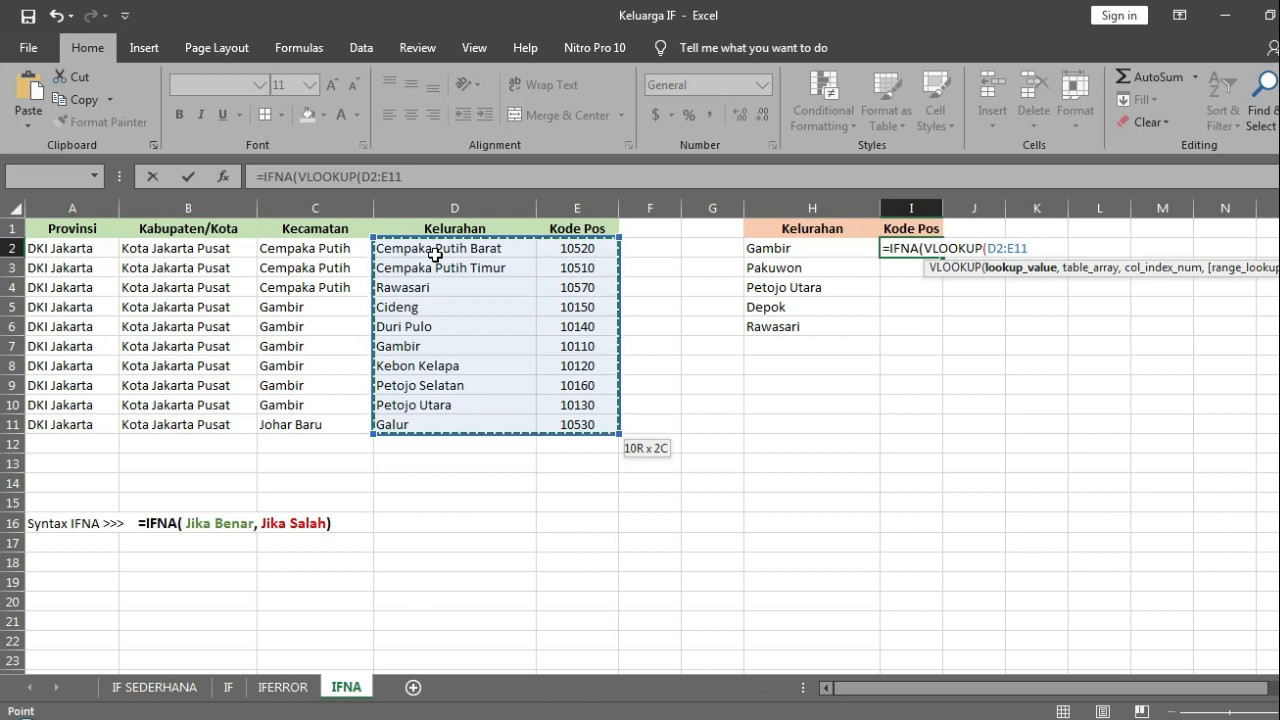
key("F4")
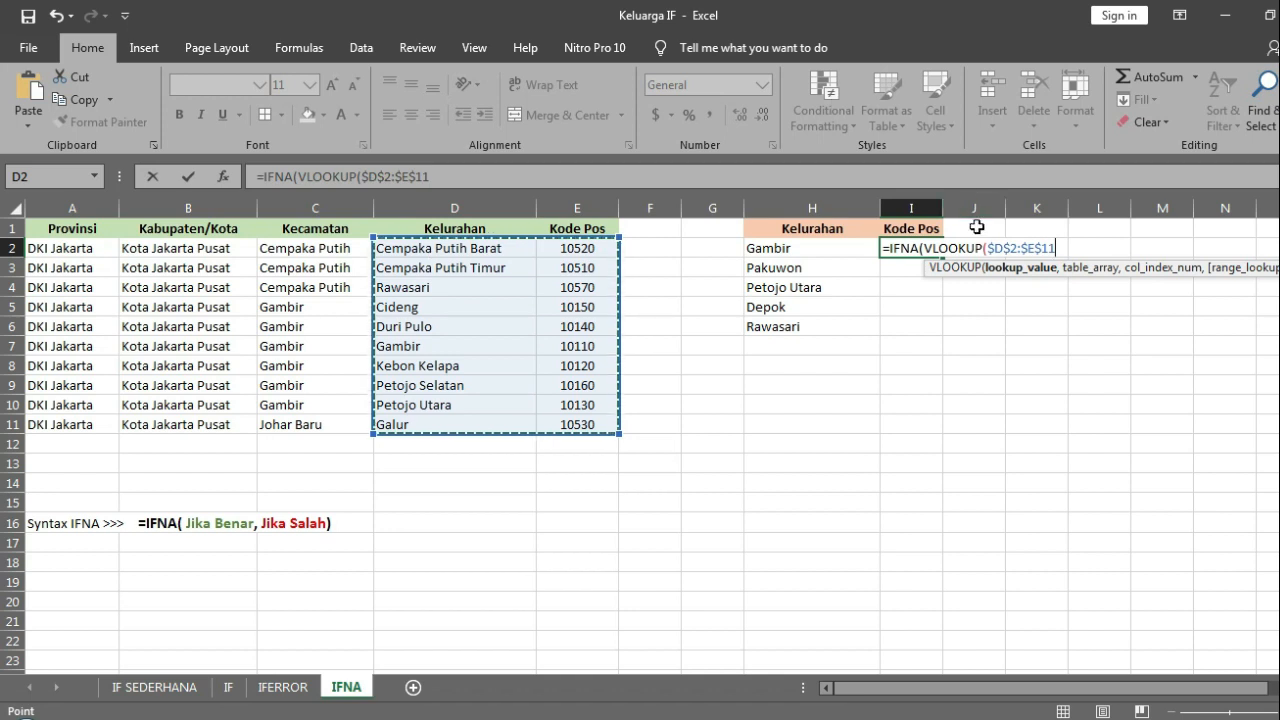
left_click(989, 250)
type(",")
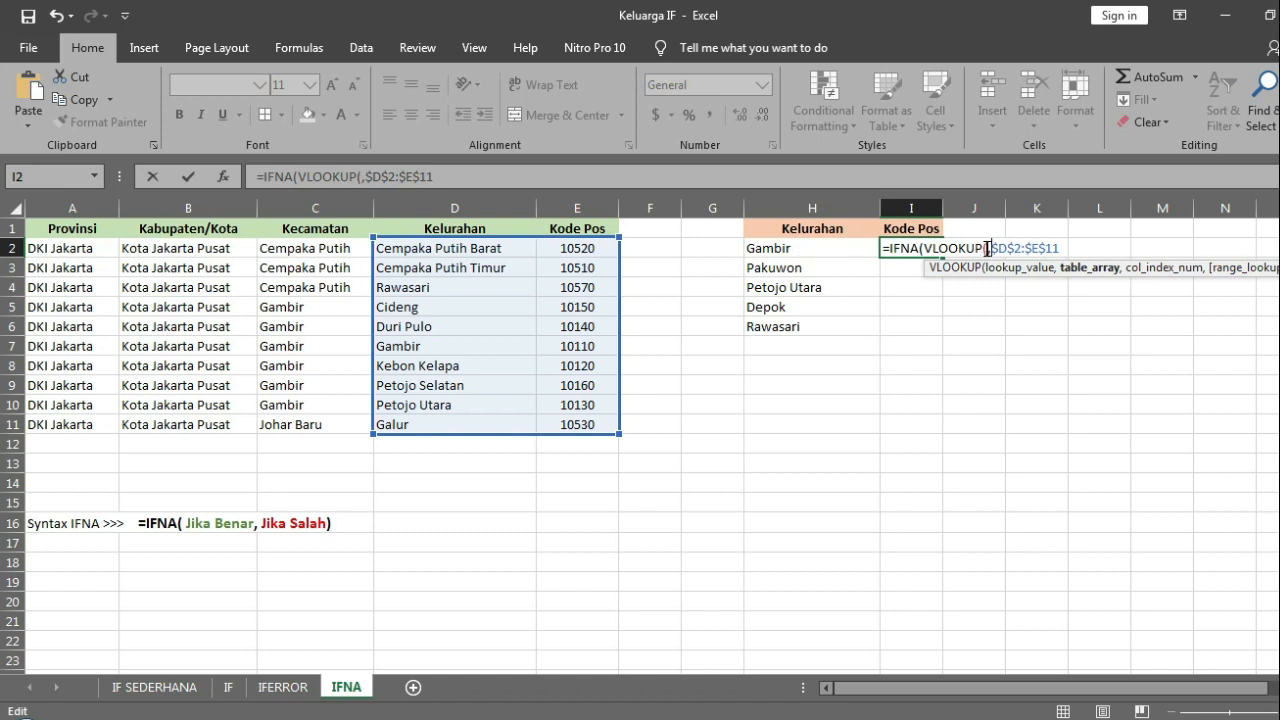
key("Left")
left_click(807, 251)
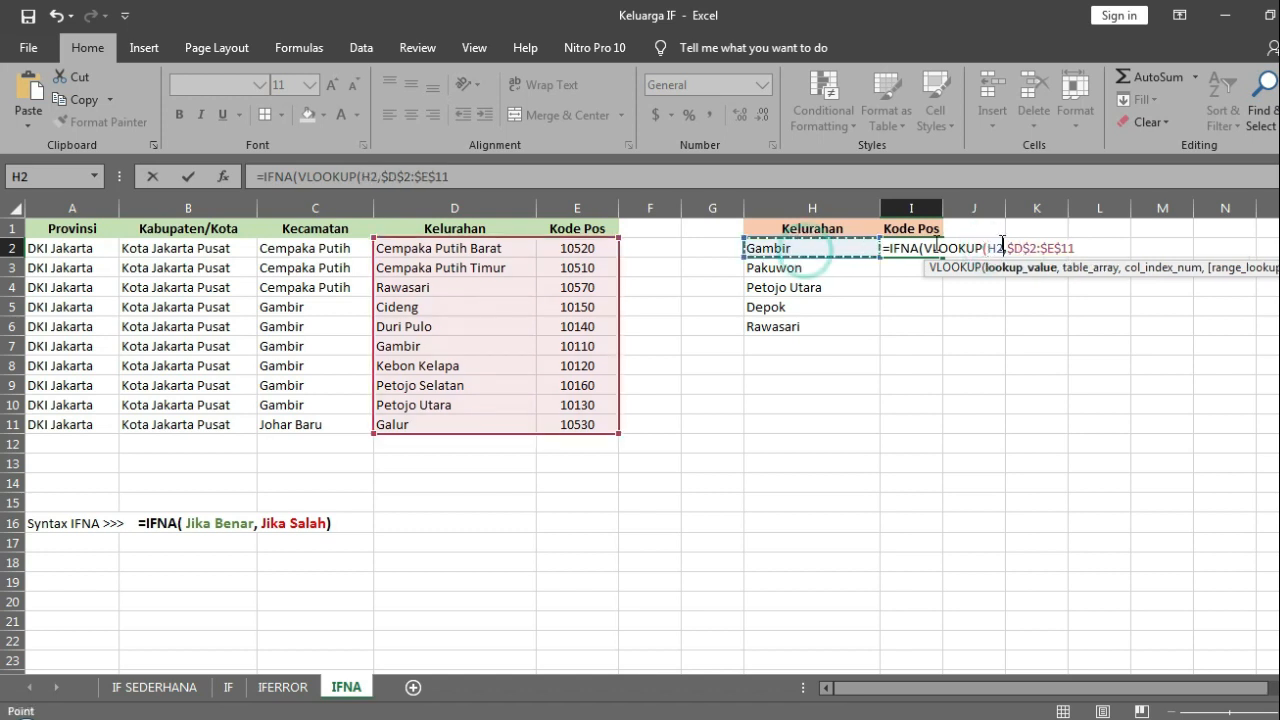
Step: Complete the VLOOKUP with column index 2 and exact match FALSE, then close its parenthesis
left_click(806, 181)
type(",")
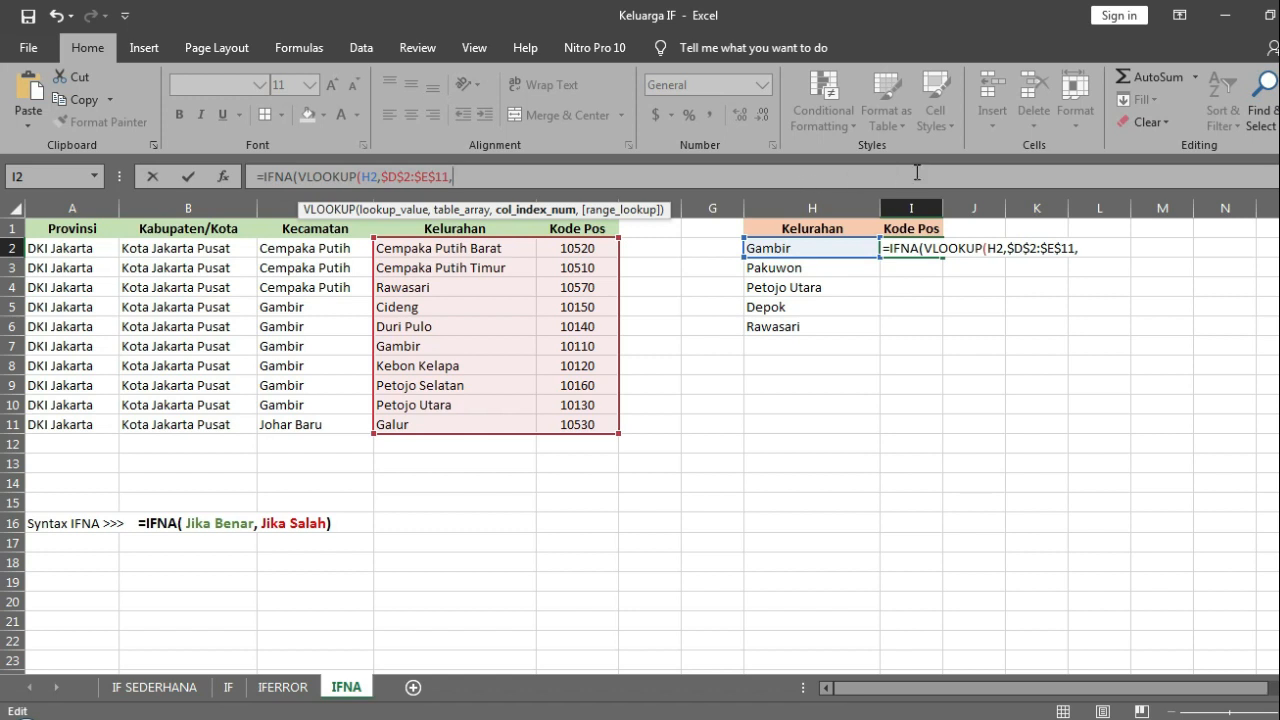
type("2,")
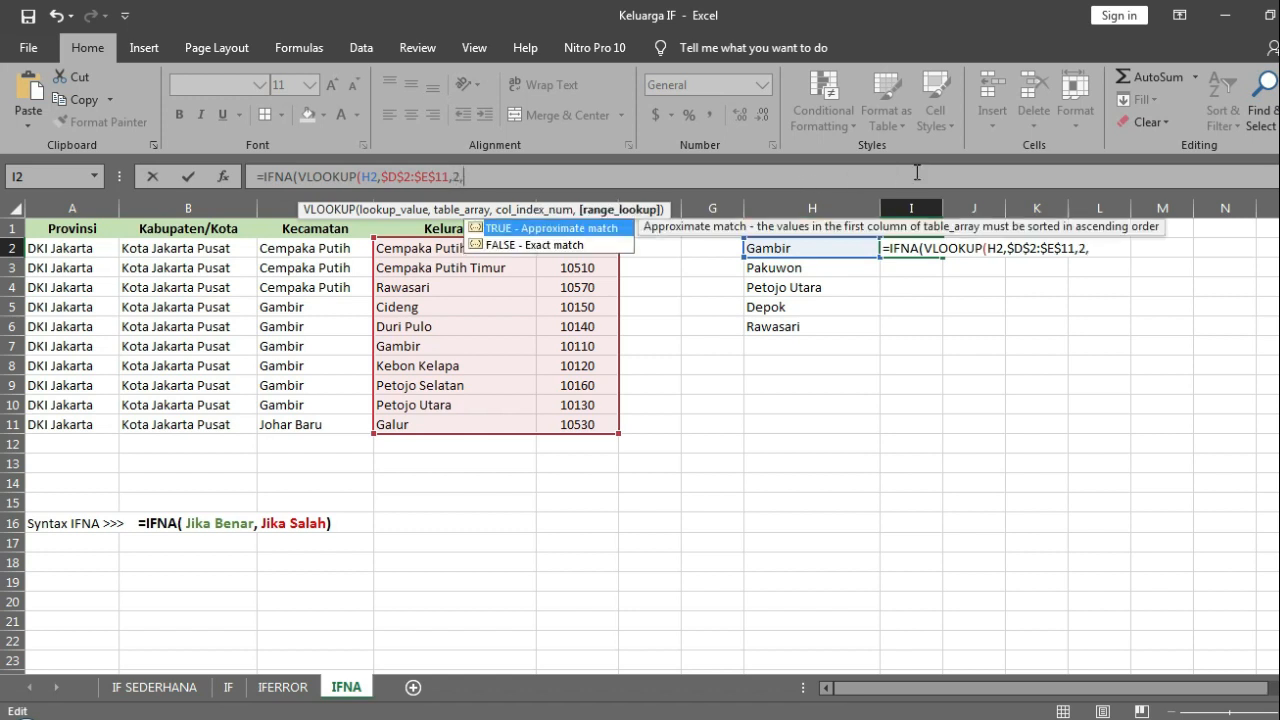
type("FALSE)")
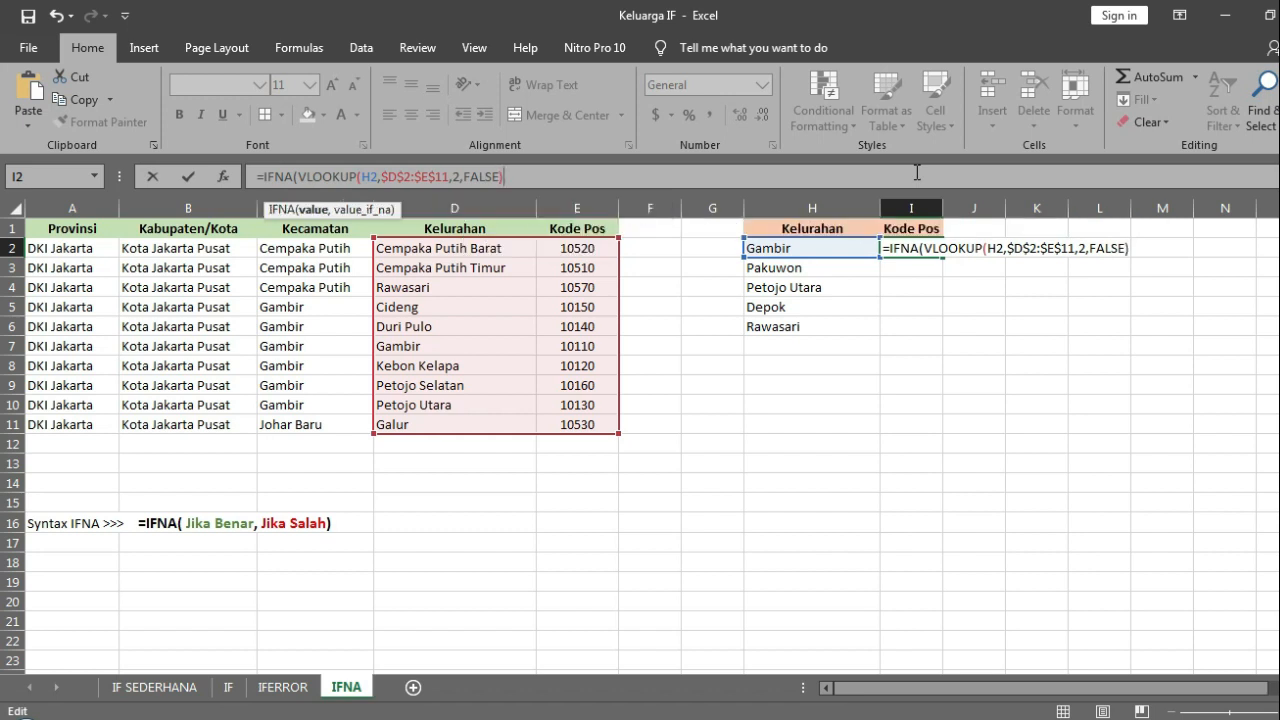
key("Return")
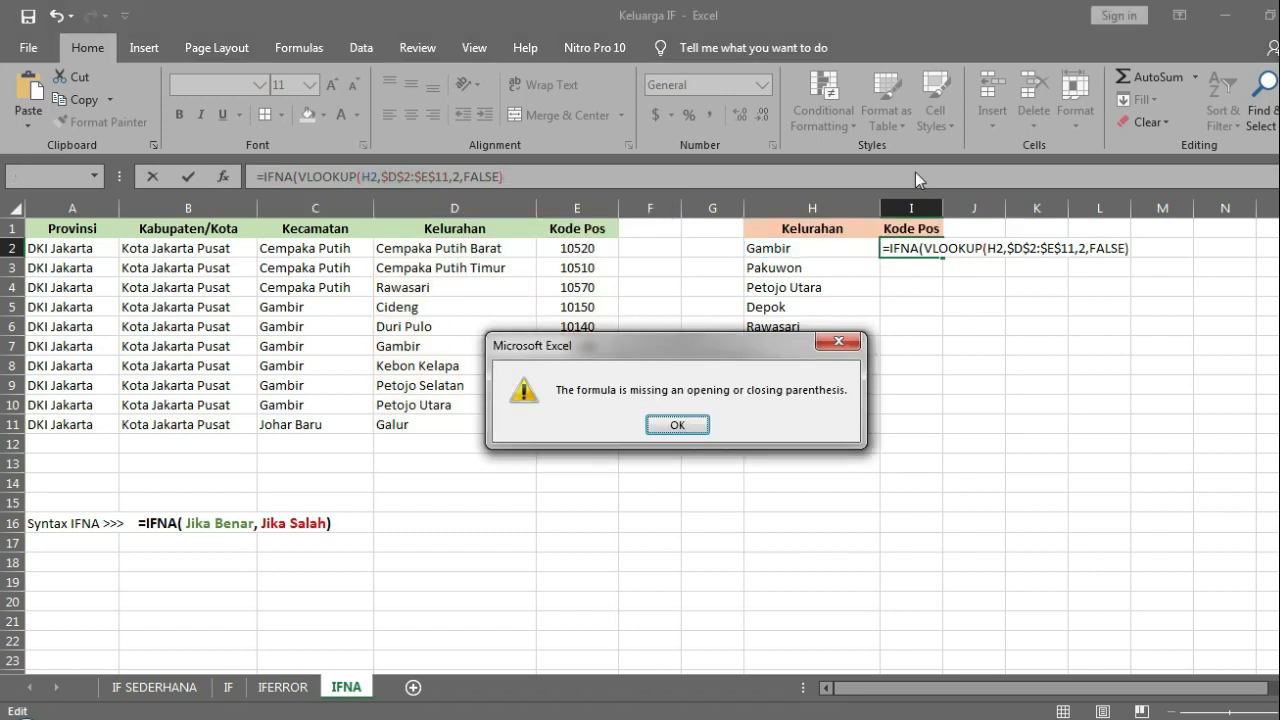
key("Return")
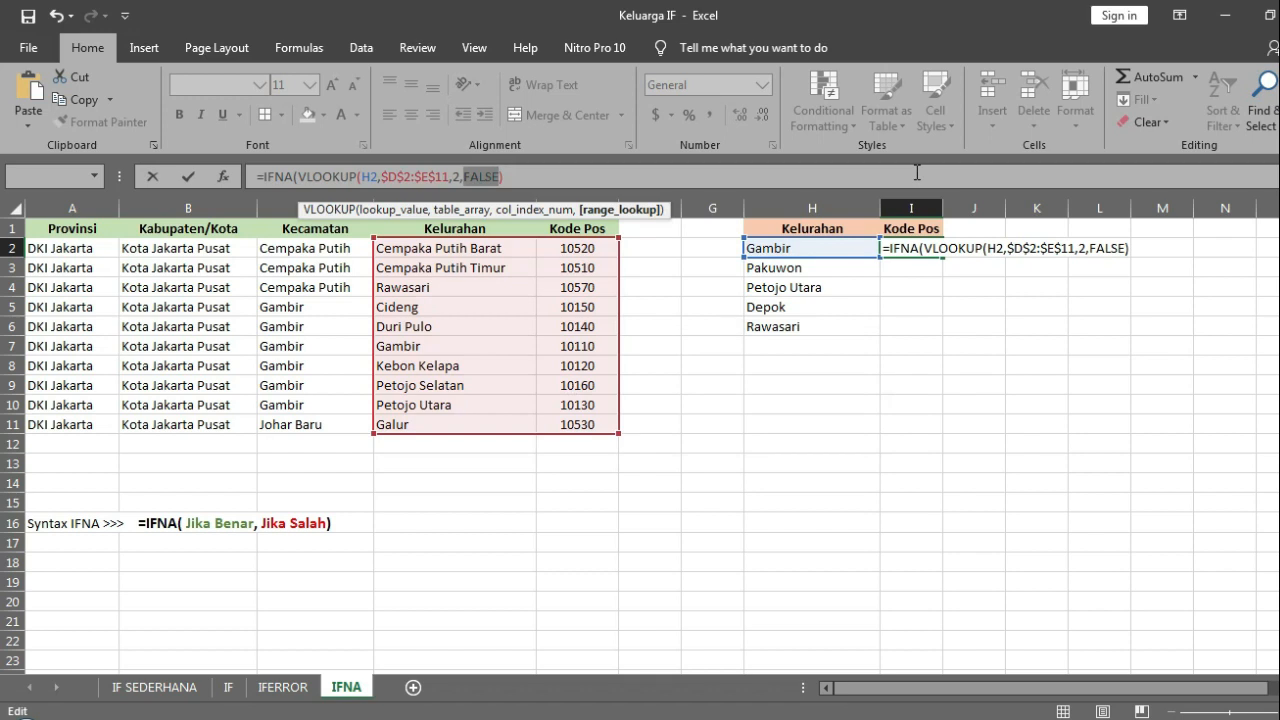
Step: Add "SALAH" as the IFNA fallback, enter the completed formula in I2, and fill it down to I6
left_click(559, 180)
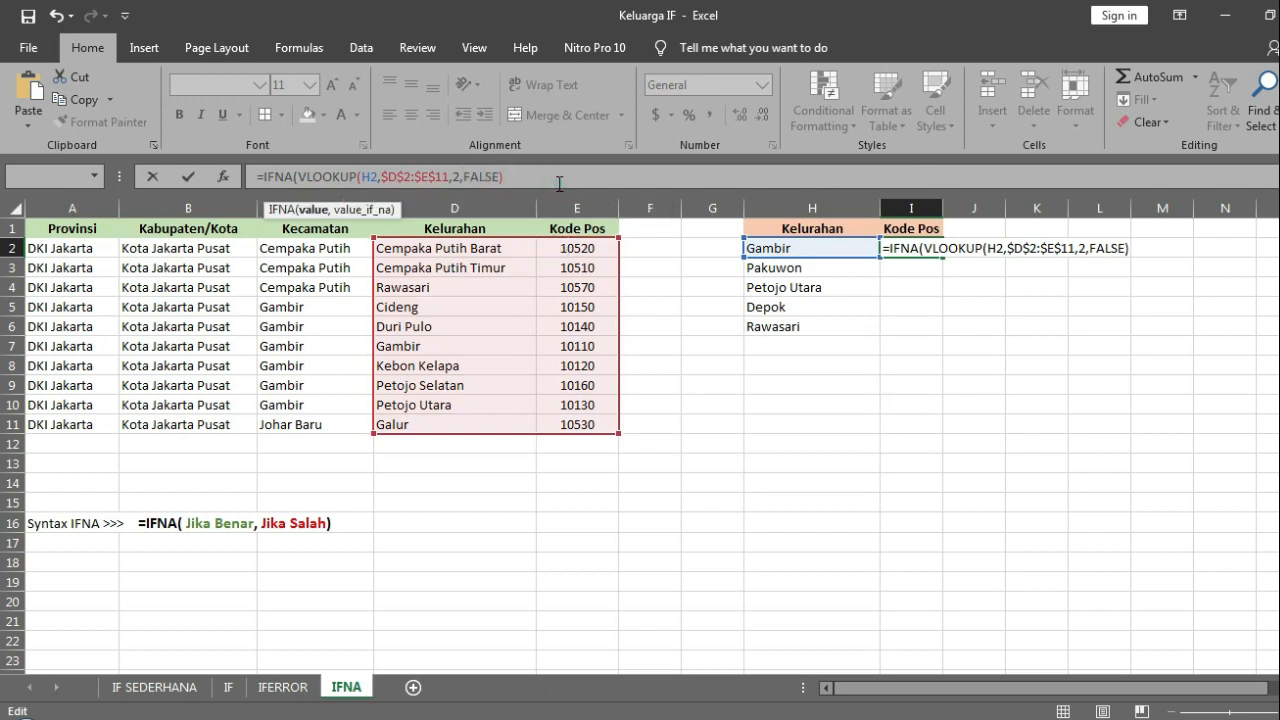
type(",")
type("\"S")
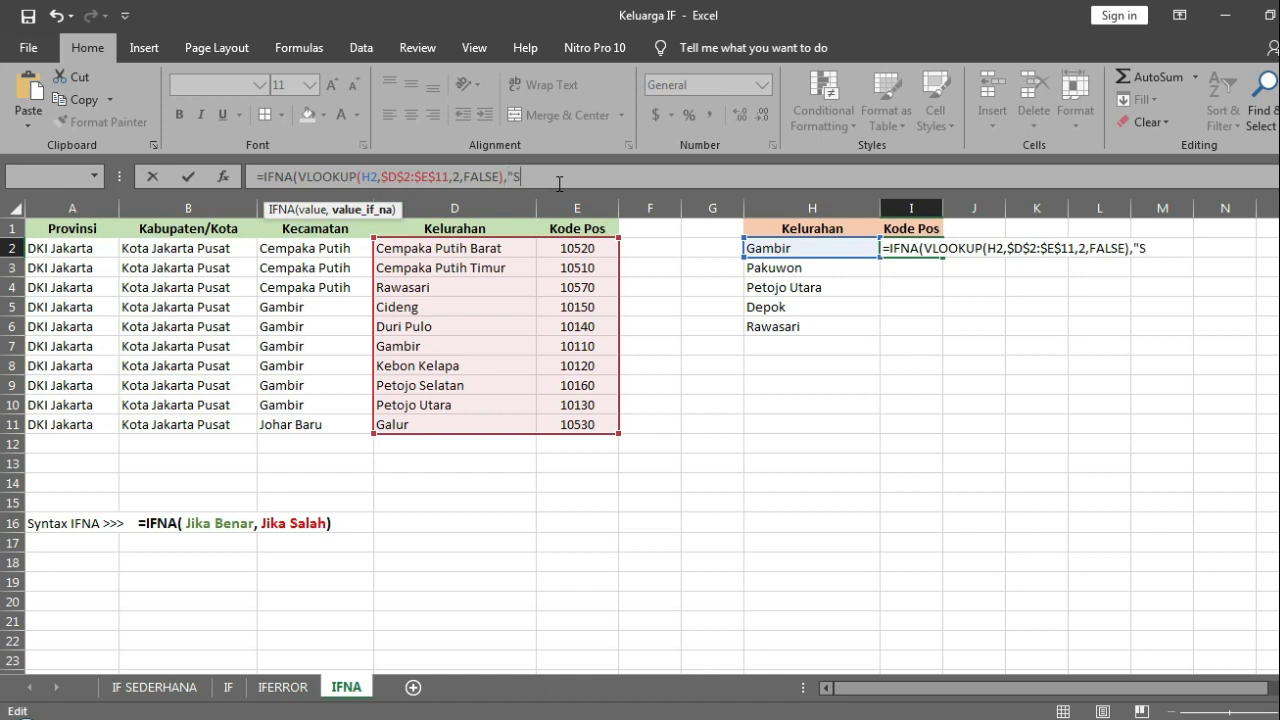
type("ALAH\")")
key("Return")
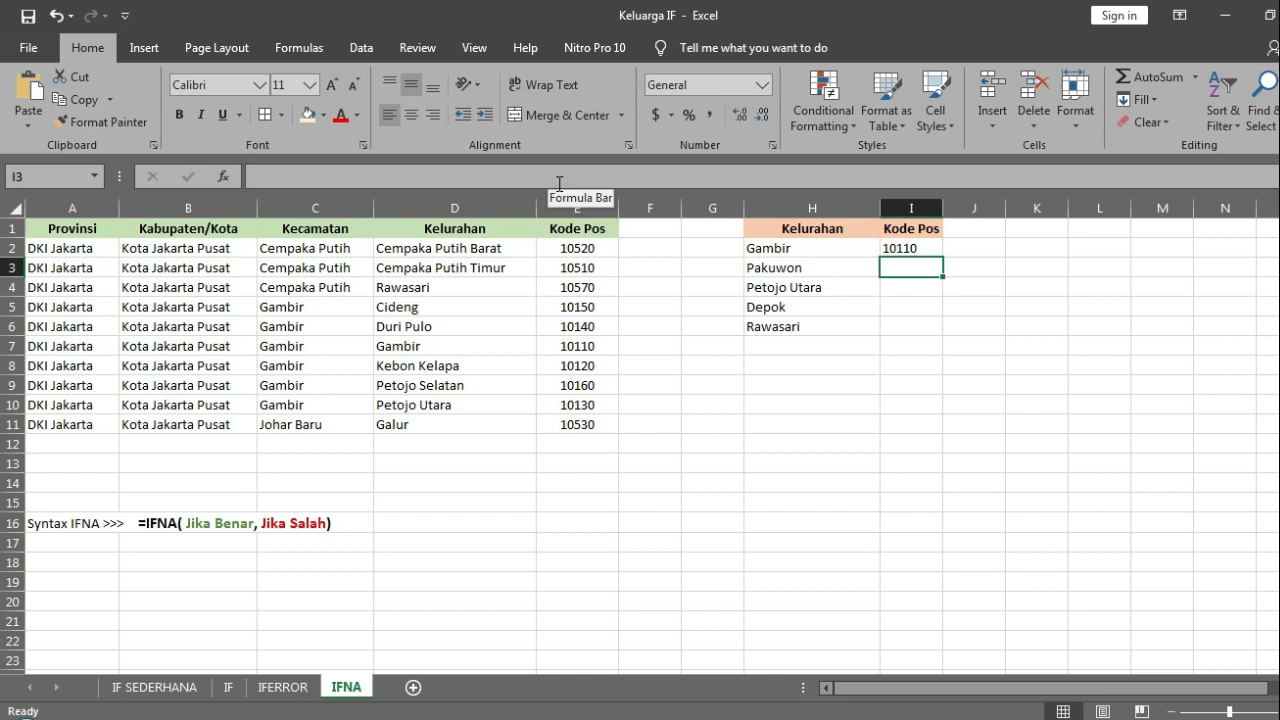
left_click(912, 248)
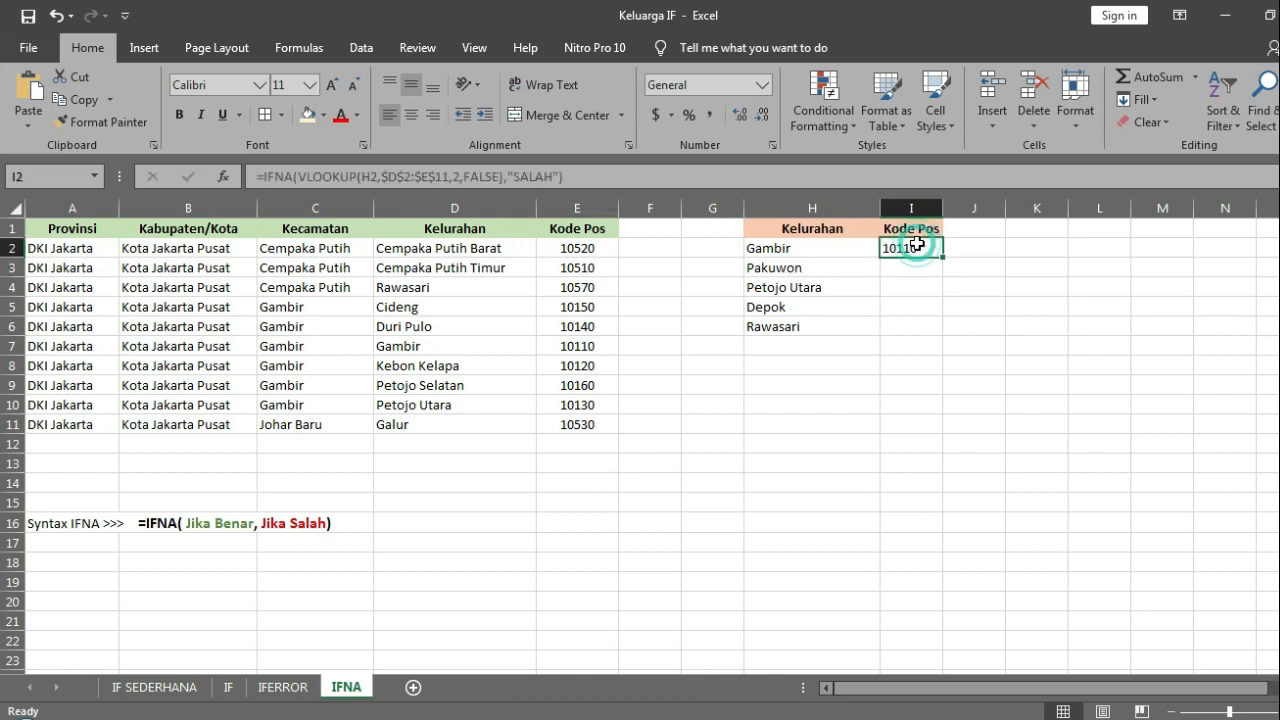
double_click(942, 257)
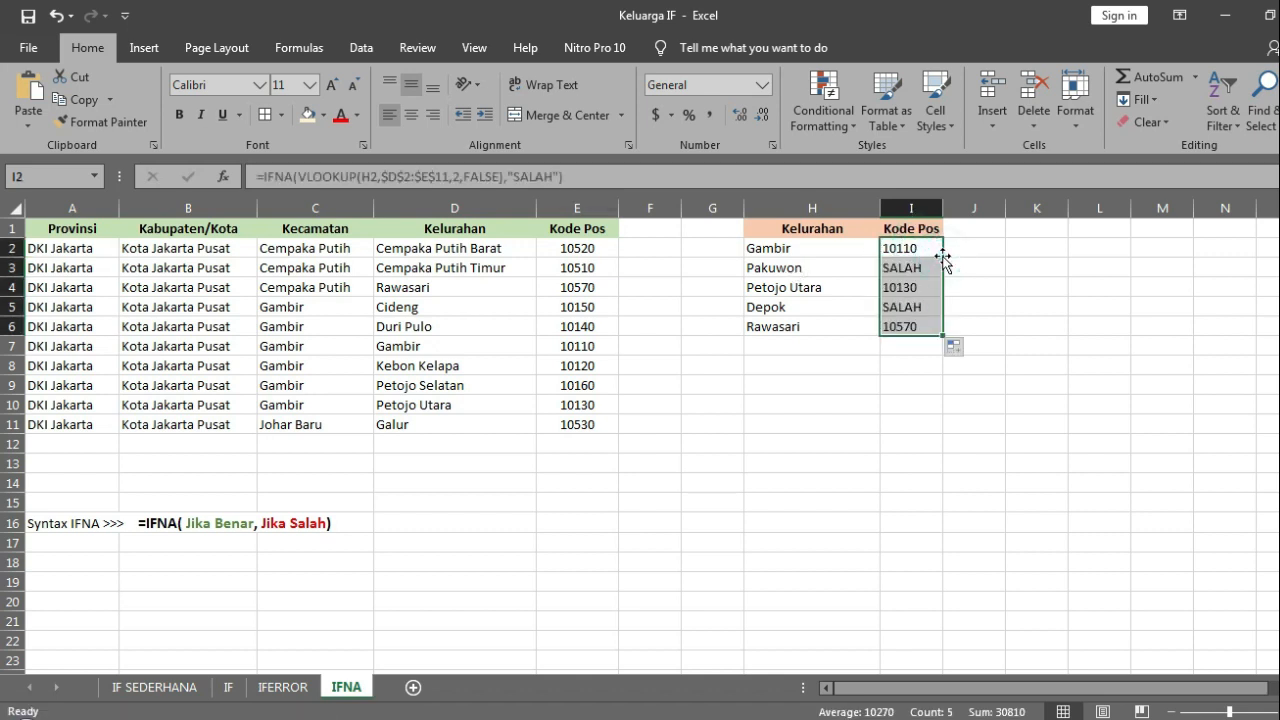
Step: Check the IFNA results for Pakuwon and Depok against the Kelurahan names listed in D2:D11
left_click(908, 268)
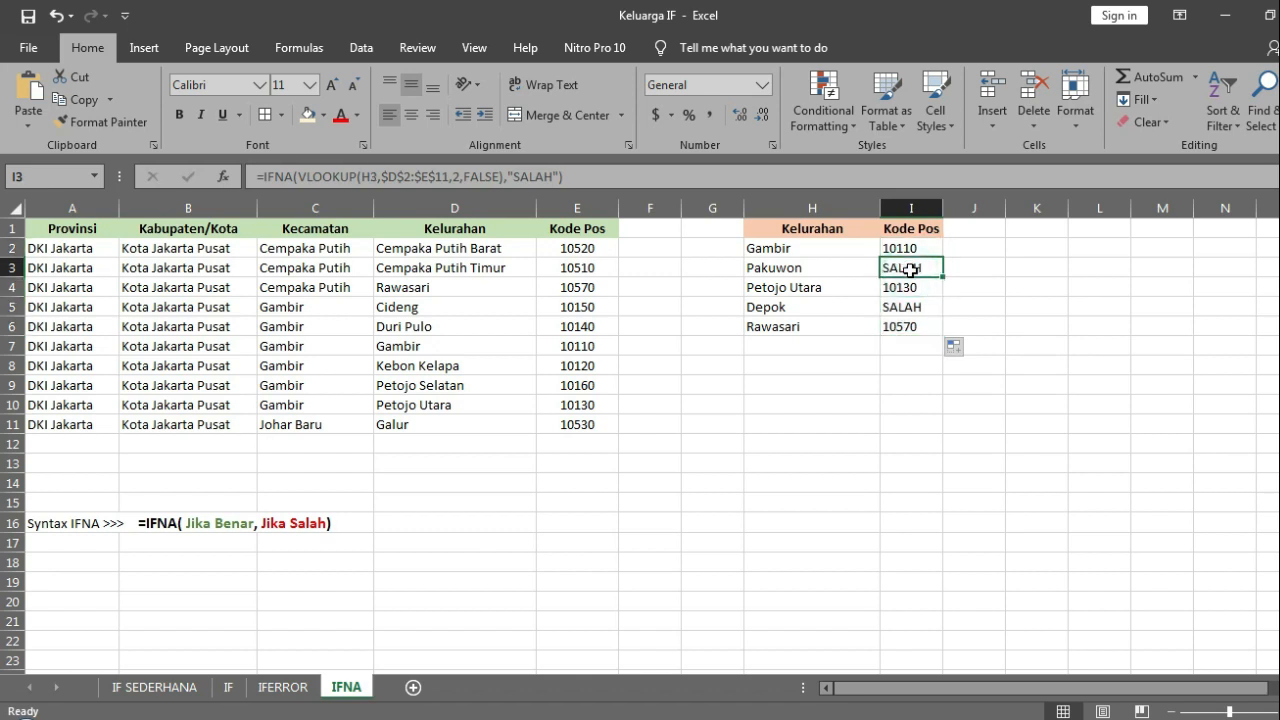
key("Left")
key("Left")
key("Left")
key("Left")
key("Left")
key("Left")
key("Up")
key("Right")
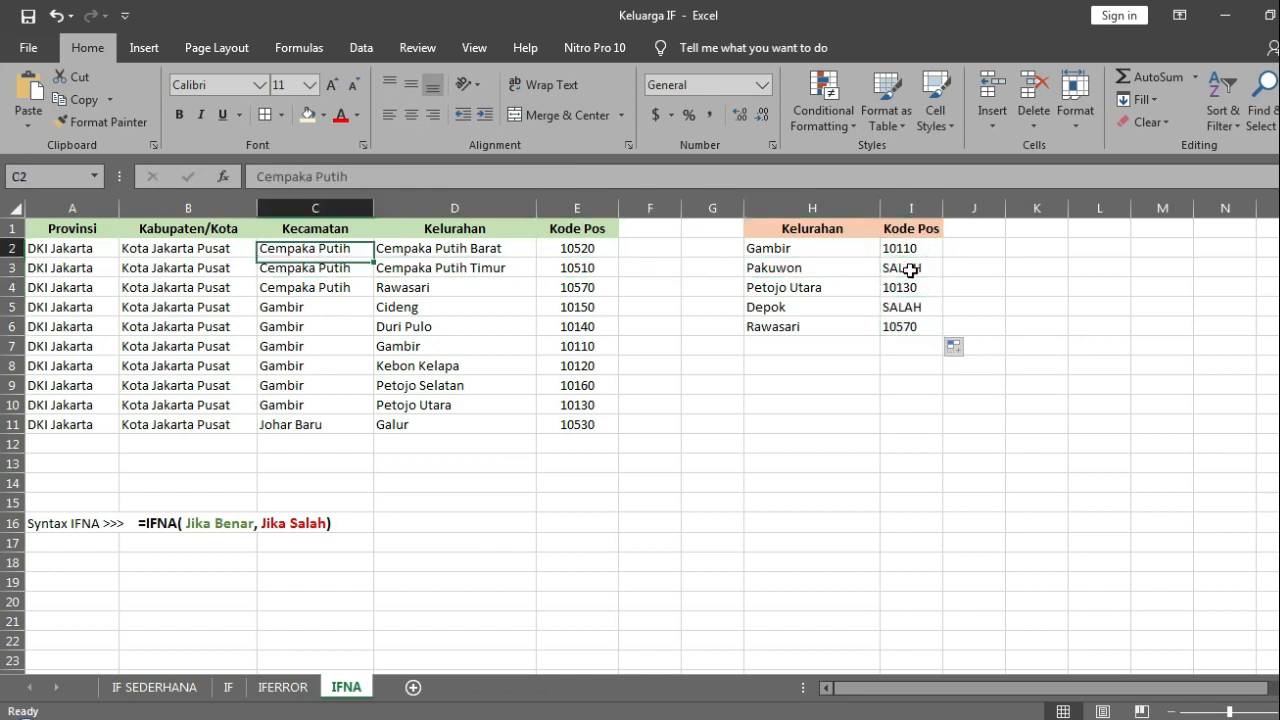
key("ctrl+shift+Down")
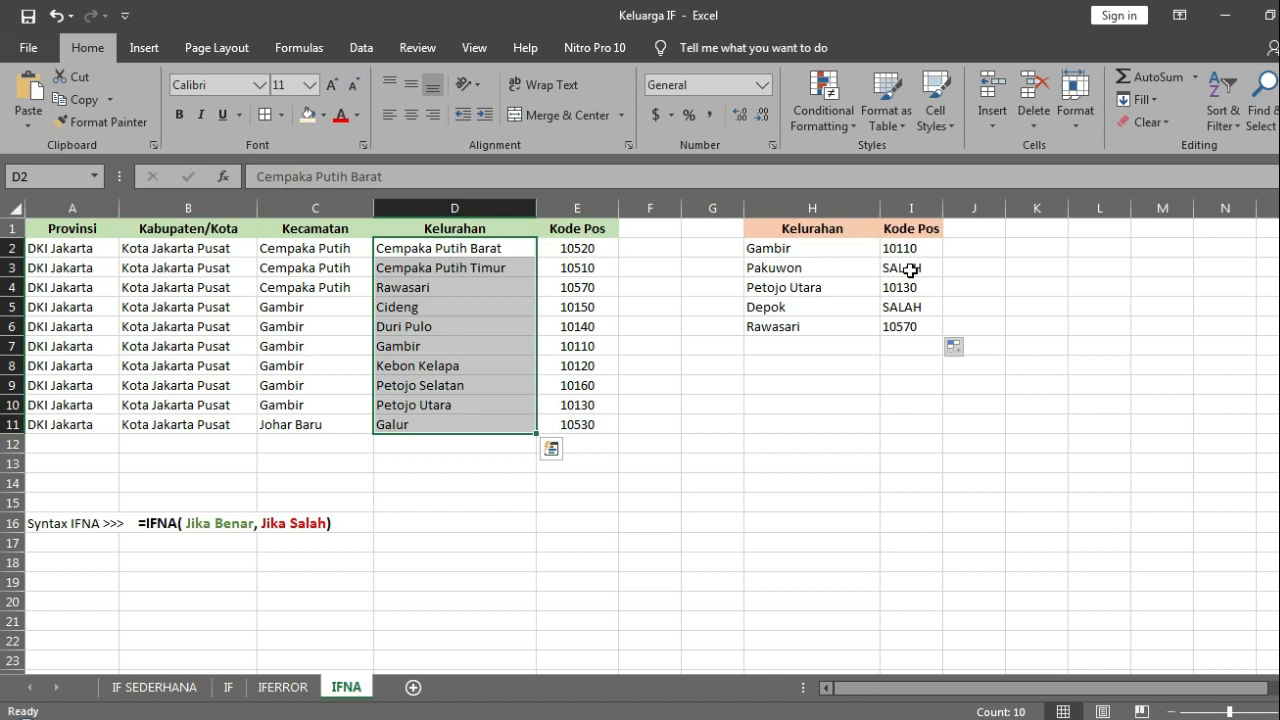
key("Up")
key("Down")
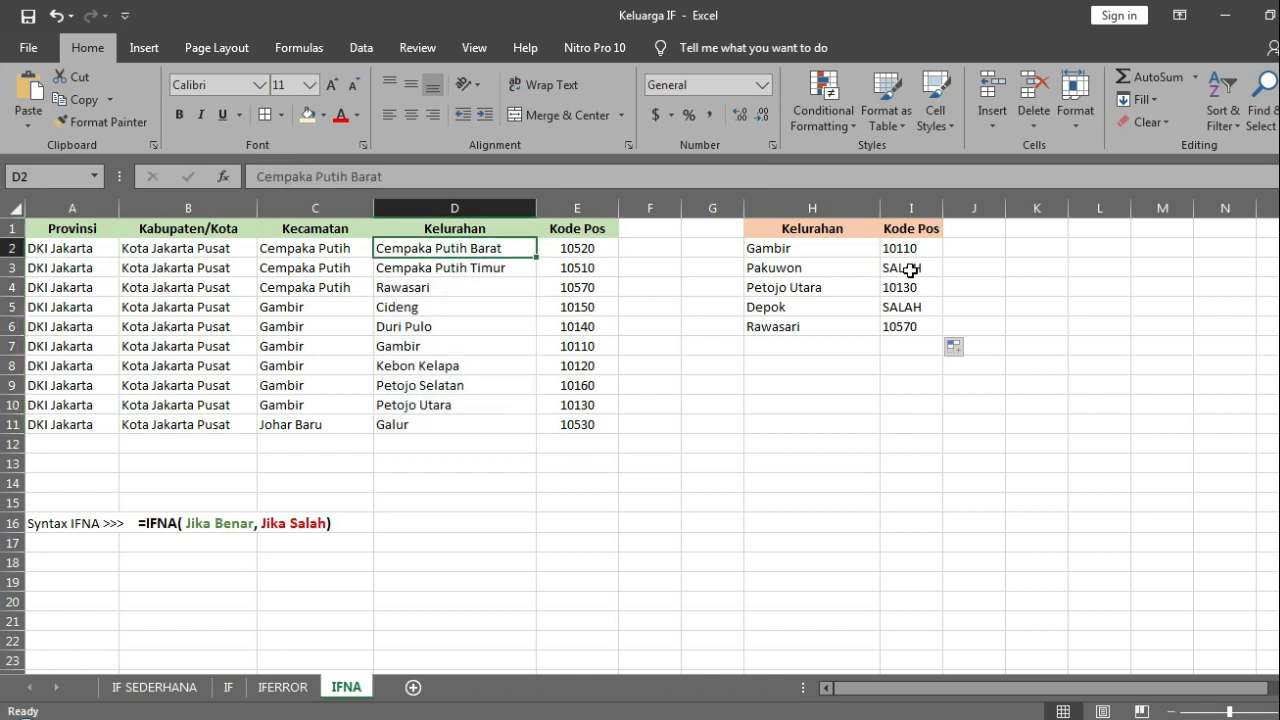
key("ctrl+shift+Down")
key("Right")
key("Right")
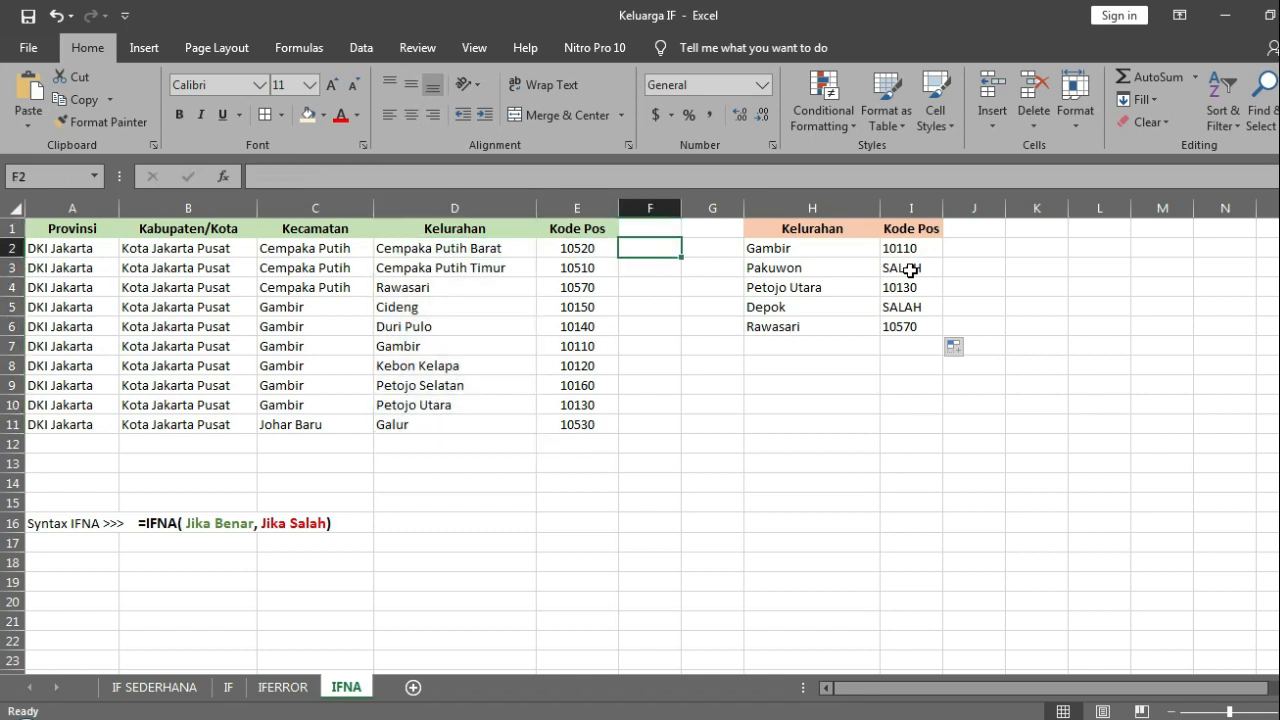
key("Right")
key("Right")
key("Down")
key("Down")
key("Down")
key("Right")
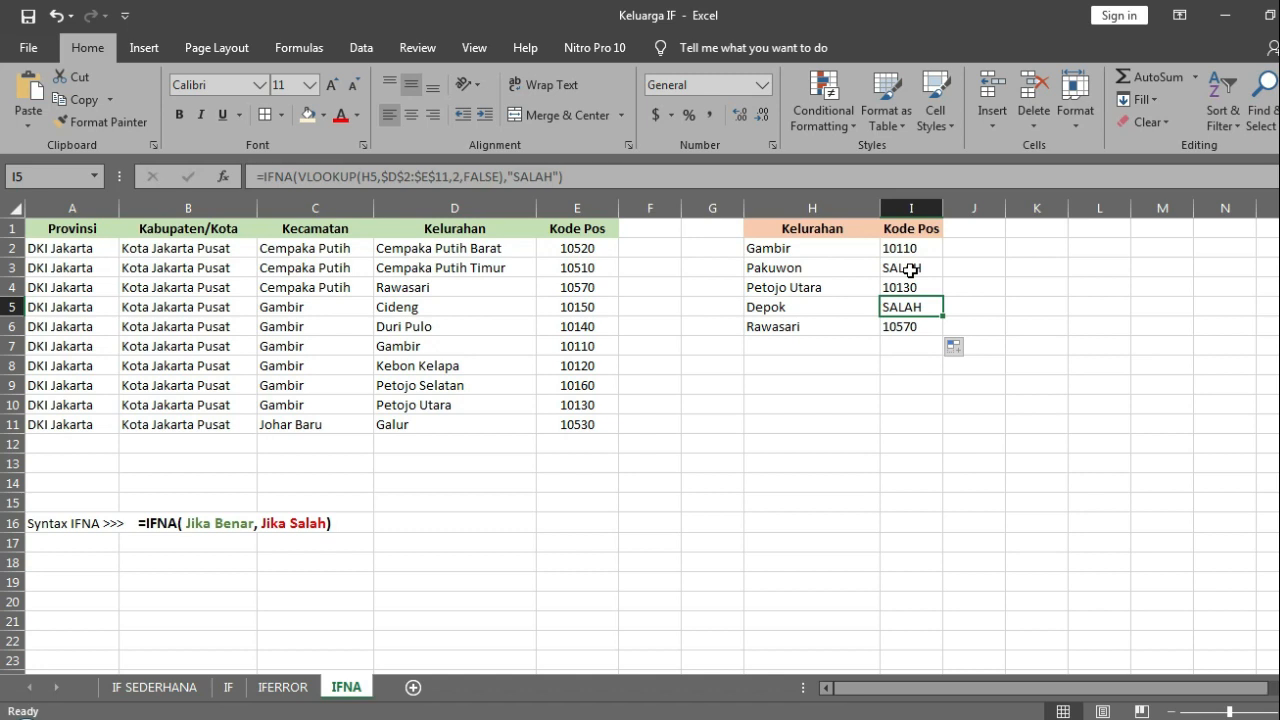
Step: On the IFERROR sheet, clear the leftover division formula from cell F3
left_click(288, 687)
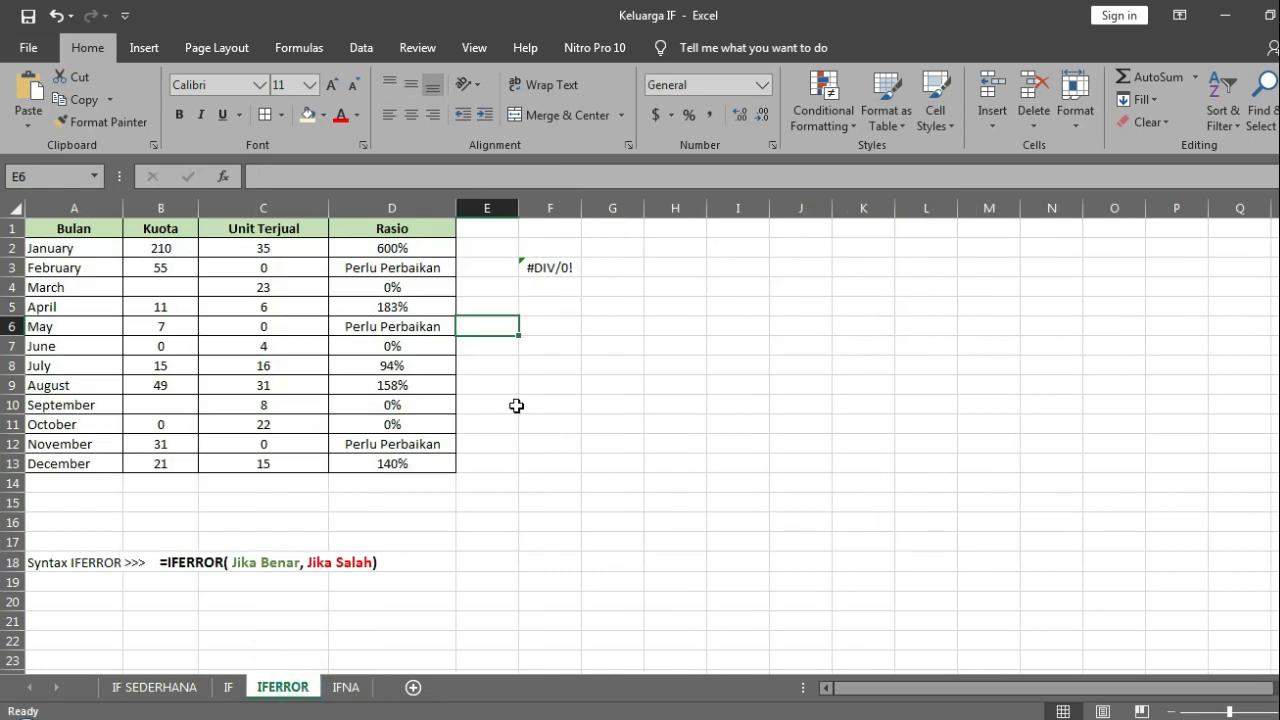
left_click(551, 266)
key("Delete")
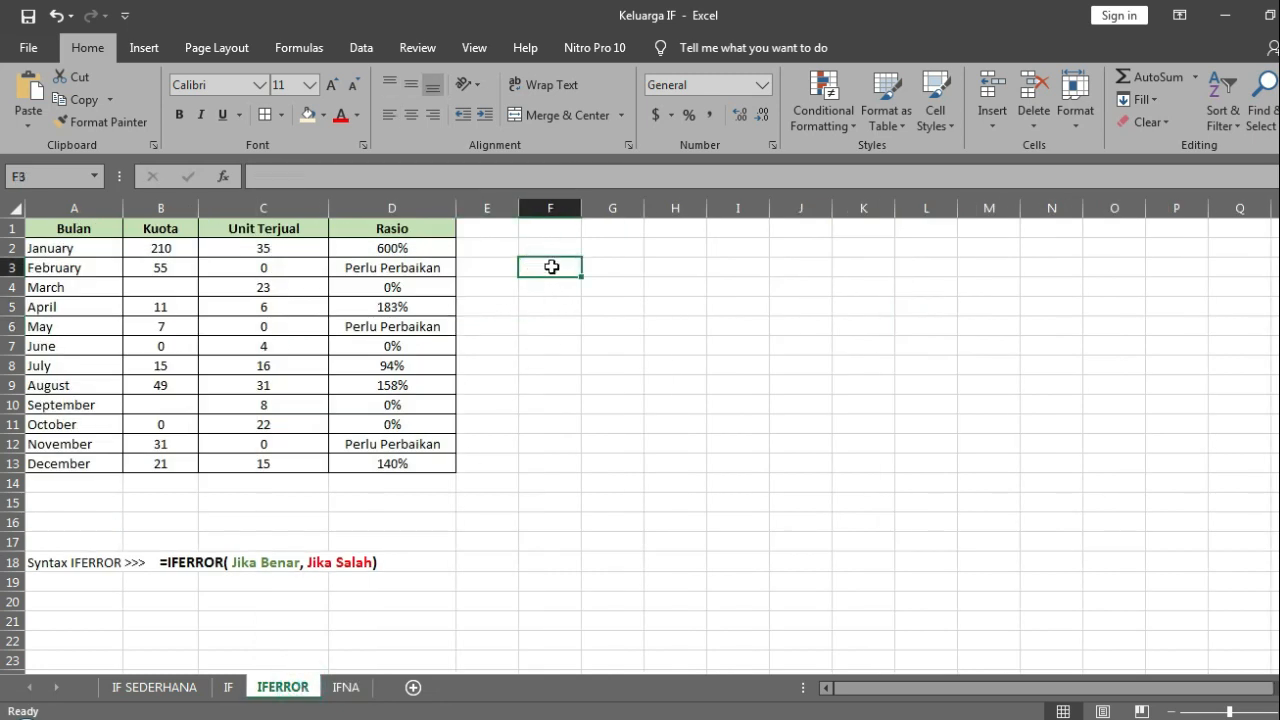
Step: Start an IFNA formula in E2 with the division B2/C2 as its value argument
left_click(498, 250)
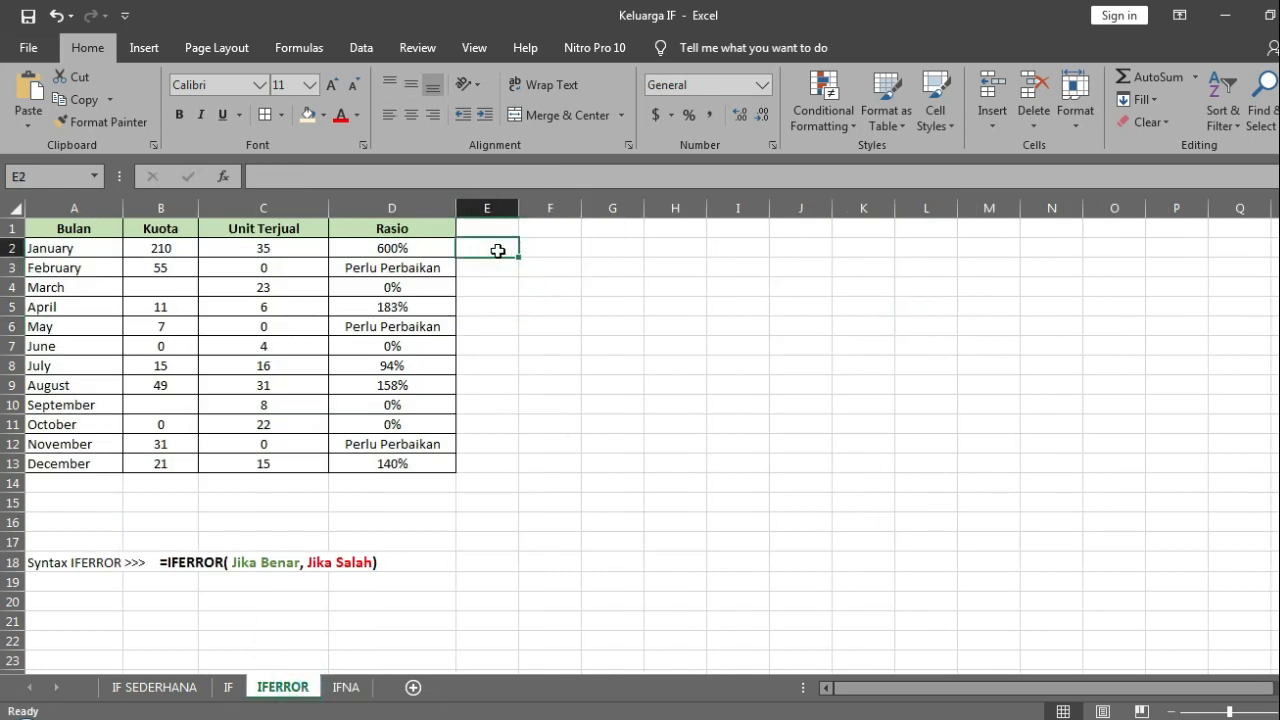
type("=")
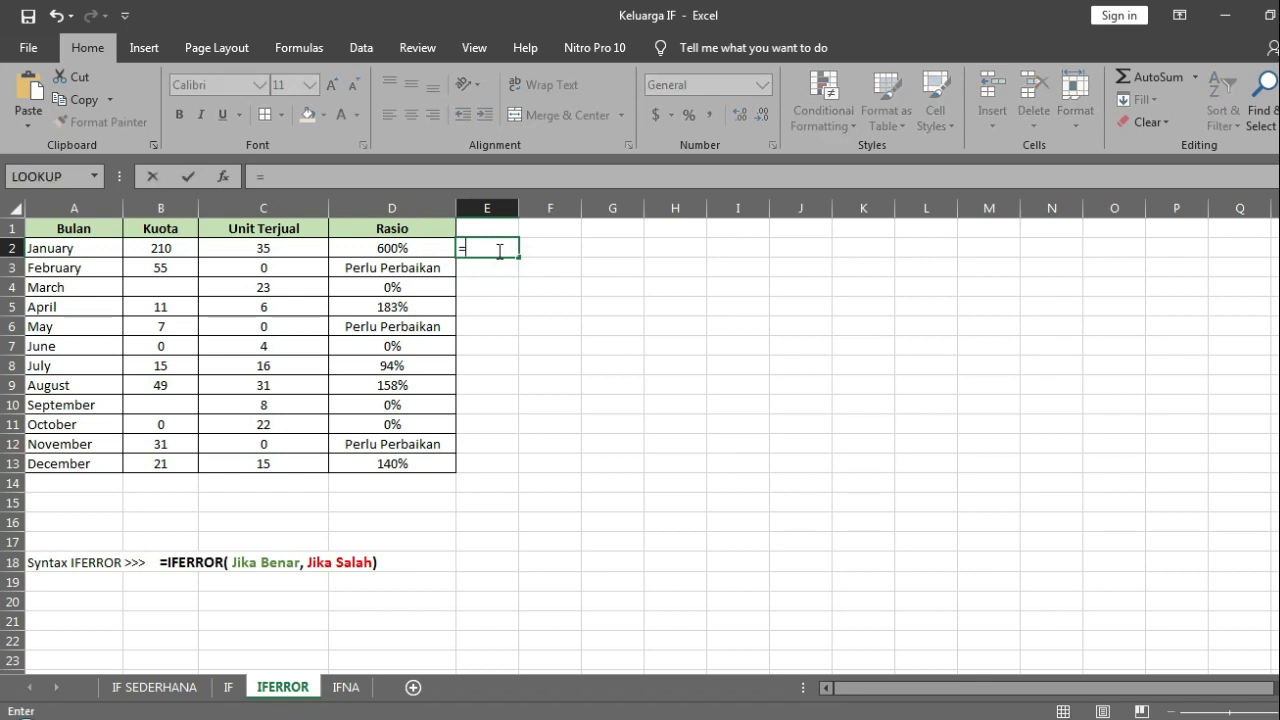
type("IFNA")
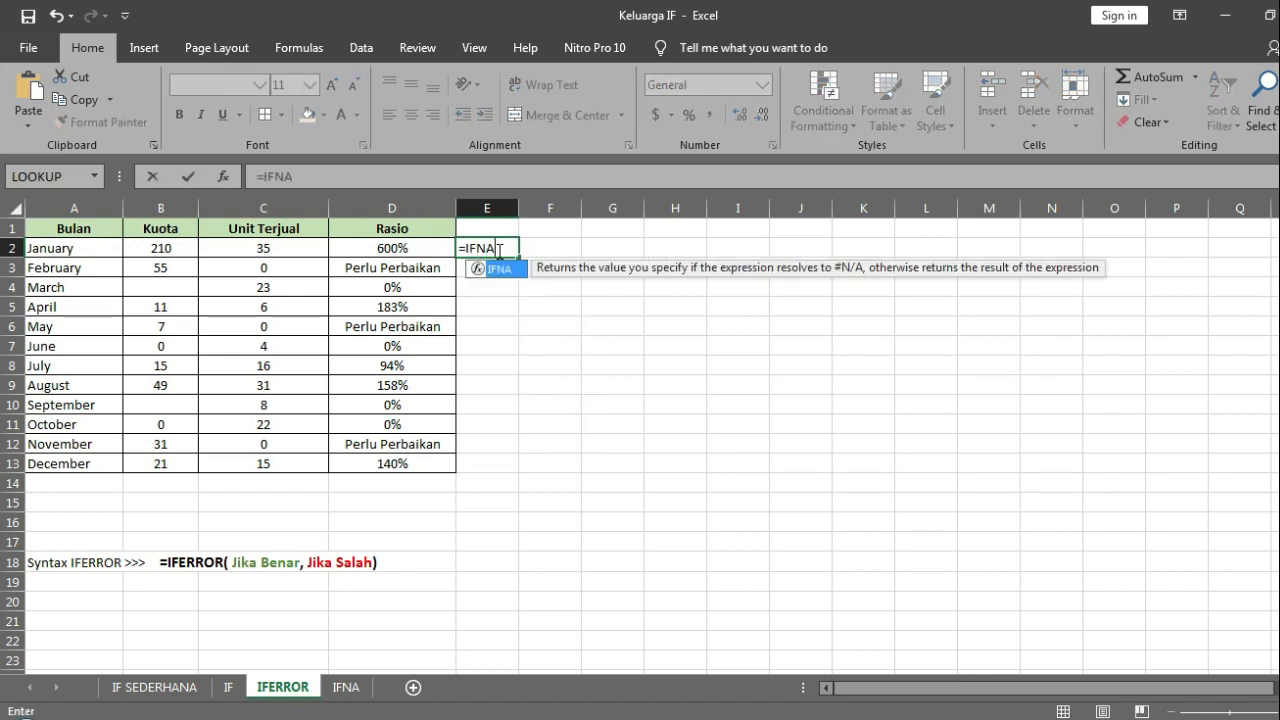
type("(")
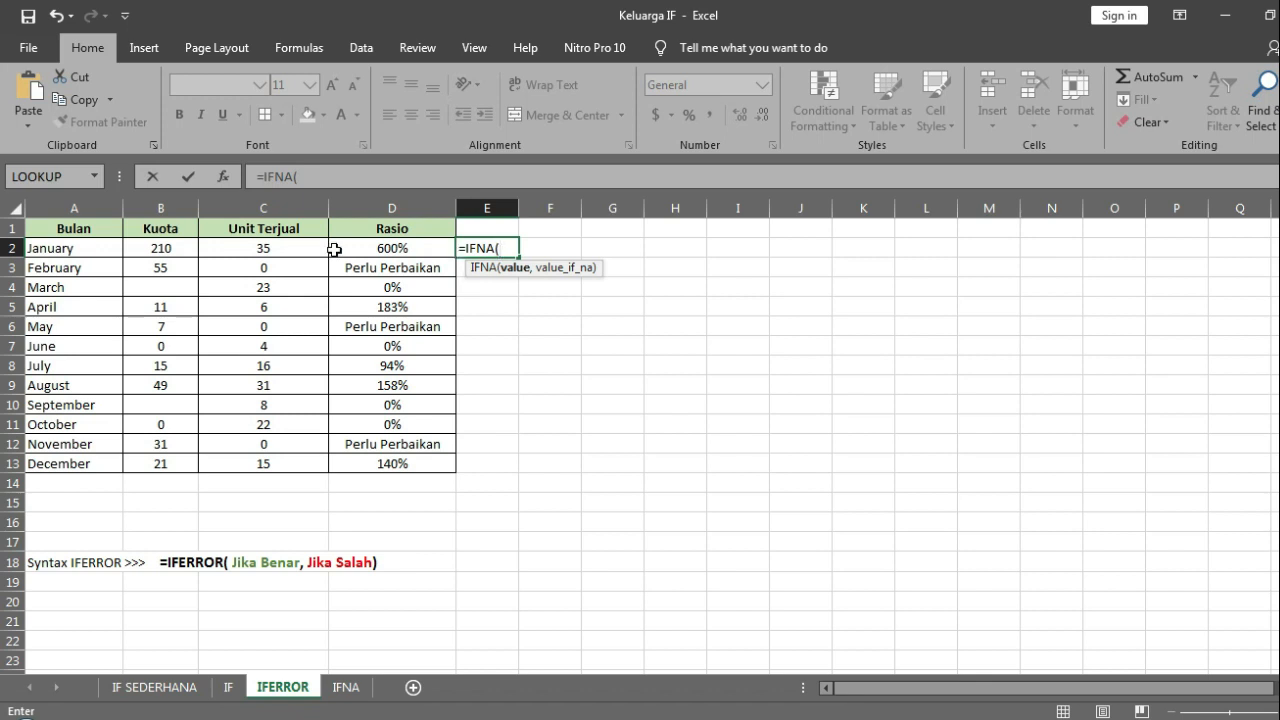
left_click(165, 249)
type("/")
left_click(245, 248)
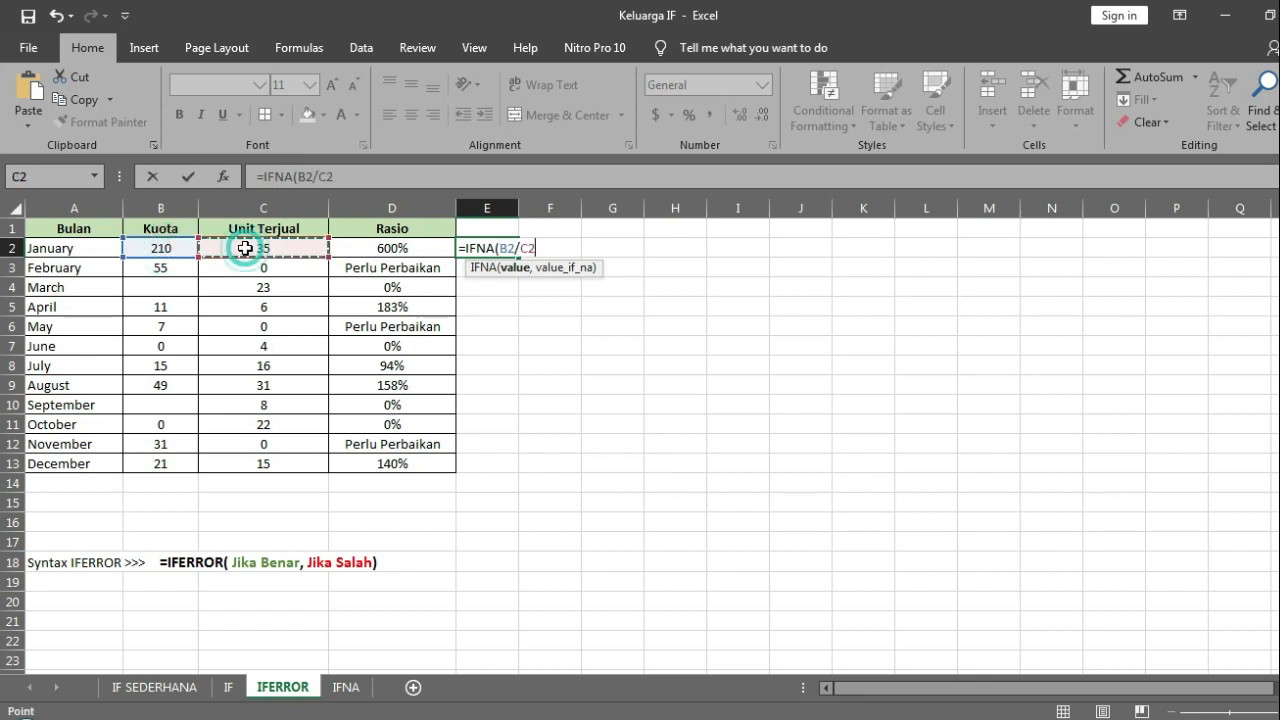
Step: Add "SALAH" as the IFNA fallback text and enter the completed formula in E2
type(",")
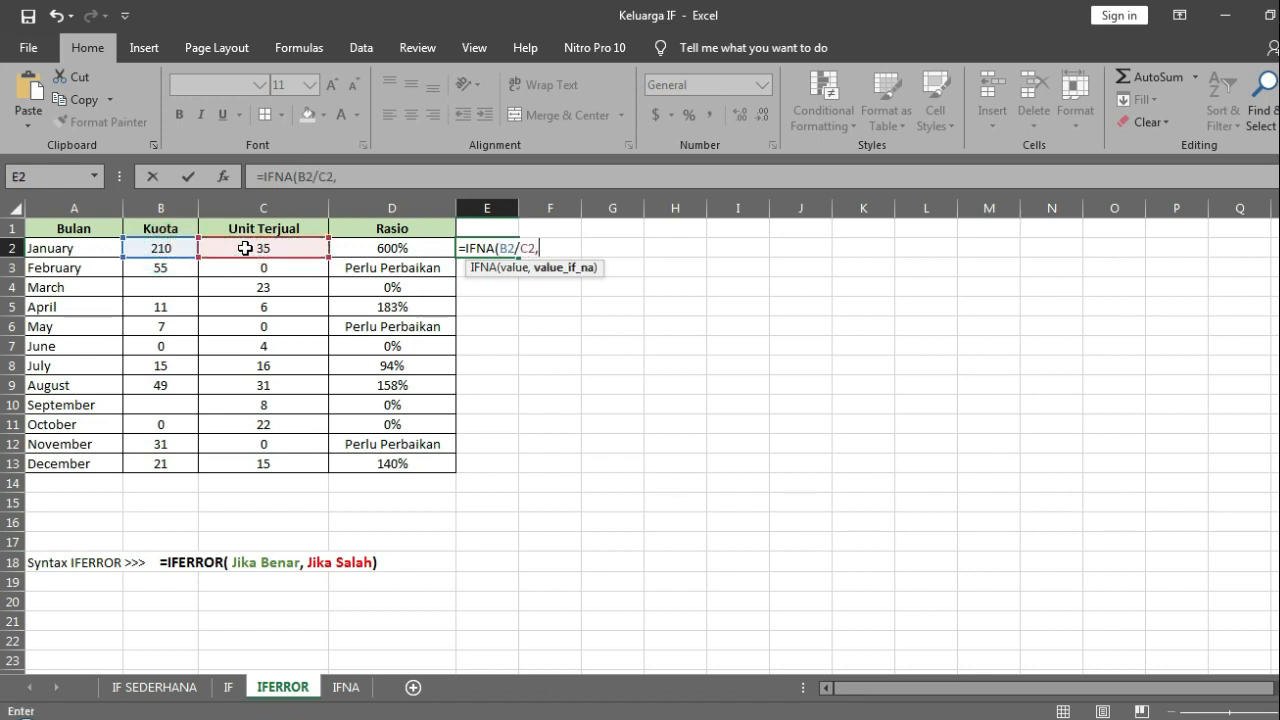
type("\"SALAH\"")
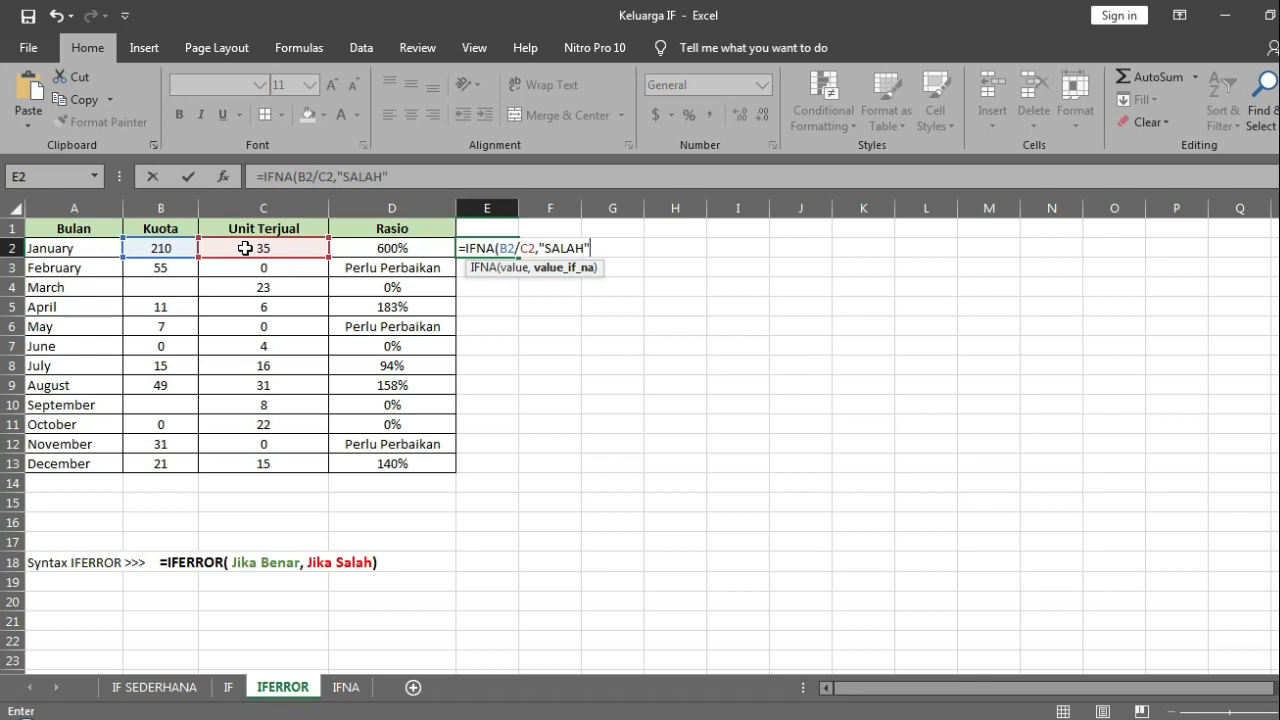
key("Return")
key("Up")
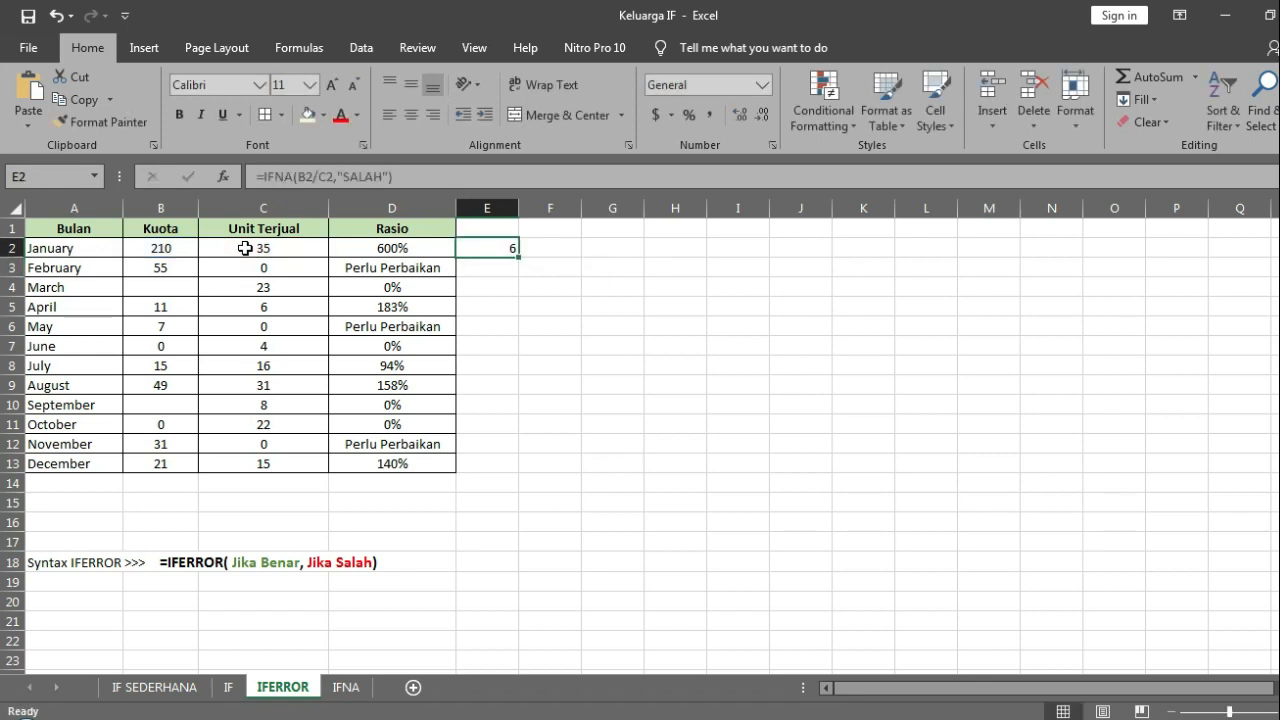
Step: Format column E as percentages and fill the IFNA formula from E2 down to E13
left_click(503, 207)
left_click(687, 116)
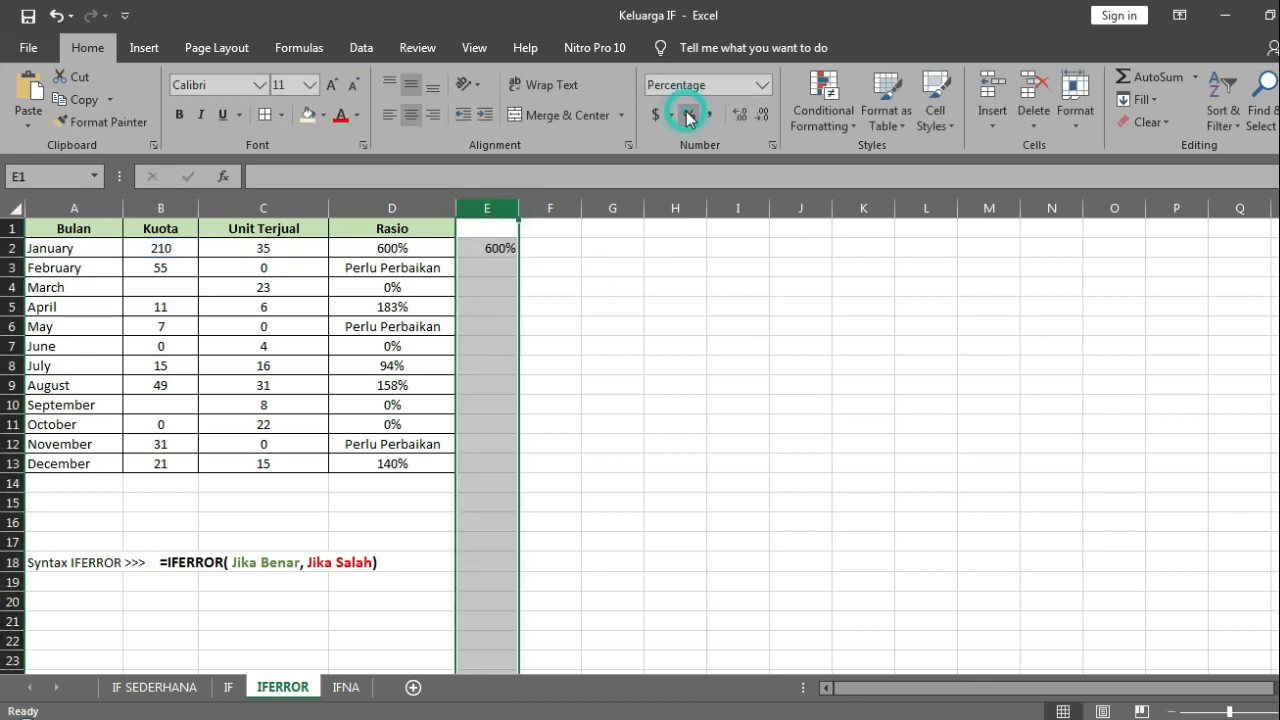
left_click(530, 247)
left_click(490, 248)
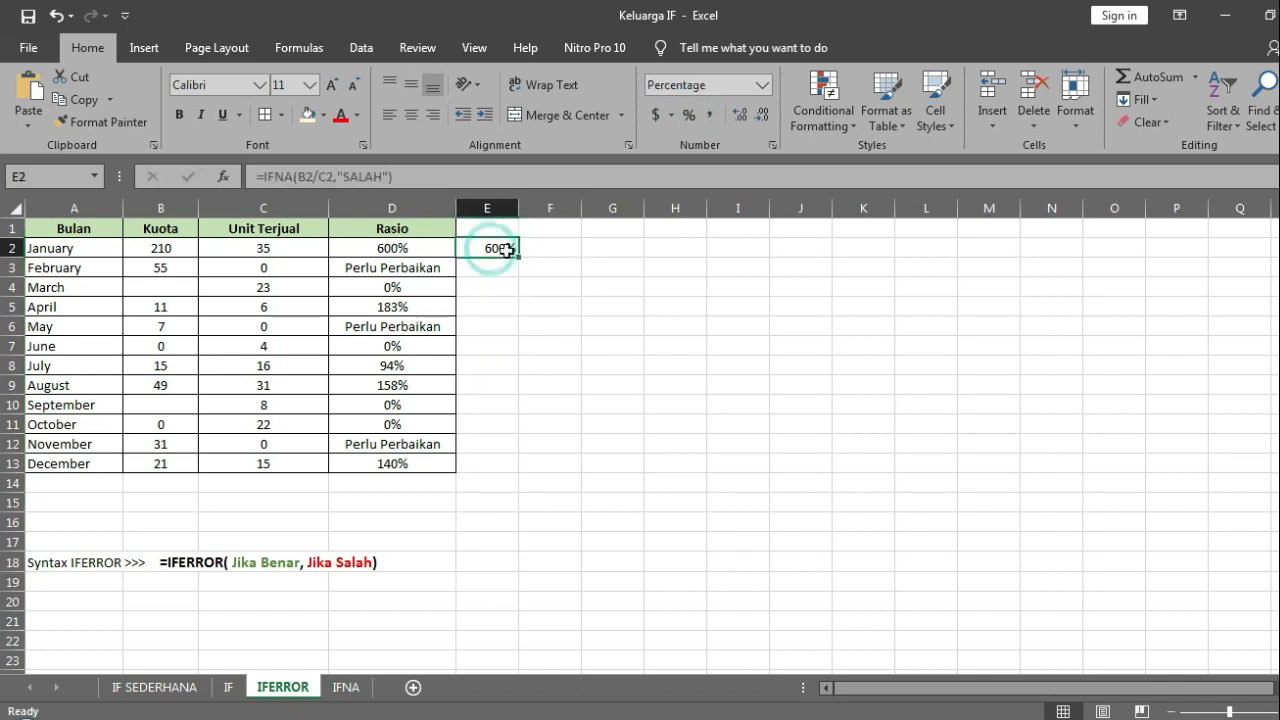
double_click(518, 257)
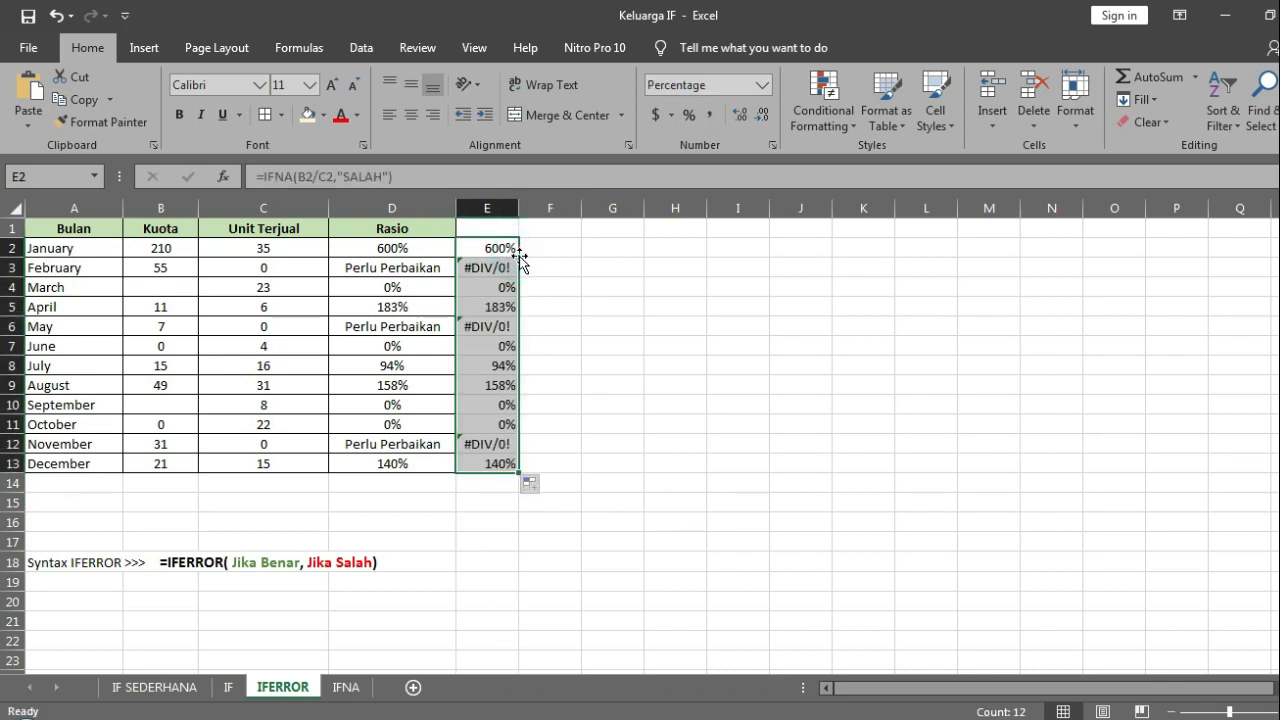
Step: Inspect the IFNA formula in E3, and clear all contents of column E
left_click(494, 265)
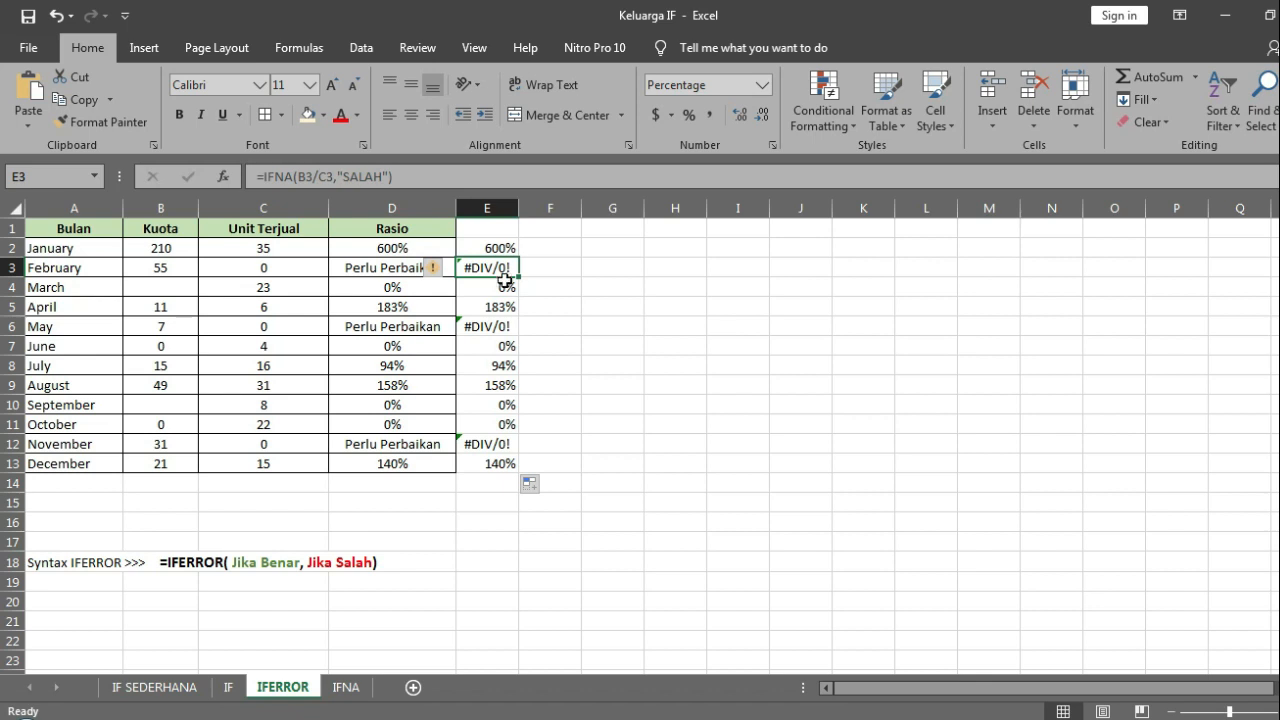
left_click(490, 207)
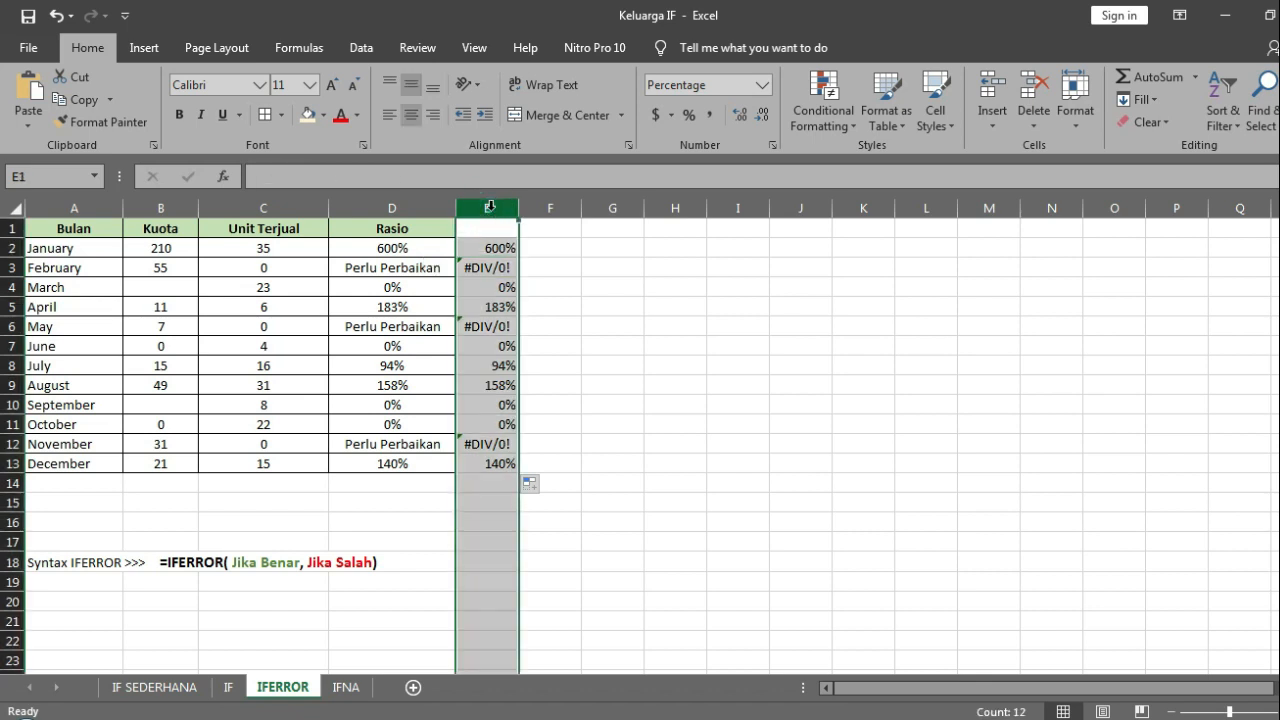
key("Delete")
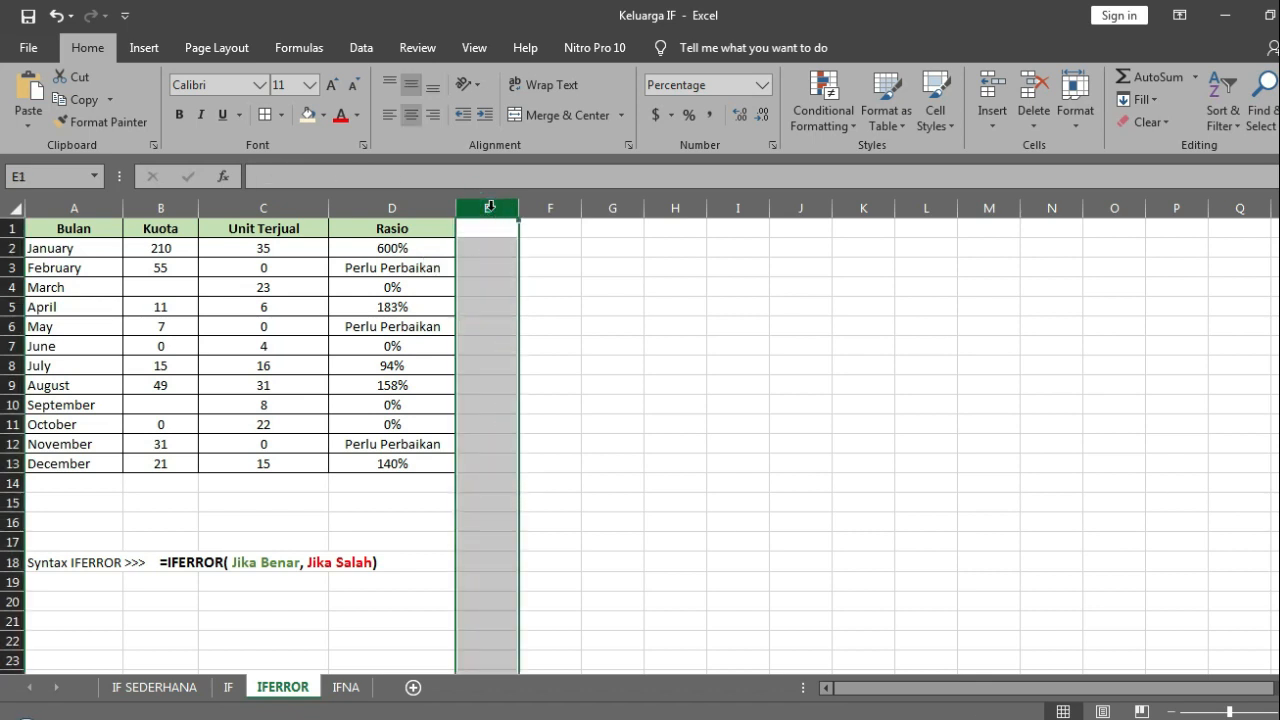
left_click(430, 501)
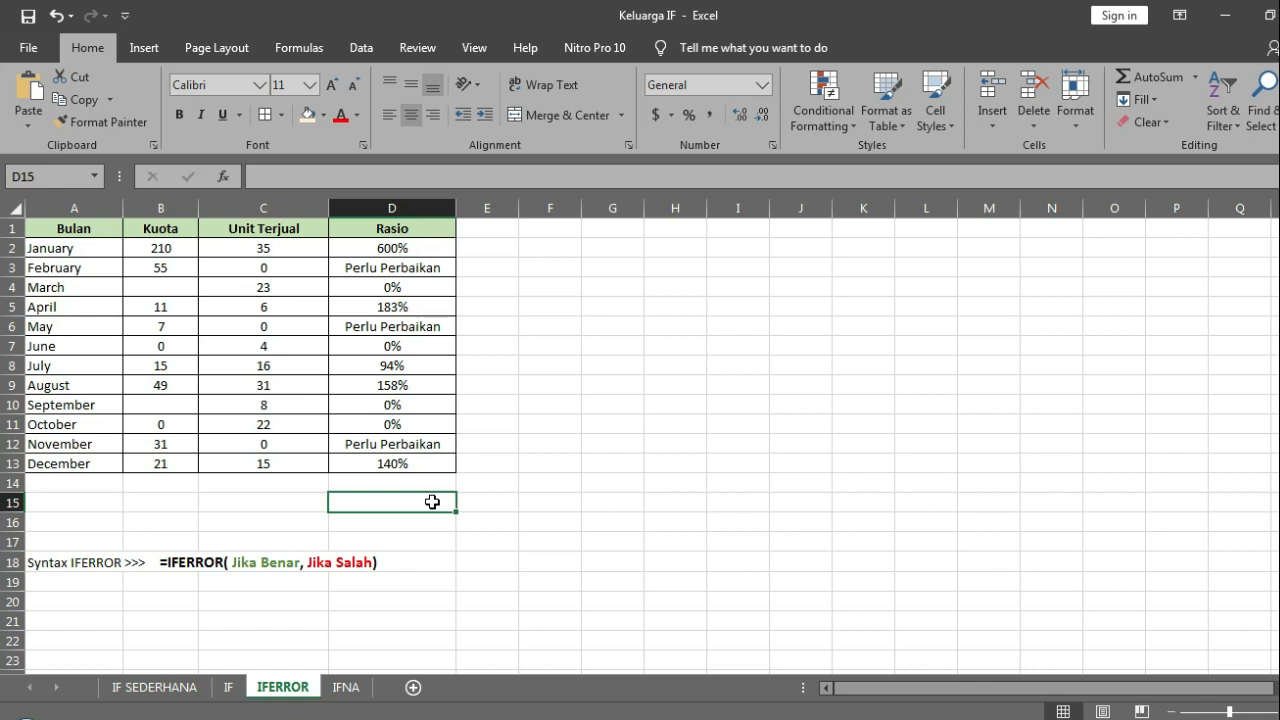
Step: Review the IFNA, IFERROR and IF sheets in turn, ending on the IF SEDERHANA sheet
left_click(341, 683)
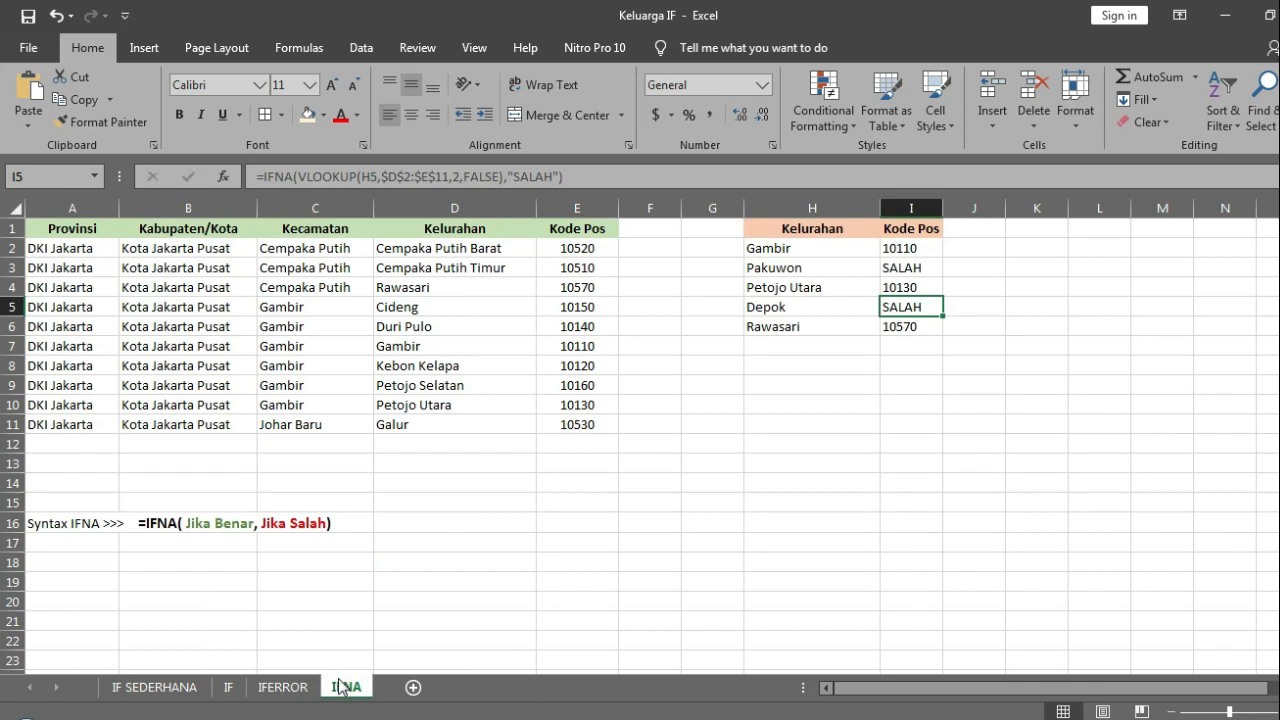
left_click(300, 687)
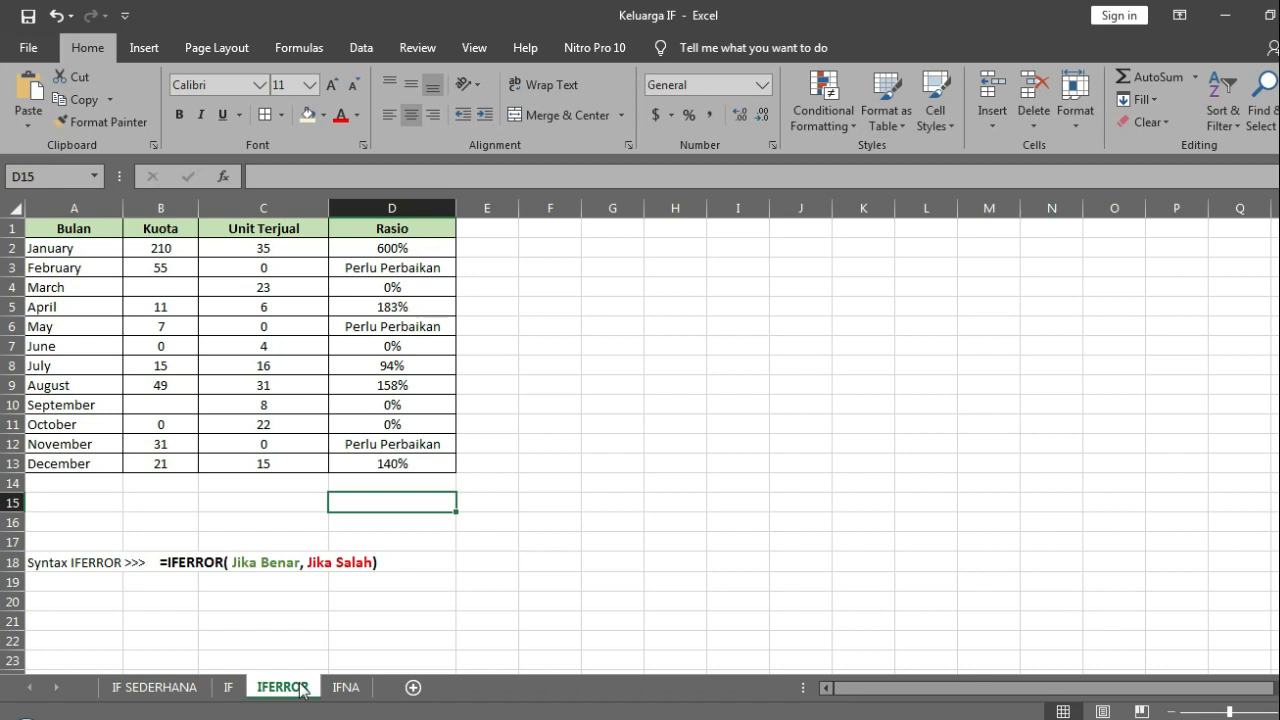
left_click(228, 688)
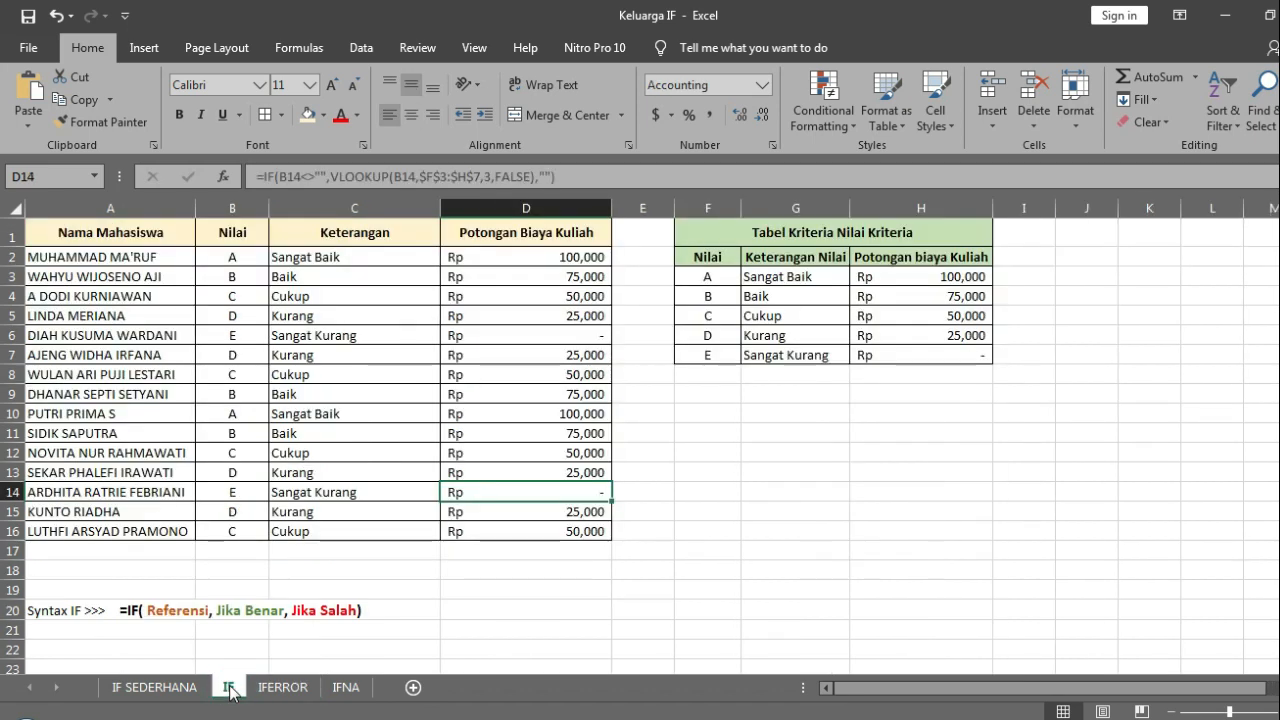
left_click(172, 689)
left_click(390, 460)
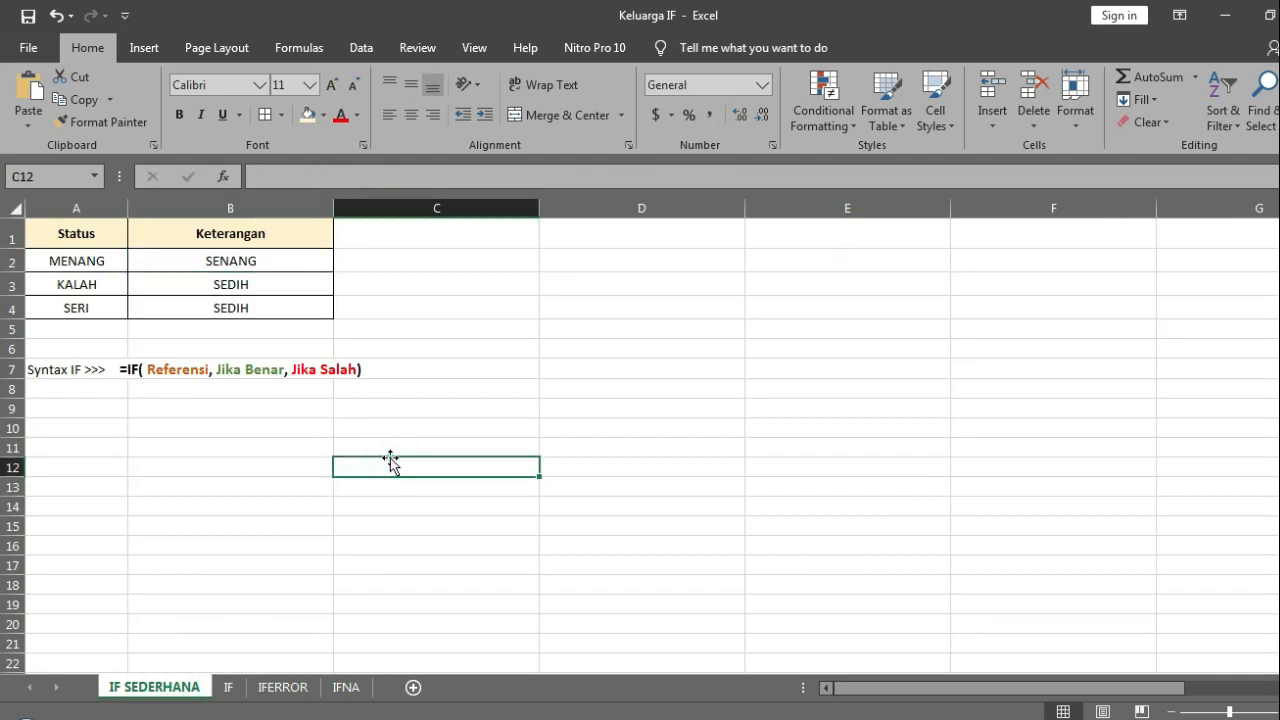